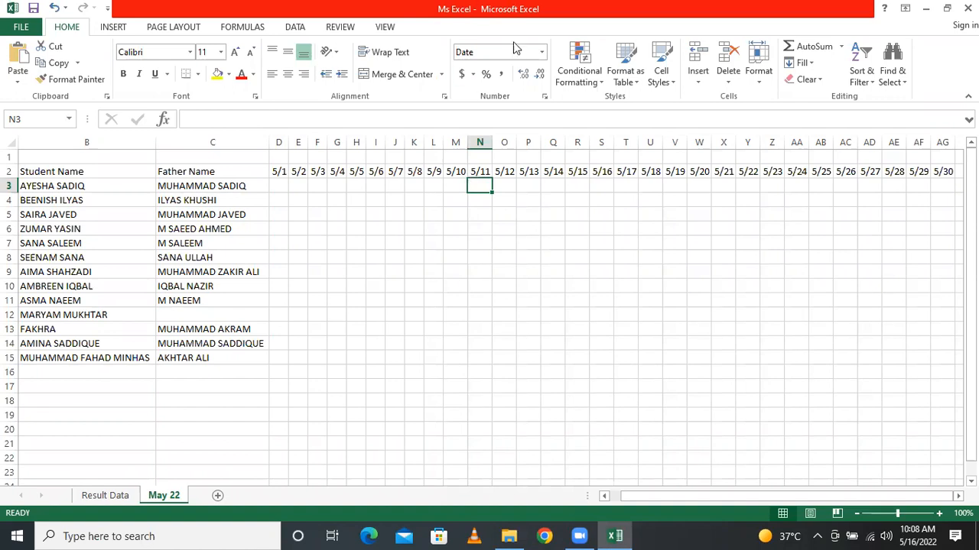
# Step: Select the student names in cells B3 to B15 of the May 22 sheet
pyautogui.hscroll(-1, 752, 499)
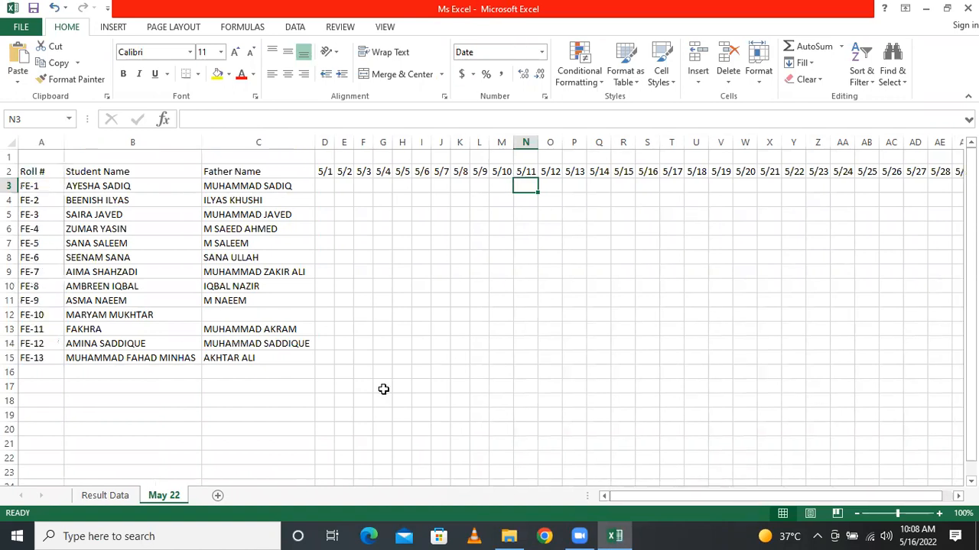
pyautogui.click(105, 359)
pyautogui.click(100, 374)
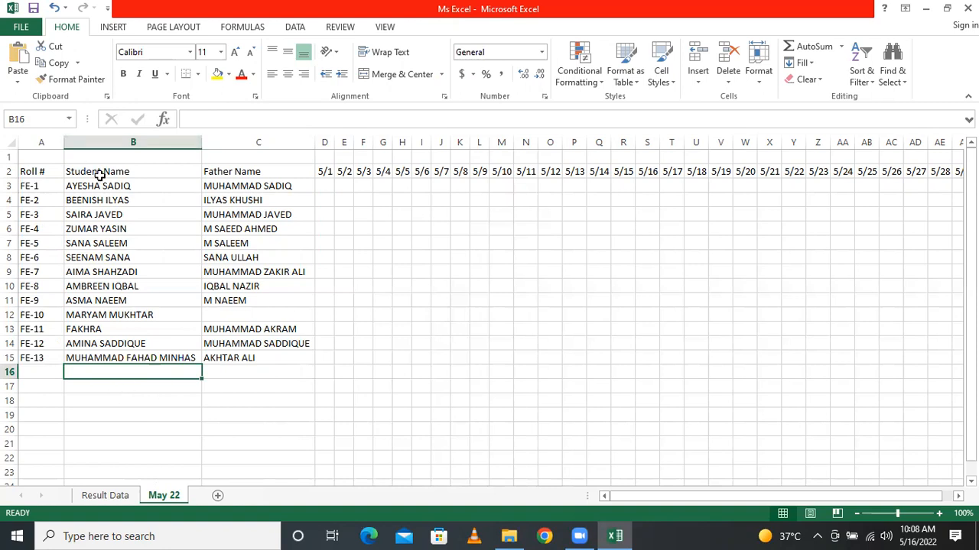
pyautogui.moveTo(123, 184); pyautogui.dragTo(124, 358)
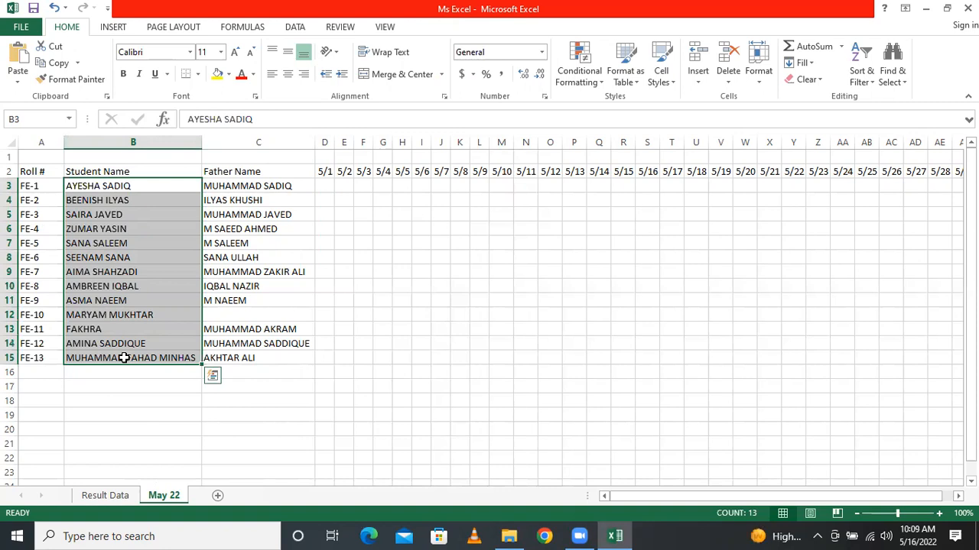
# Step: Magnify the screen to 200% and extend the selection across the Student Name and Father Name columns
pyautogui.press('super+plus')
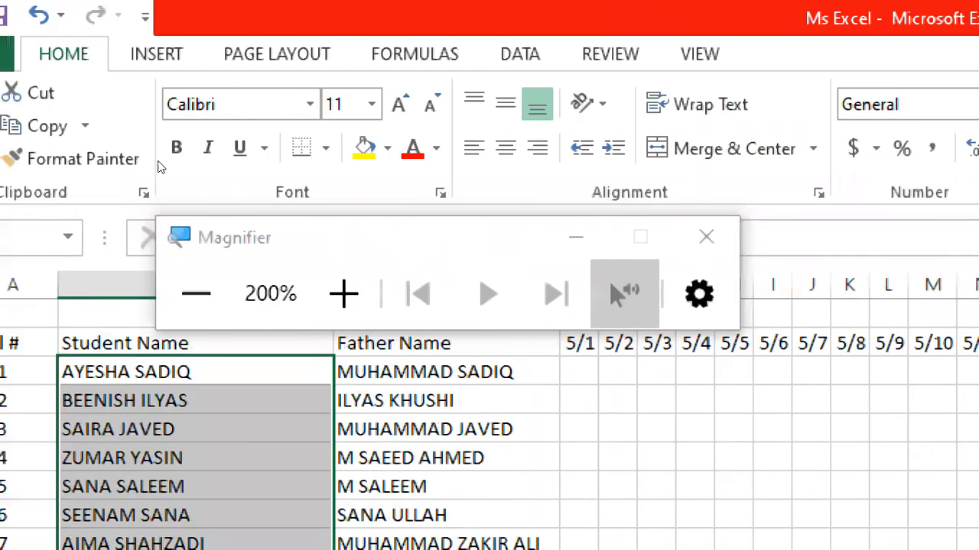
pyautogui.click(127, 172)
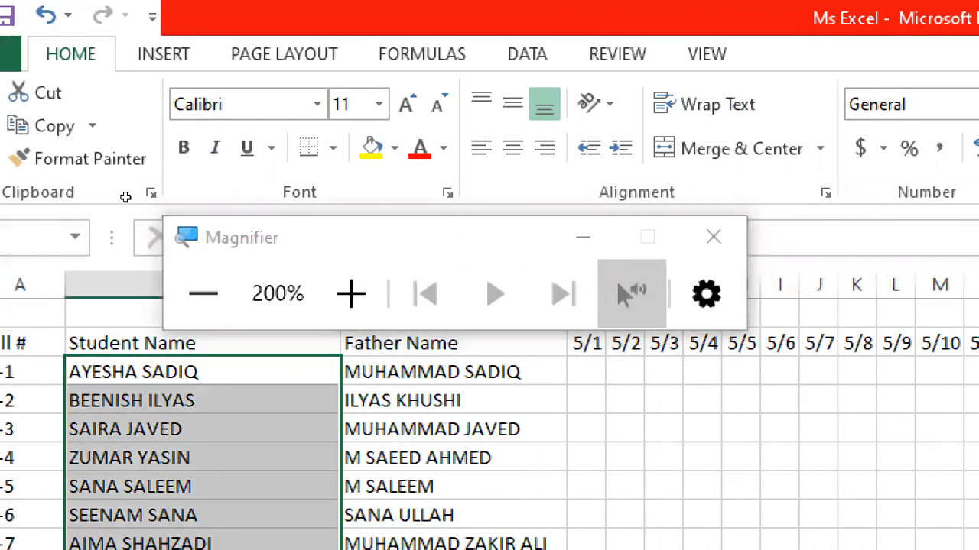
pyautogui.moveTo(91, 343); pyautogui.dragTo(219, 388)
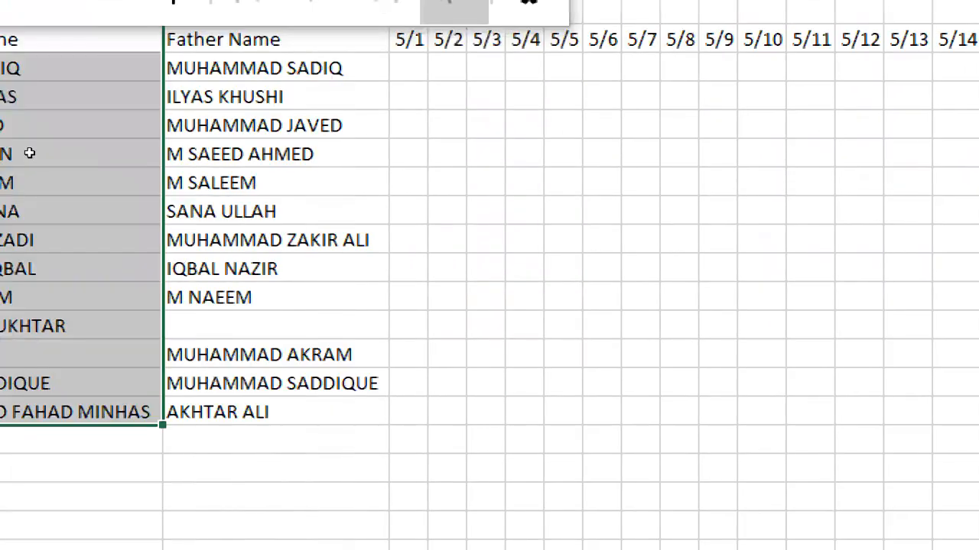
pyautogui.hotkey('shift', 'Right')
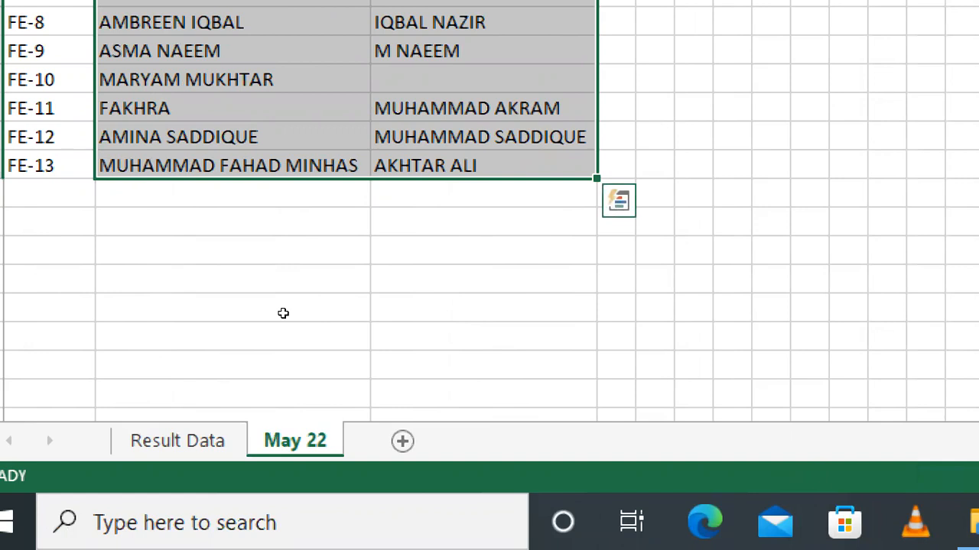
# Step: Enter a father's name in the empty cell C12 for roll number FE-10
pyautogui.press('Return')
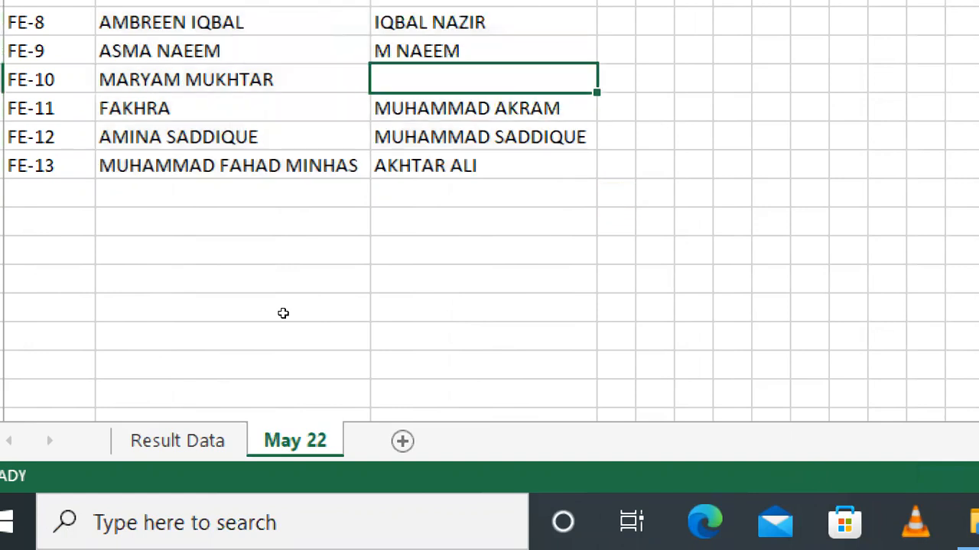
pyautogui.press('F2')
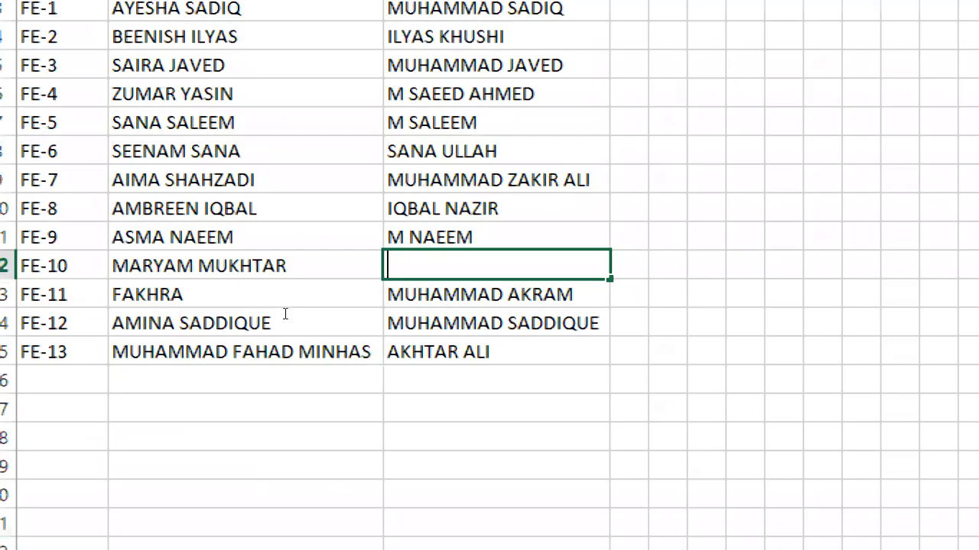
pyautogui.write('ali')
pyautogui.press('Return')
pyautogui.press('Return')
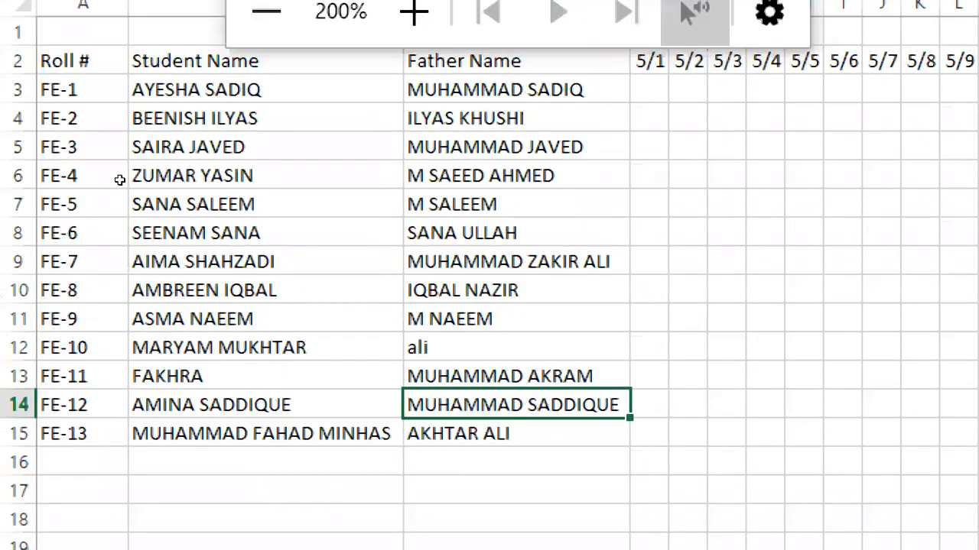
# Step: Move the whole Father Name list, C2:C15 including its header, below the student names starting at B16
pyautogui.moveTo(191, 62); pyautogui.dragTo(459, 434)
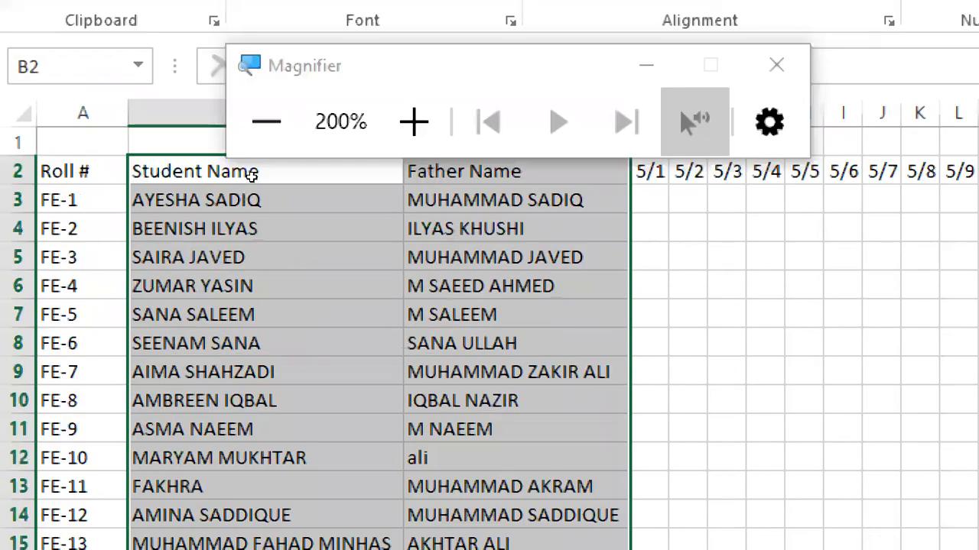
pyautogui.click(255, 175)
pyautogui.click(253, 176)
pyautogui.press('Right')
pyautogui.press('Down')
pyautogui.hotkey('shift', 'Down')
pyautogui.hotkey('shift', 'Down')
pyautogui.hotkey('shift', 'Down')
pyautogui.hotkey('shift', 'Down')
pyautogui.hotkey('shift', 'Down')
pyautogui.hotkey('shift', 'Down')
pyautogui.hotkey('shift', 'Down')
pyautogui.hotkey('shift', 'Down')
pyautogui.hotkey('shift', 'Down')
pyautogui.hotkey('shift', 'Down')
pyautogui.hotkey('shift', 'Down')
pyautogui.hotkey('shift', 'Down')
pyautogui.hotkey('shift', 'Down')
pyautogui.hotkey('shift', 'Down')
pyautogui.hotkey('shift', 'Down')
pyautogui.hotkey('shift', 'Down')
pyautogui.hotkey('shift', 'Up')
pyautogui.hotkey('shift', 'Up')
pyautogui.hotkey('shift', 'Up')
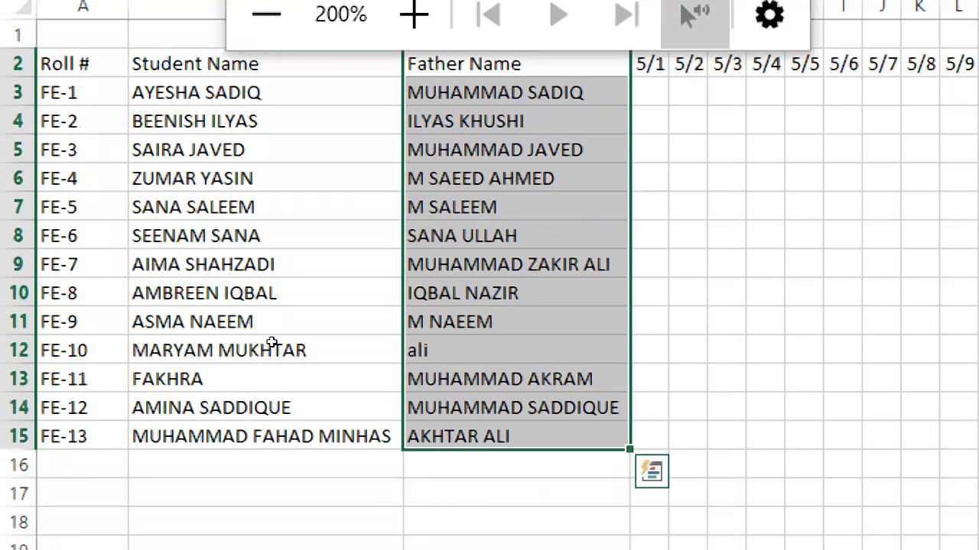
pyautogui.hotkey('ctrl', 'c')
pyautogui.press('Left')
pyautogui.hotkey('ctrl', 'Down')
pyautogui.press('Down')
pyautogui.hotkey('ctrl', 'v')
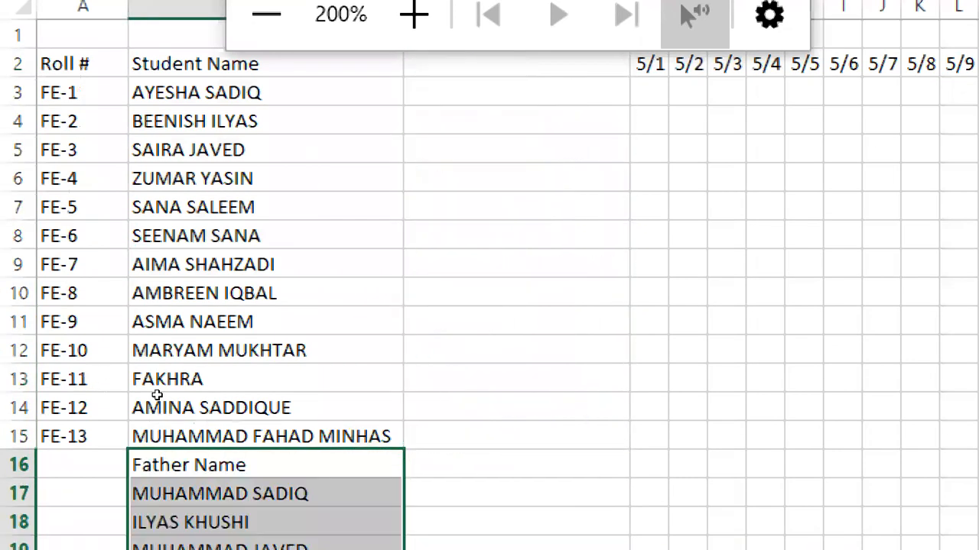
# Step: Check the combined name list in column B and close Magnifier
pyautogui.scroll(-4, 207, 418)
pyautogui.click(439, 386)
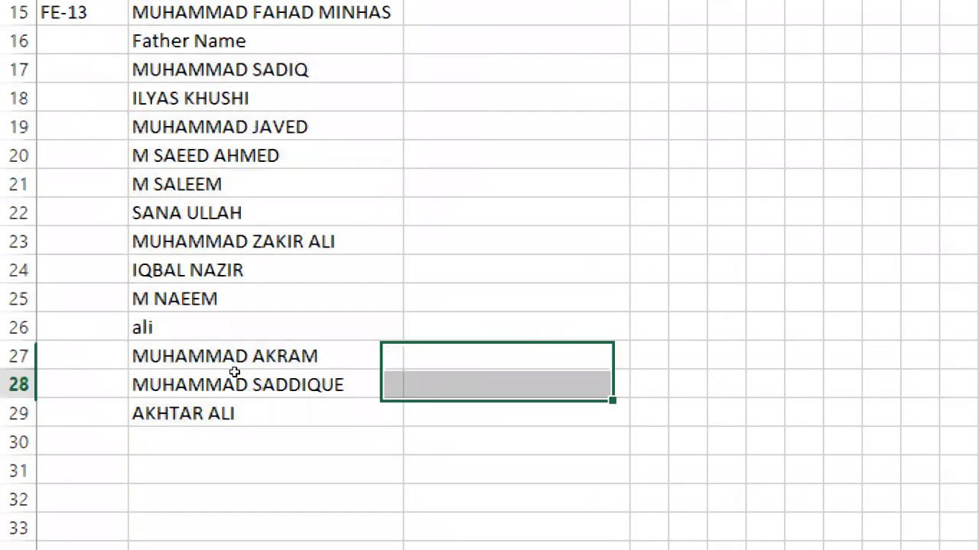
pyautogui.scroll(4, 102, 337)
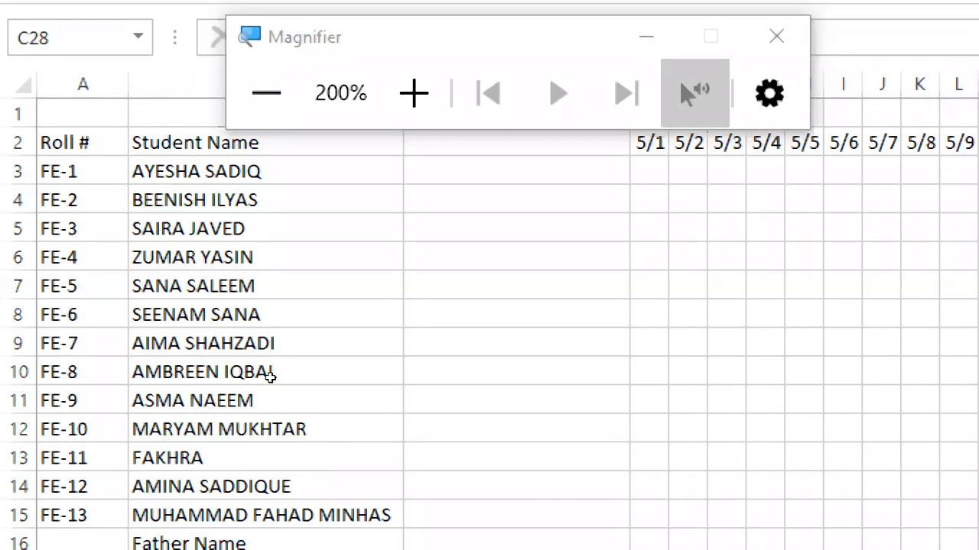
pyautogui.scroll(-4, 162, 466)
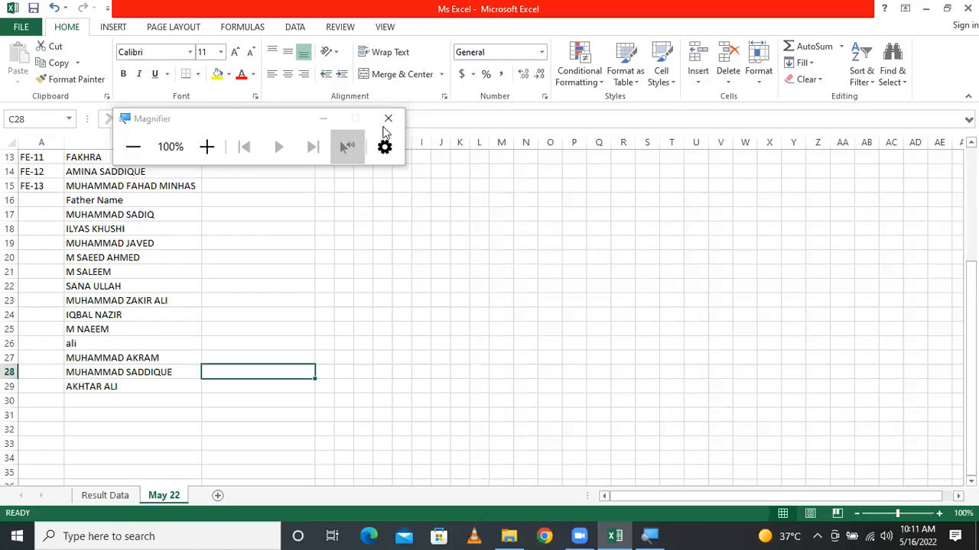
pyautogui.click(387, 120)
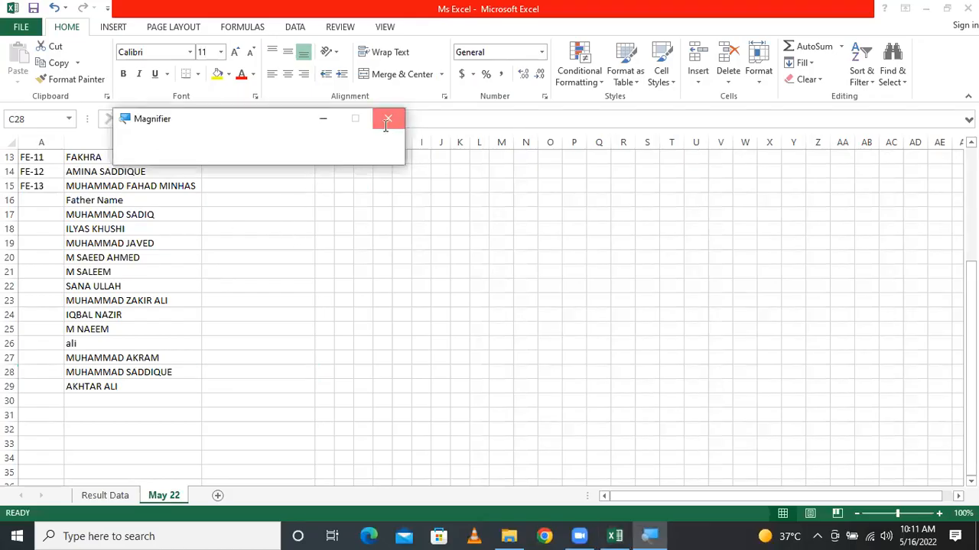
# Step: Count the filled cells of the combined name list with =COUNTA(B2:B29) in cell B31
pyautogui.click(140, 400)
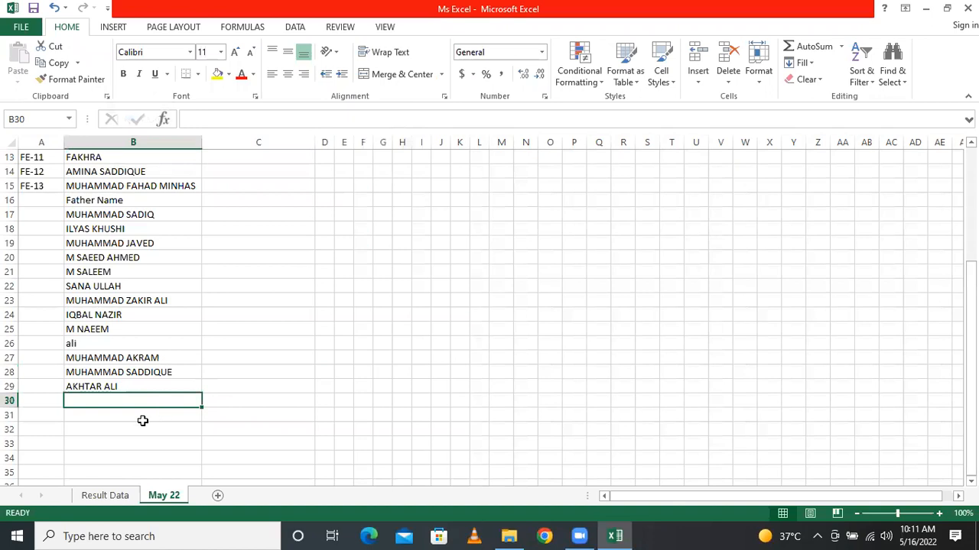
pyautogui.click(142, 421)
pyautogui.write('=')
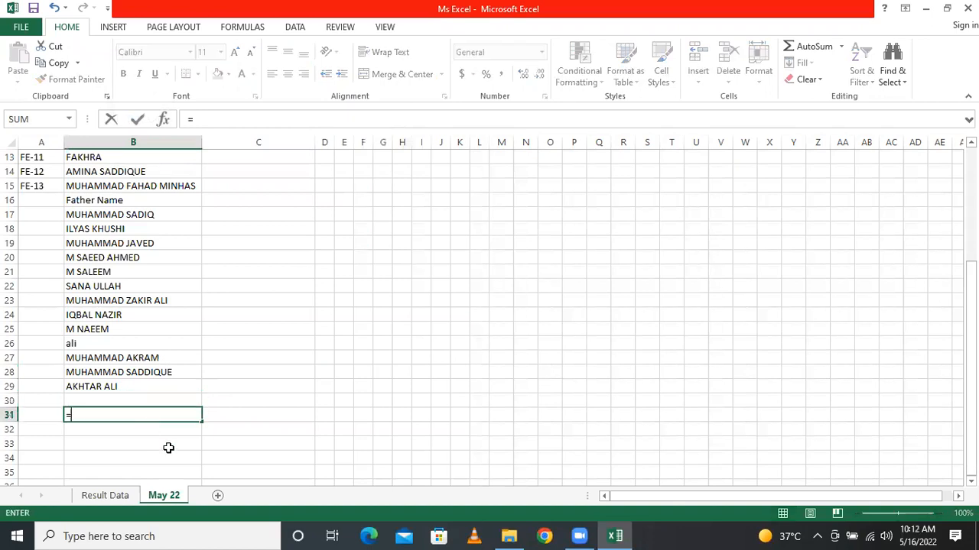
pyautogui.write('count')
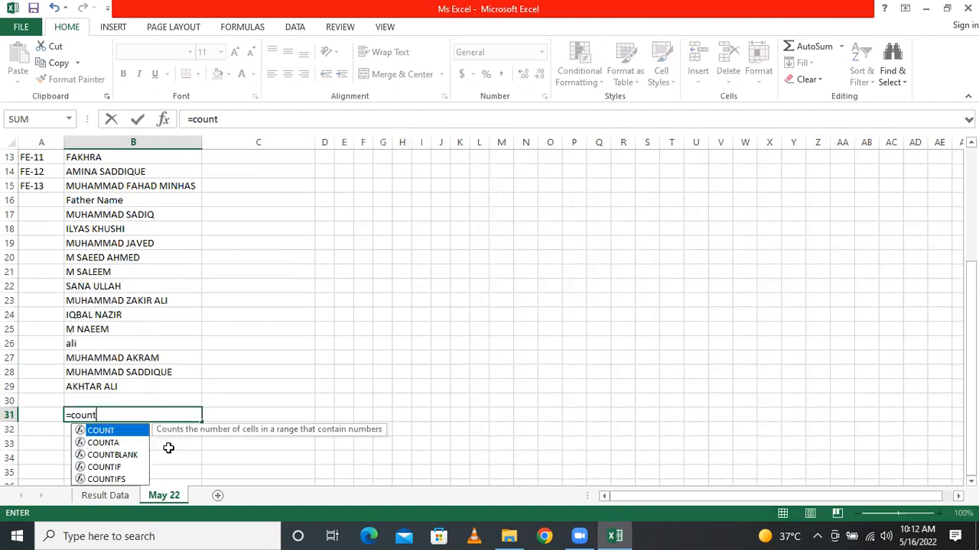
pyautogui.doubleClick(123, 443)
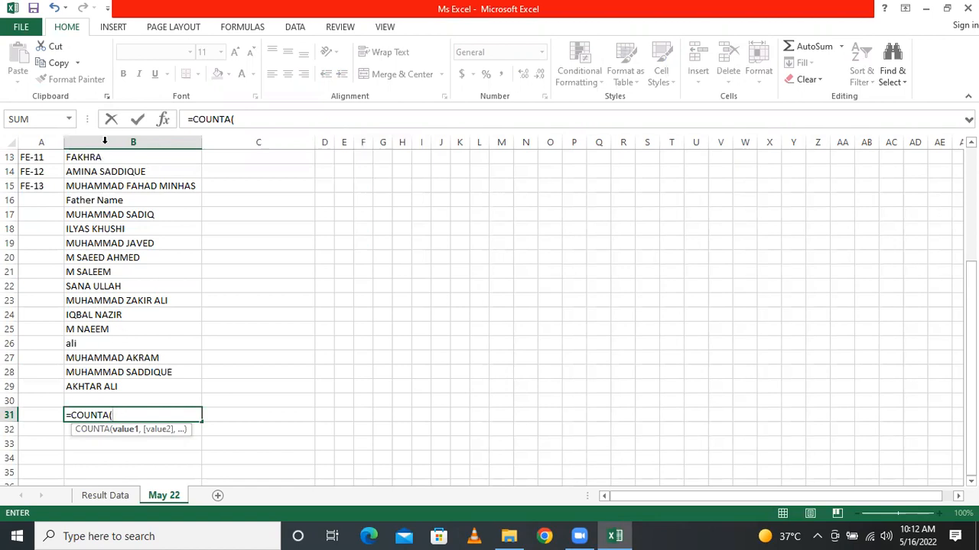
pyautogui.scroll(2, 104, 229)
pyautogui.scroll(2, 105, 228)
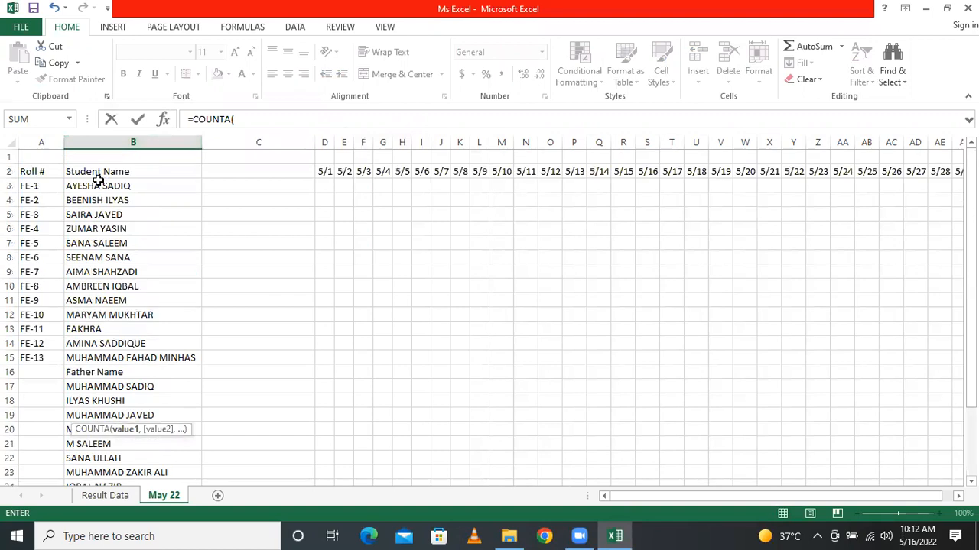
pyautogui.click(98, 188)
pyautogui.moveTo(98, 191); pyautogui.dragTo(129, 243)
pyautogui.moveTo(101, 171); pyautogui.dragTo(111, 430)
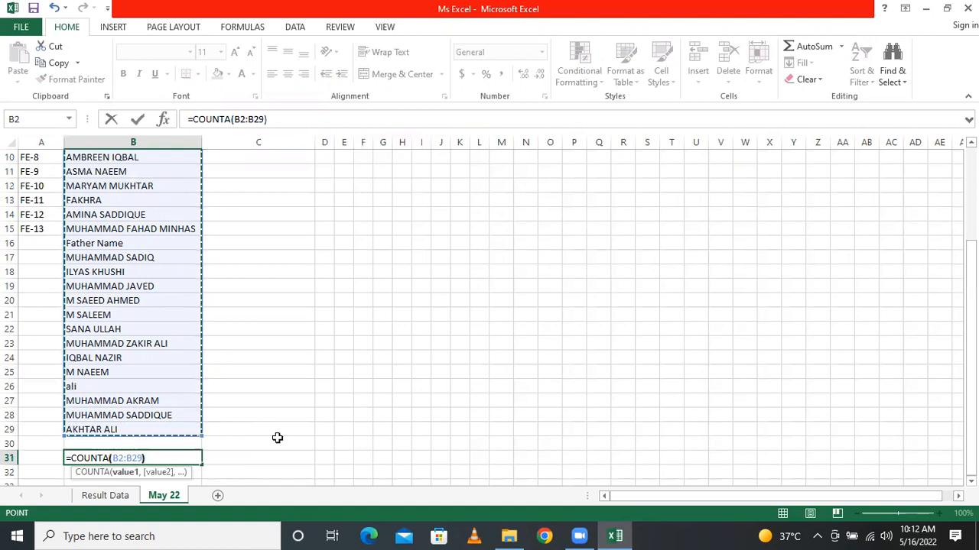
pyautogui.press('Return')
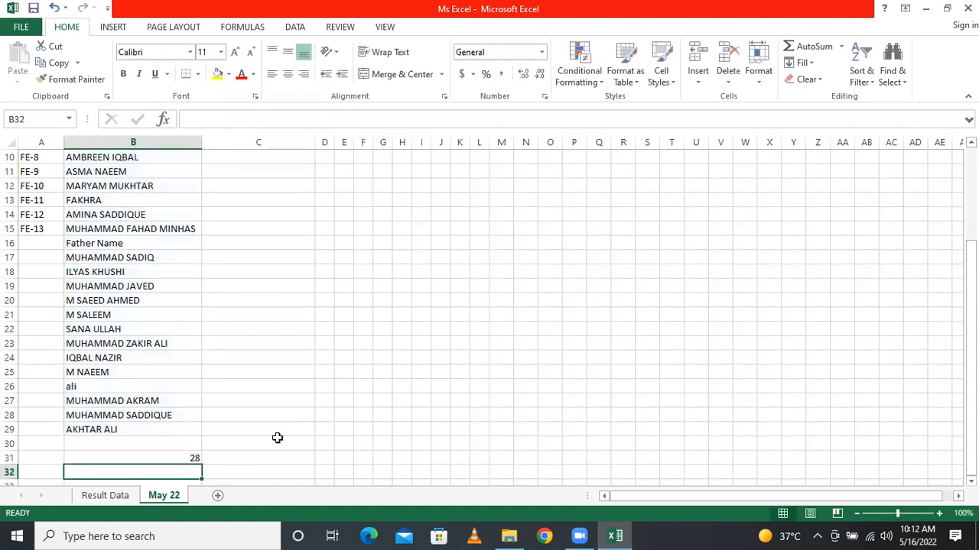
# Step: Examine the COUNTA formula and its result in B31 at a larger zoom
pyautogui.click(187, 460)
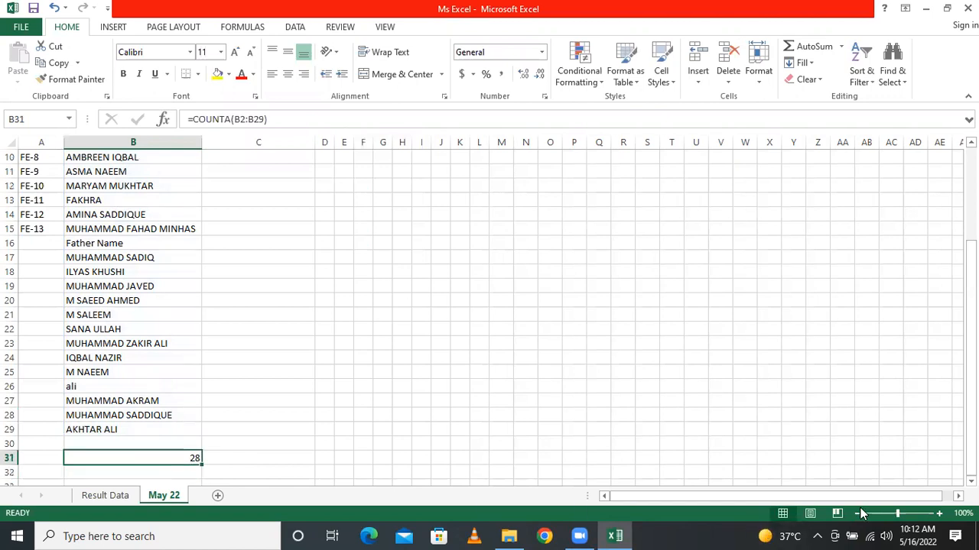
pyautogui.moveTo(898, 513); pyautogui.dragTo(912, 513)
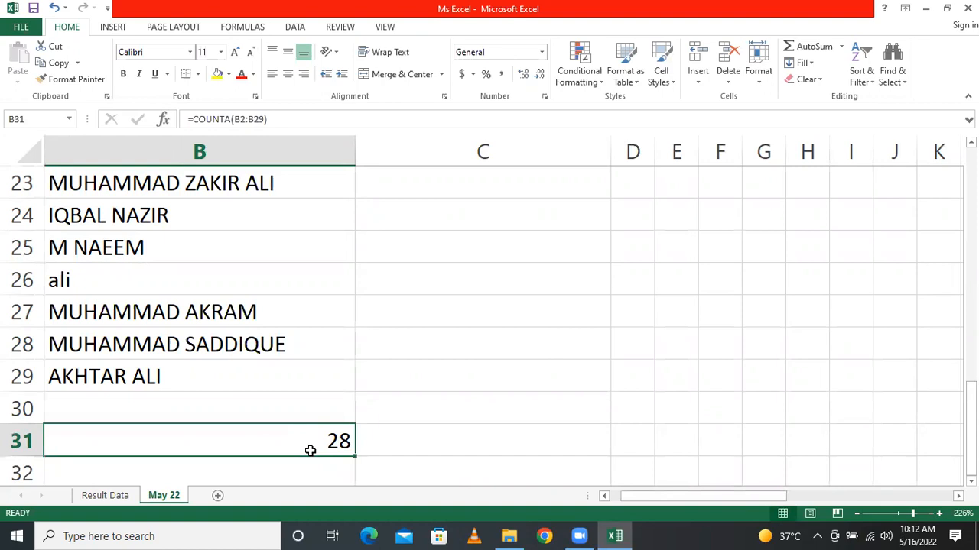
pyautogui.keyDown('ctrl'); pyautogui.scroll(-8, 310, 451); pyautogui.keyUp('ctrl')
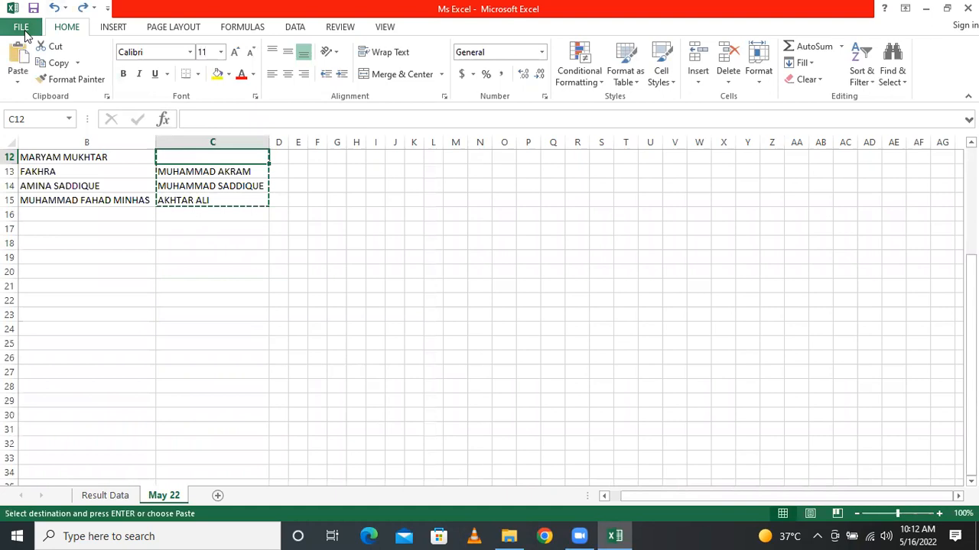
pyautogui.scroll(4, 258, 275)
pyautogui.click(115, 242)
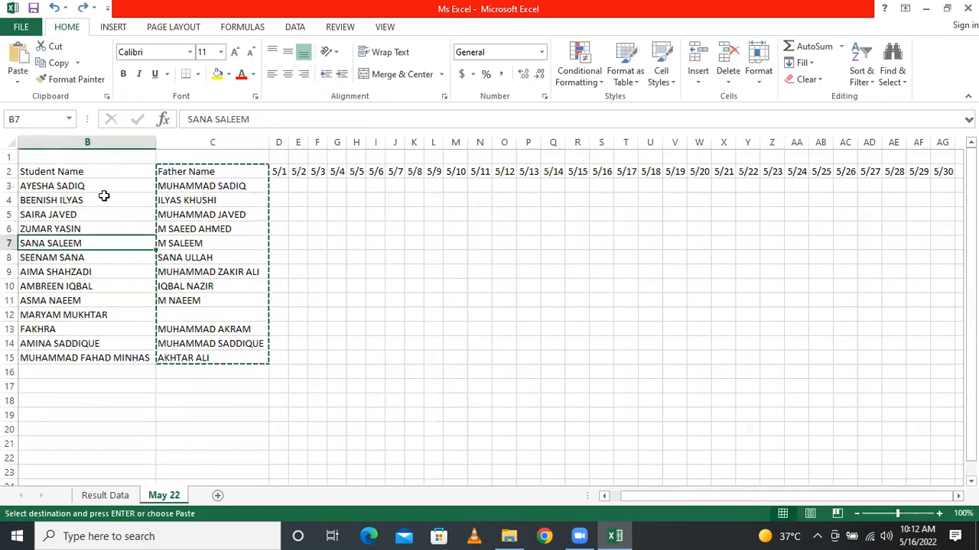
pyautogui.click(185, 314)
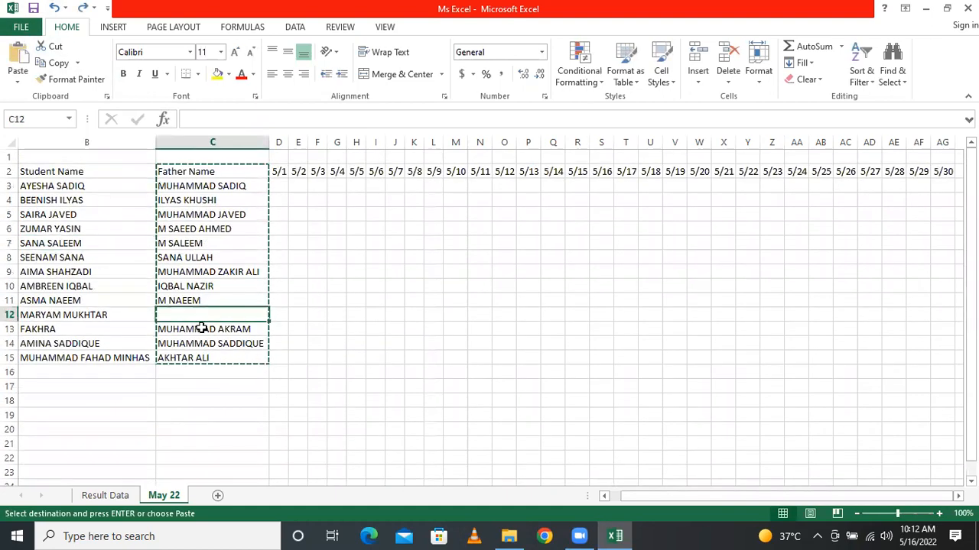
pyautogui.press('Down')
pyautogui.press('Down')
pyautogui.press('Down')
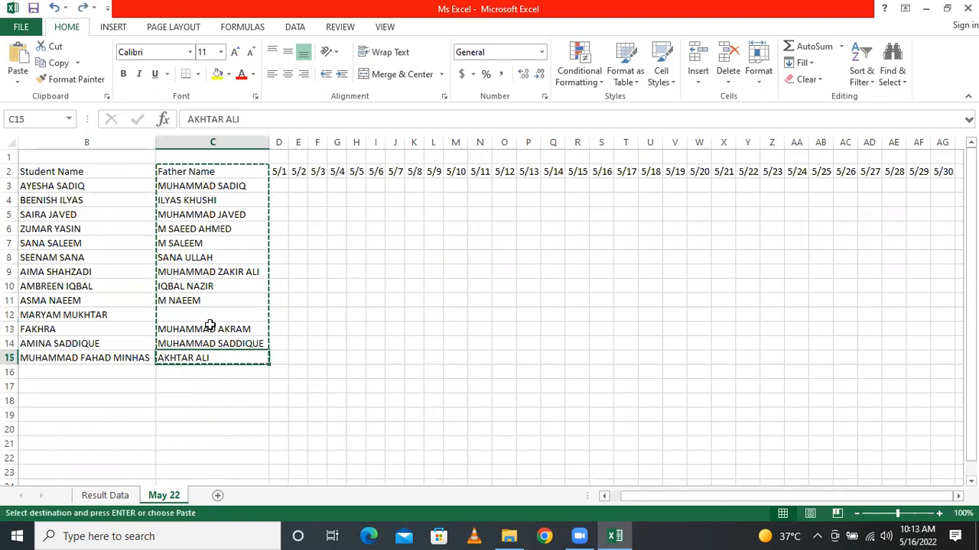
pyautogui.click(210, 326)
pyautogui.click(209, 313)
# Step: Enter the numbers 236, 345 and 333 in cells B16 to B18 below the student names
pyautogui.click(101, 382)
pyautogui.click(101, 370)
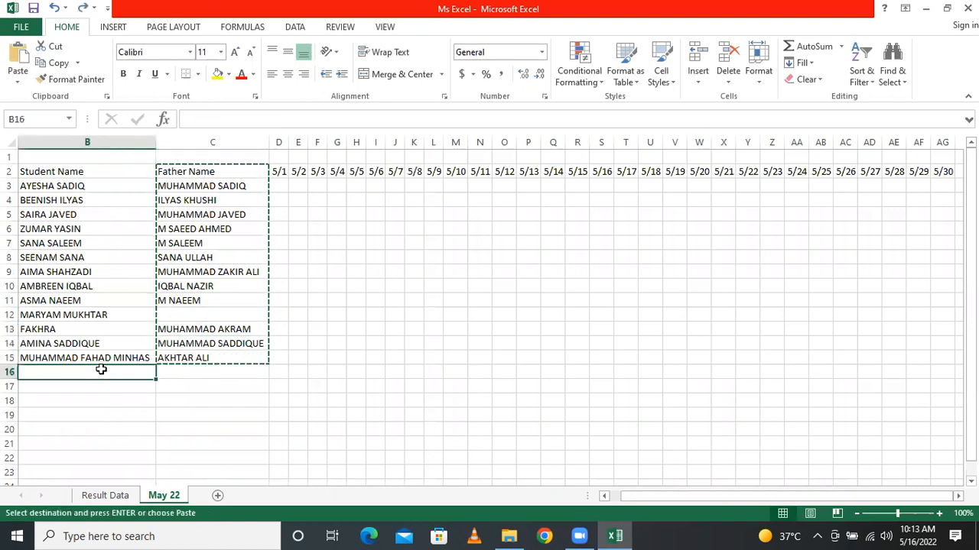
pyautogui.write('23')
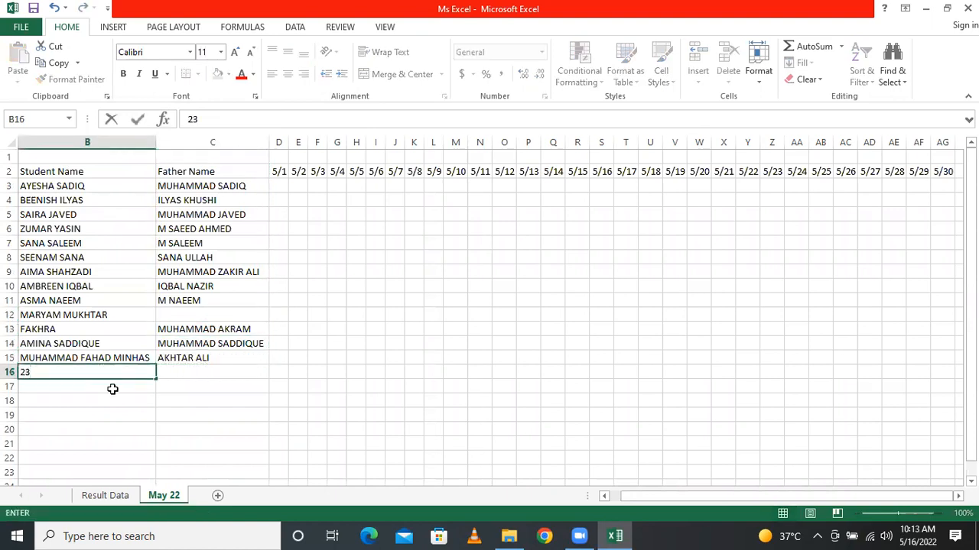
pyautogui.write('6')
pyautogui.press('Return')
pyautogui.write('345')
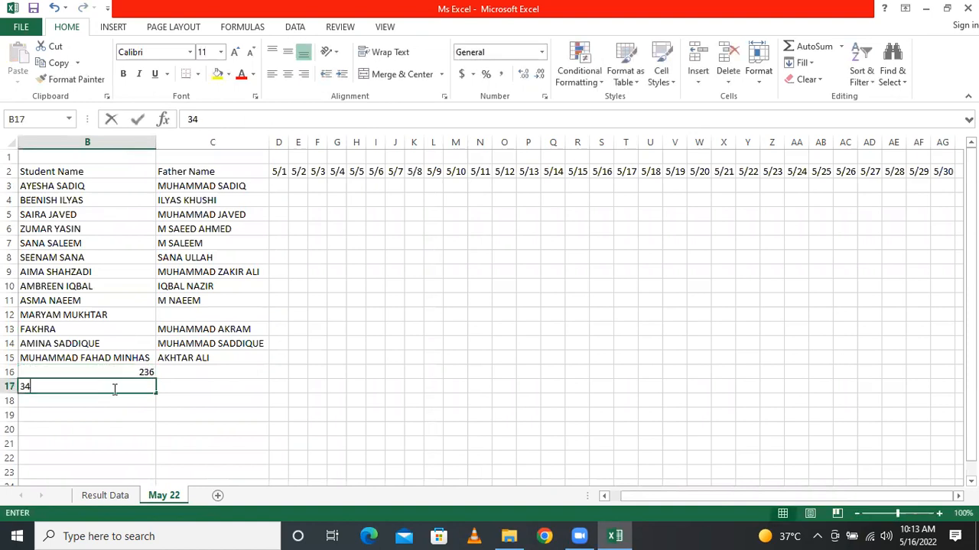
pyautogui.press('Return')
pyautogui.write('333')
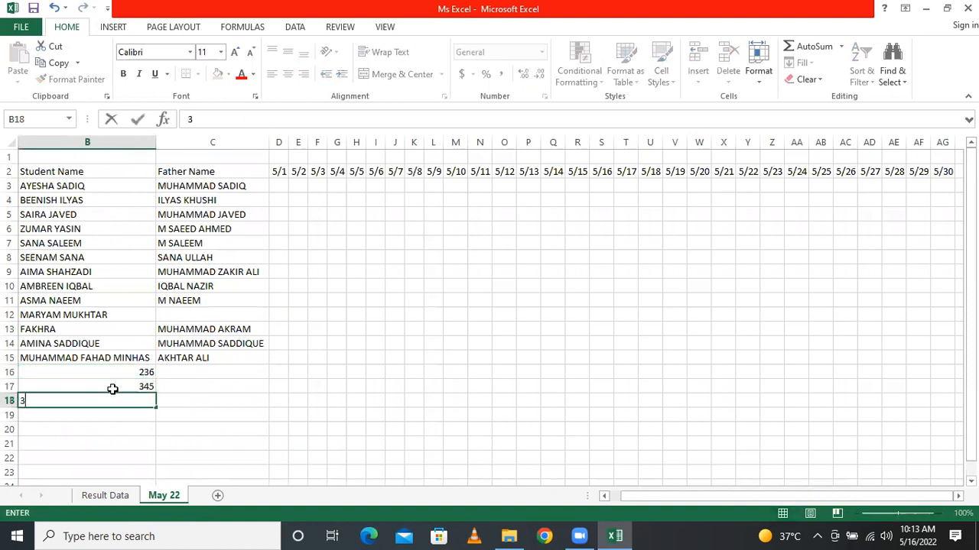
pyautogui.press('Return')
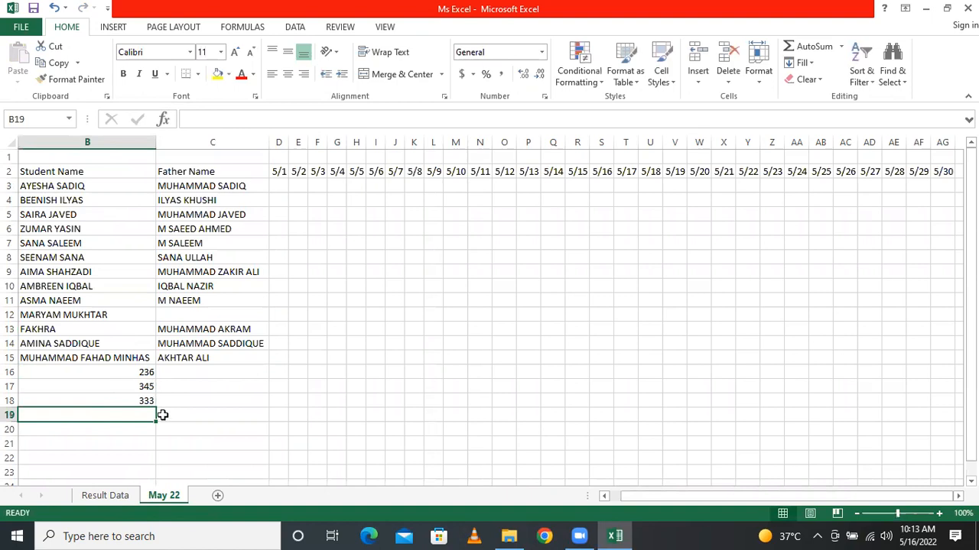
# Step: Count the filled cells in the names and numbers list with =COUNTA(B3:B18) in cell B20
pyautogui.click(127, 430)
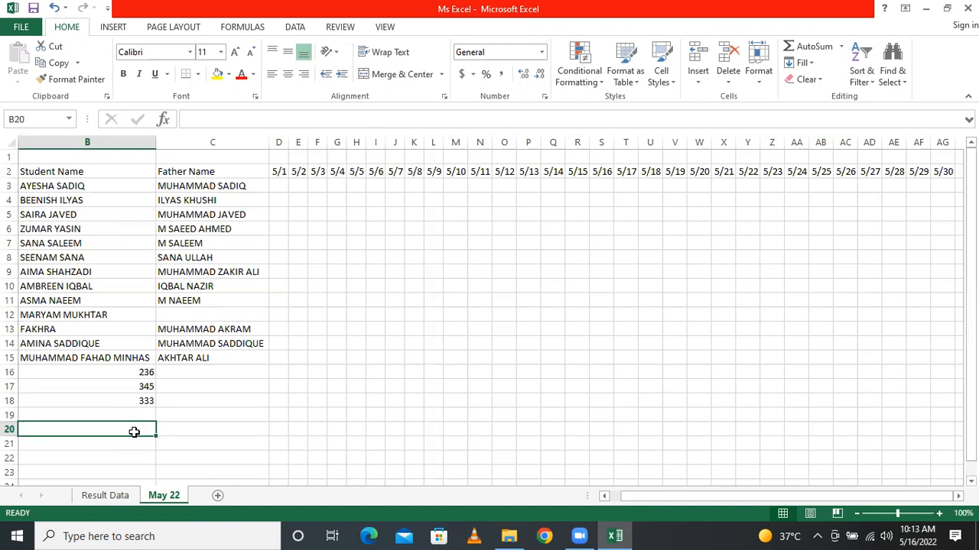
pyautogui.write('=counta')
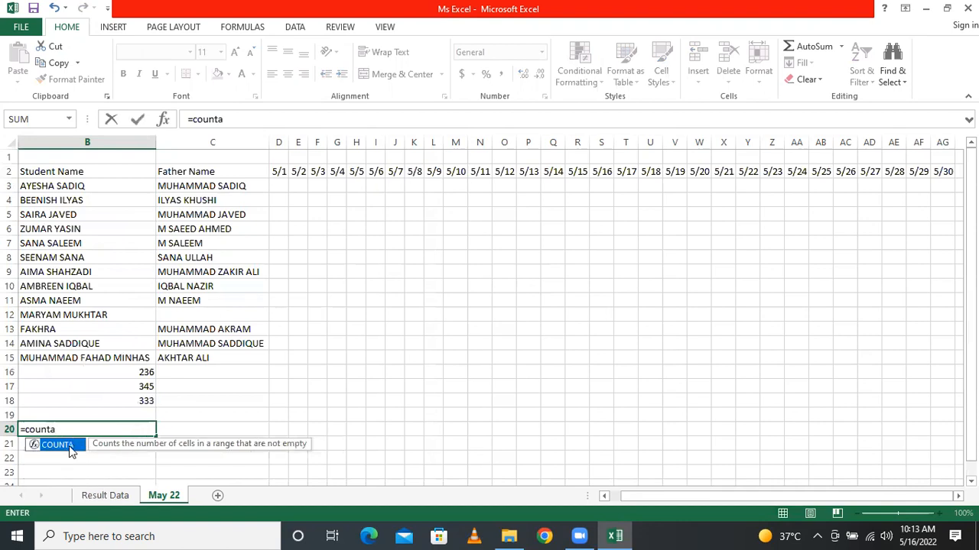
pyautogui.doubleClick(70, 445)
pyautogui.moveTo(111, 185); pyautogui.dragTo(119, 404)
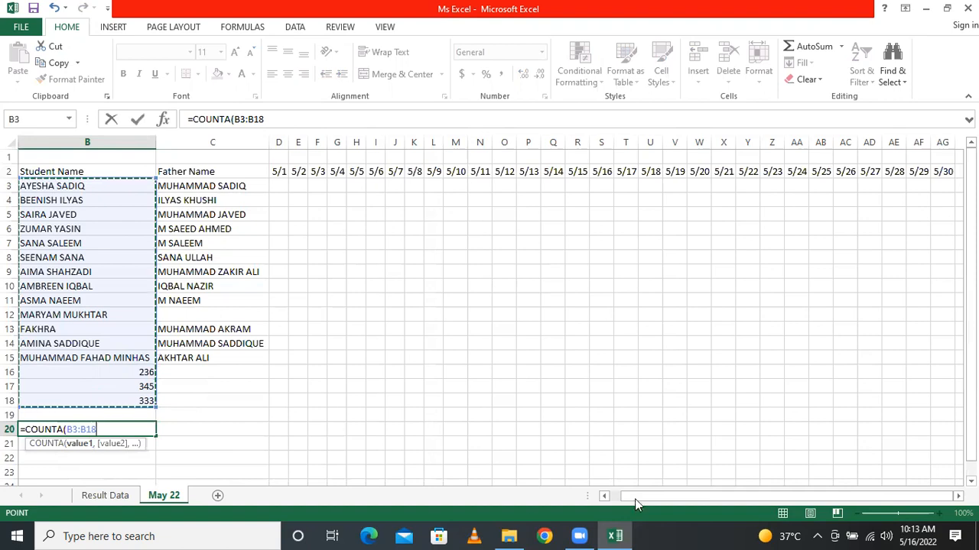
pyautogui.moveTo(636, 496); pyautogui.dragTo(624, 495)
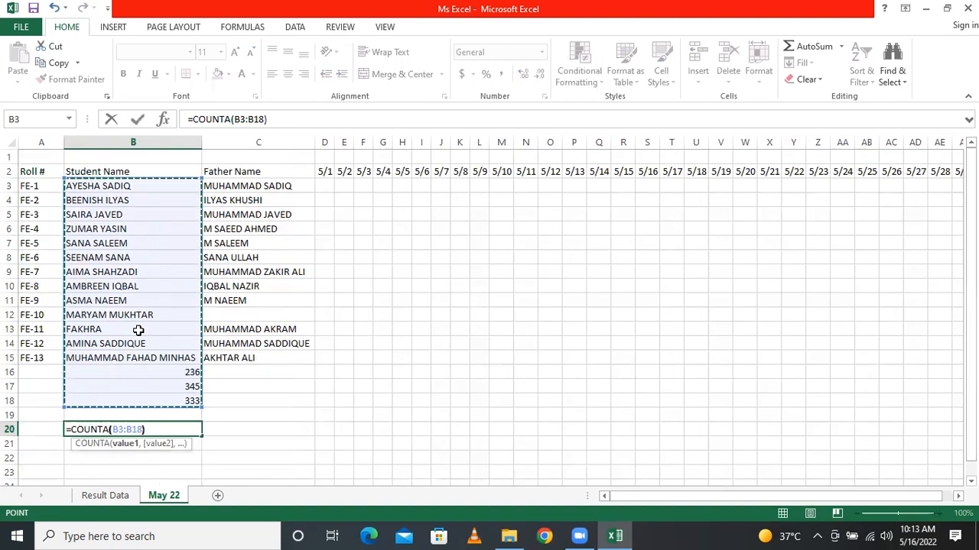
pyautogui.press('Return')
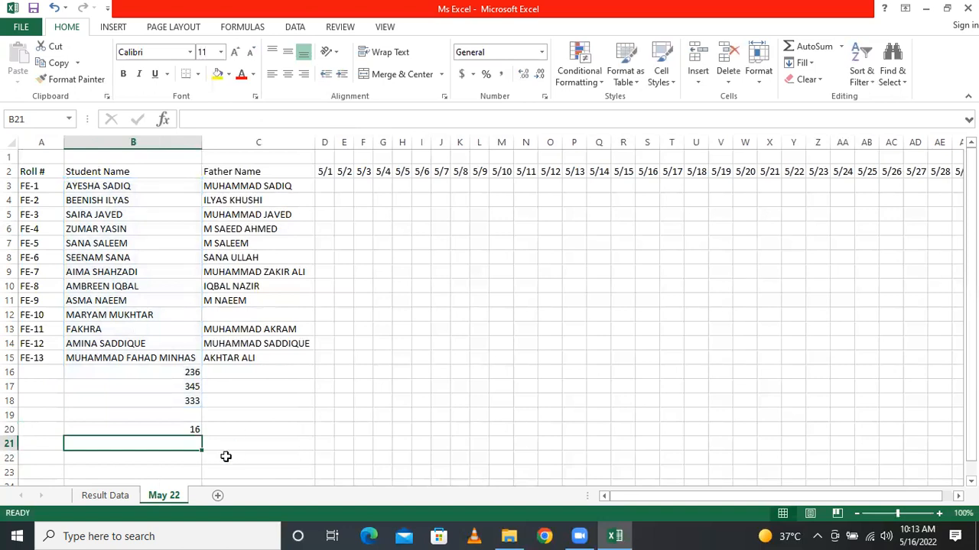
pyautogui.click(182, 429)
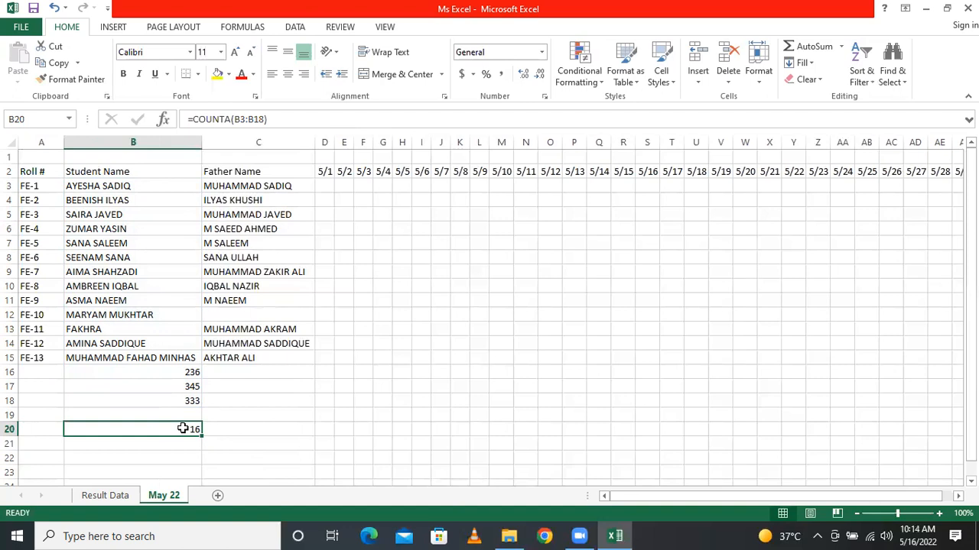
# Step: Format the three numbers in cells B16 to B18 as percentages
pyautogui.moveTo(193, 374); pyautogui.dragTo(193, 396)
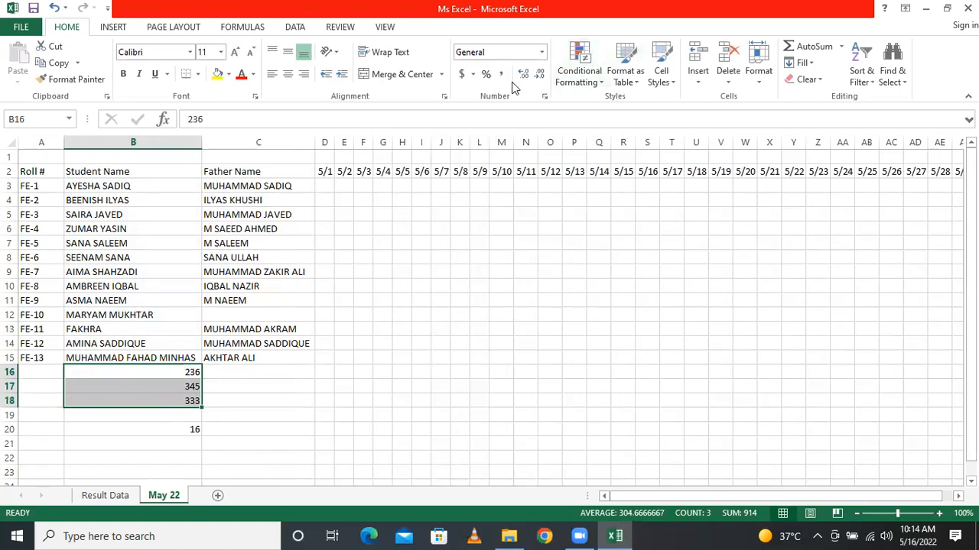
pyautogui.click(486, 74)
pyautogui.click(255, 388)
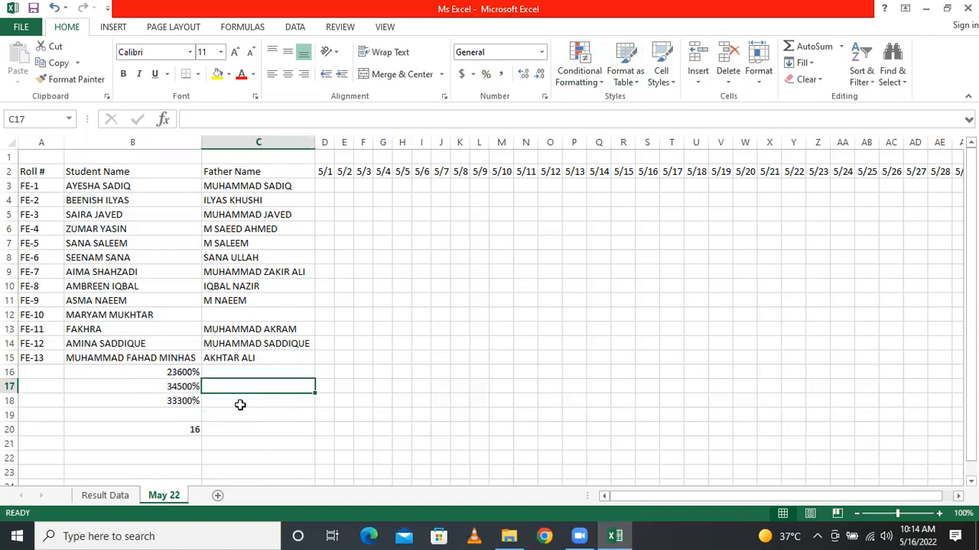
# Step: Rebuild the formula in B20 starting from COUNT over B3:B18, and change the function so it reads =COUNTA(B3:B18)
pyautogui.click(196, 431)
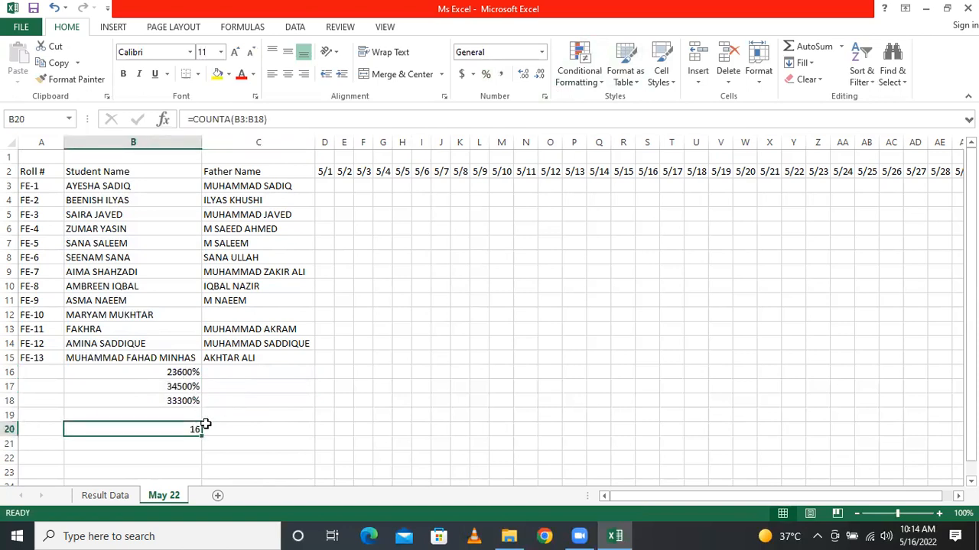
pyautogui.write('=c')
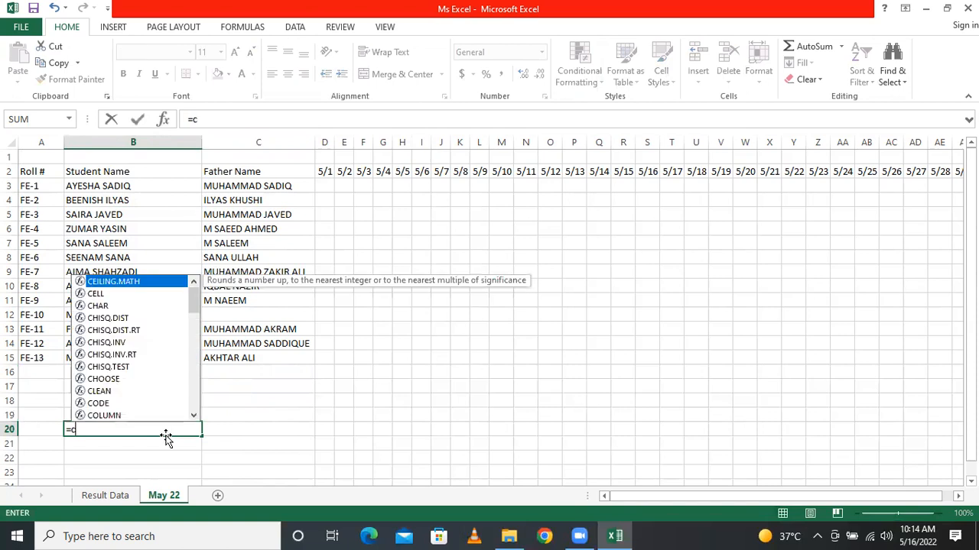
pyautogui.write('ount')
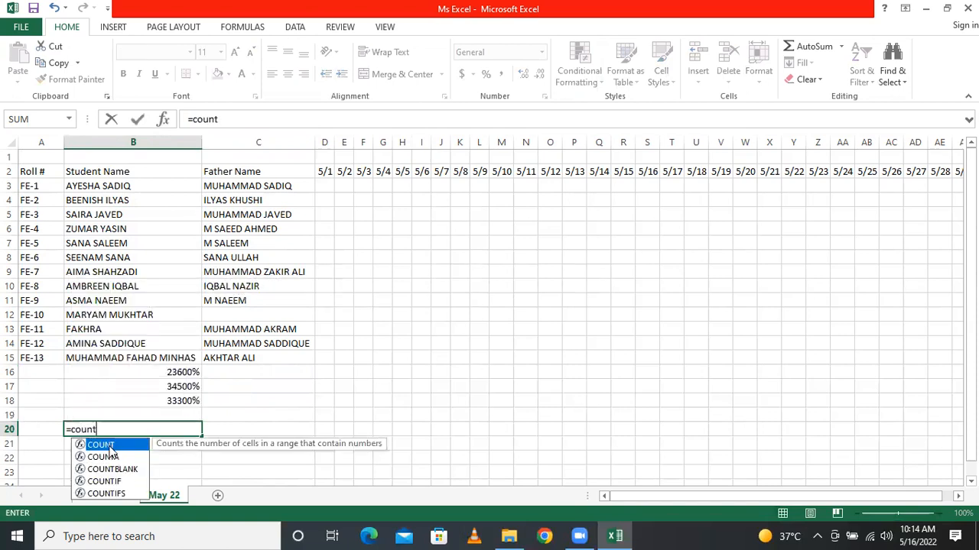
pyautogui.doubleClick(110, 446)
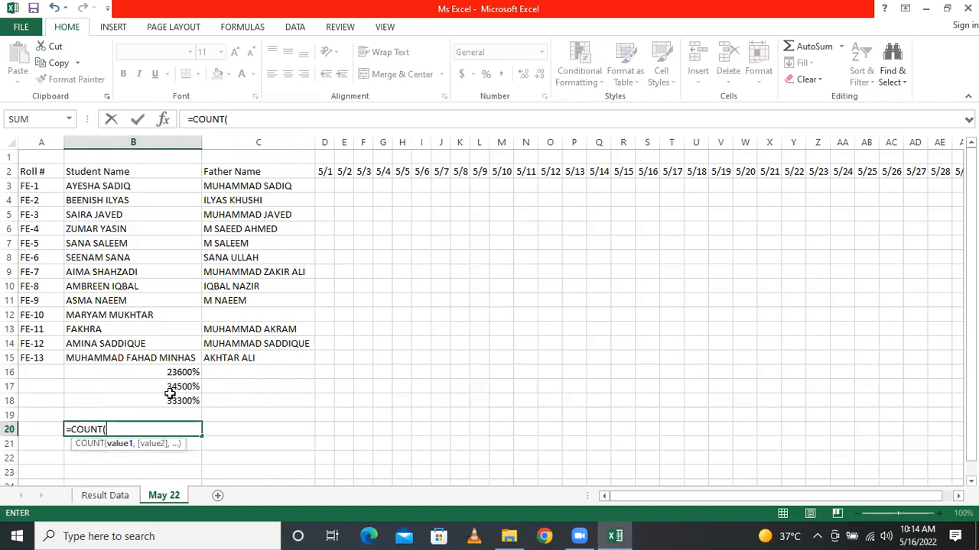
pyautogui.moveTo(153, 171); pyautogui.dragTo(153, 356)
pyautogui.moveTo(141, 187); pyautogui.dragTo(163, 400)
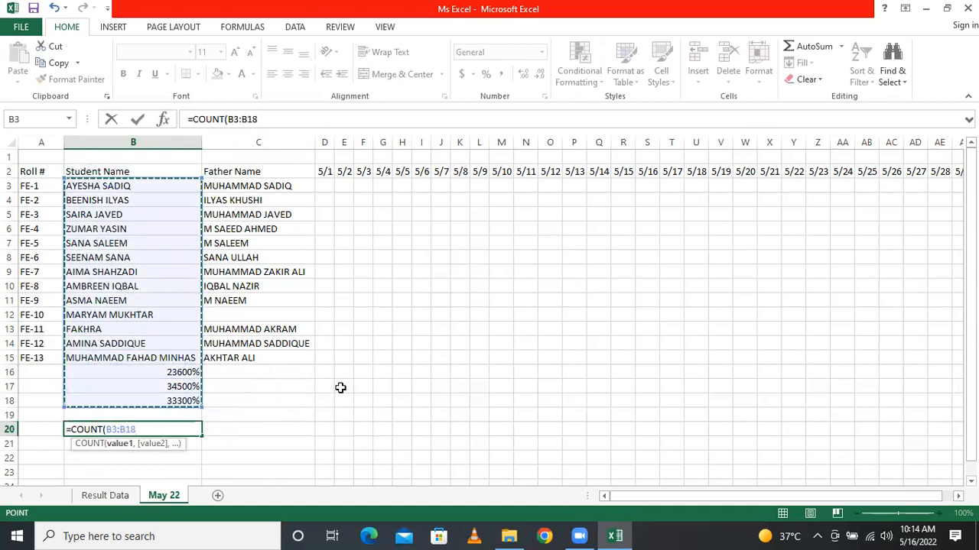
pyautogui.click(101, 429)
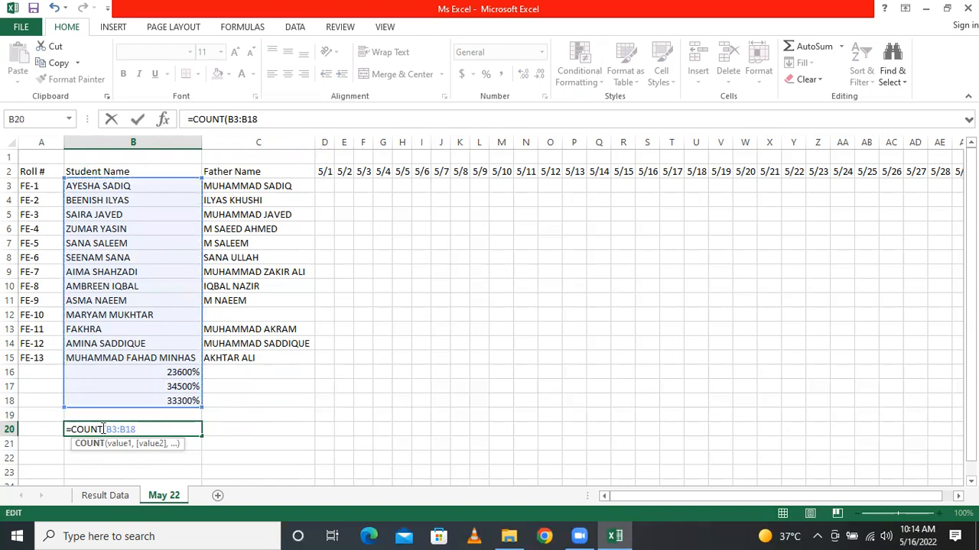
pyautogui.write('A')
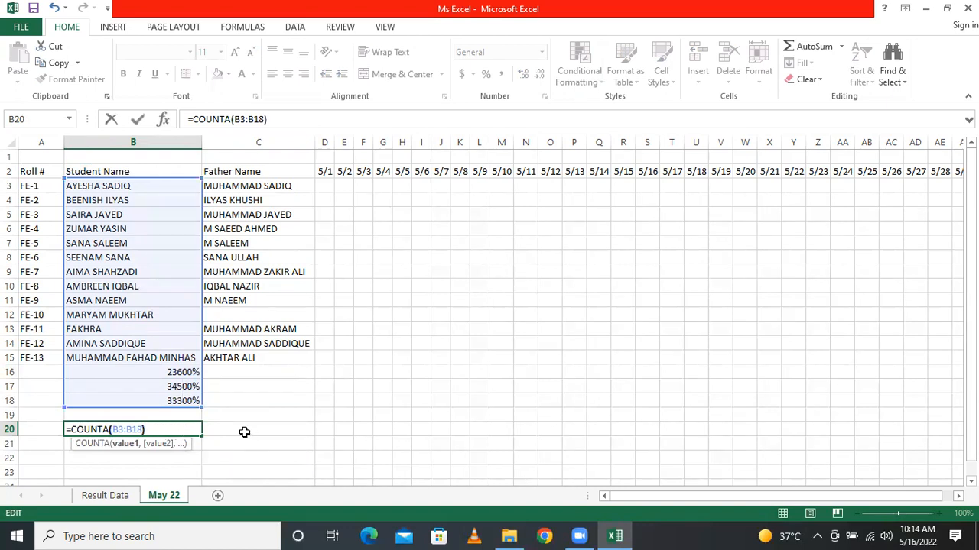
pyautogui.press('Return')
pyautogui.click(178, 431)
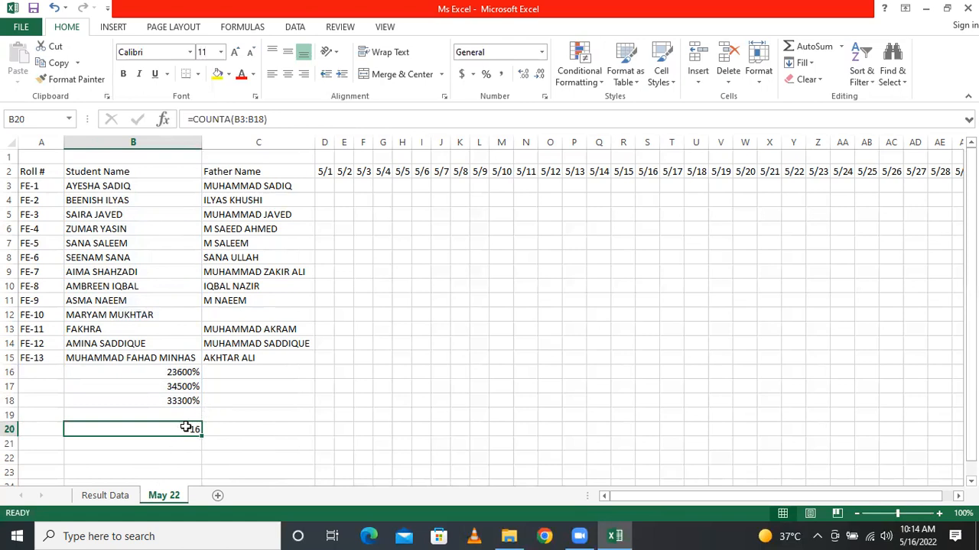
# Step: Clear the COUNTA formula from cell B20
pyautogui.click(226, 425)
pyautogui.click(191, 433)
pyautogui.press('BackSpace')
pyautogui.press('Return')
# Step: Insert three blank rows above row 9, between students FE-6 and FE-7
pyautogui.moveTo(188, 373); pyautogui.dragTo(189, 400)
pyautogui.moveTo(9, 272); pyautogui.dragTo(8, 300)
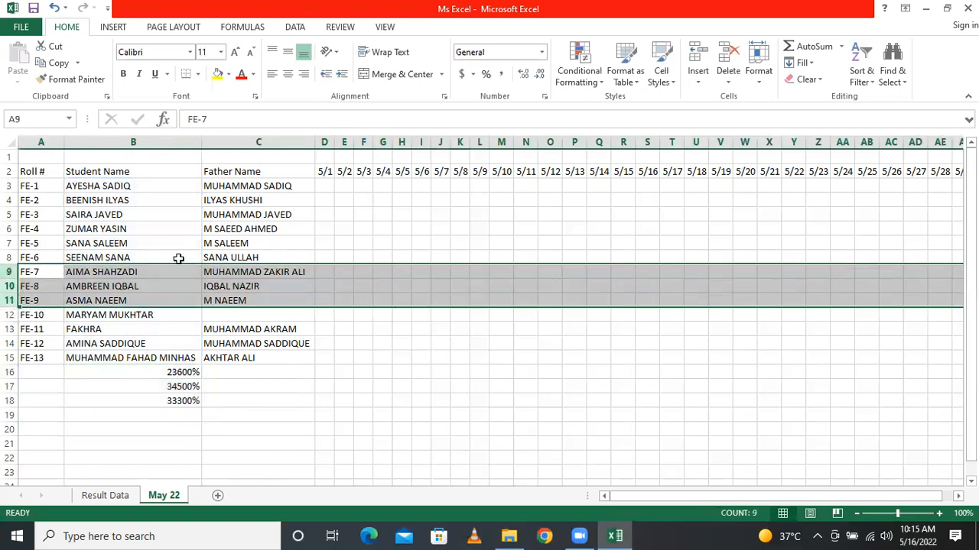
pyautogui.click(698, 62)
pyautogui.click(382, 243)
pyautogui.click(139, 273)
# Step: Apply the dollar Accounting format to the numbers 236, 345 and 333, and move them into cells B9 to B11
pyautogui.moveTo(179, 413); pyautogui.dragTo(176, 446)
pyautogui.click(462, 74)
pyautogui.hotkey('ctrl', 'c')
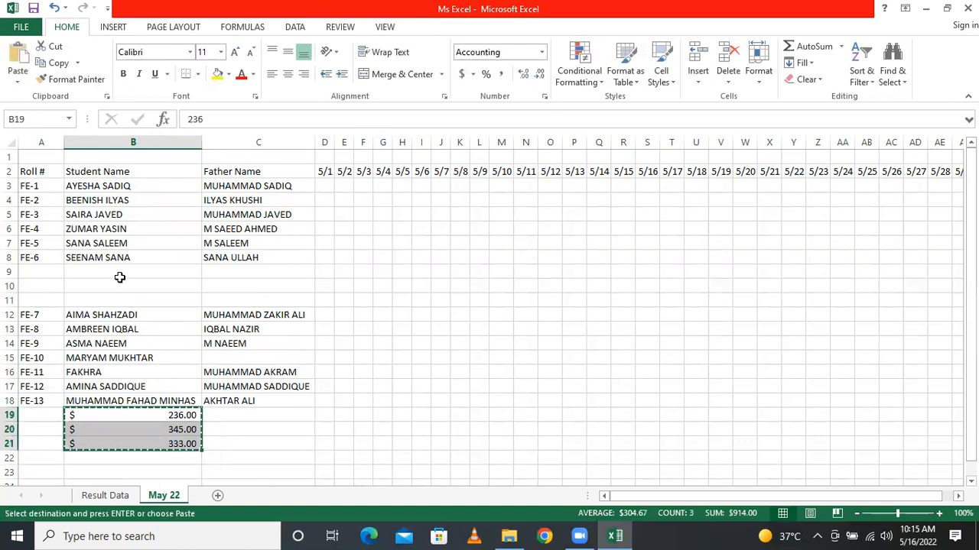
pyautogui.click(120, 273)
pyautogui.hotkey('ctrl', 'v')
pyautogui.click(125, 341)
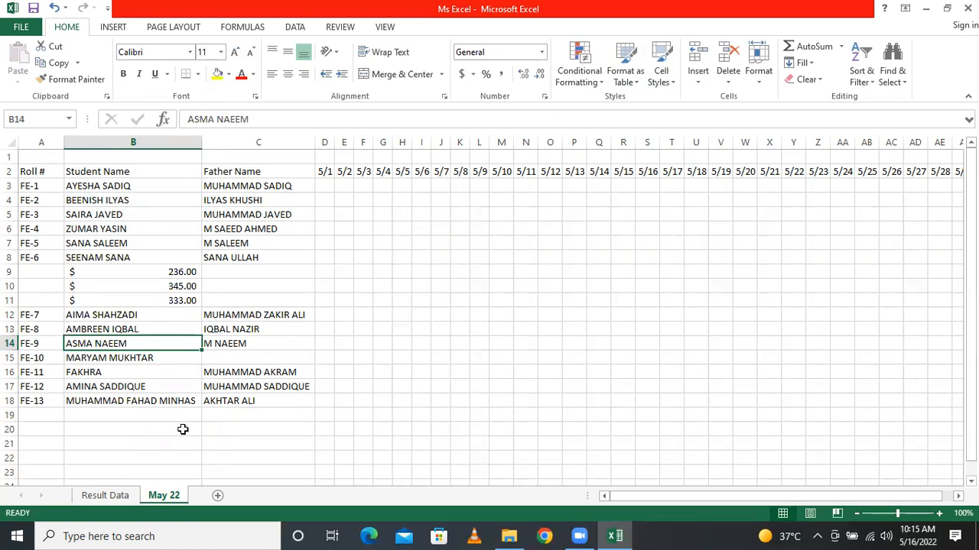
# Step: Try to count only the student names by entering =COUNTA(B3:B8)(B12:B18) in B20, accepting the proposed correction to =COUNTA(B3:B8)*(B12:B18)
pyautogui.click(158, 417)
pyautogui.click(156, 429)
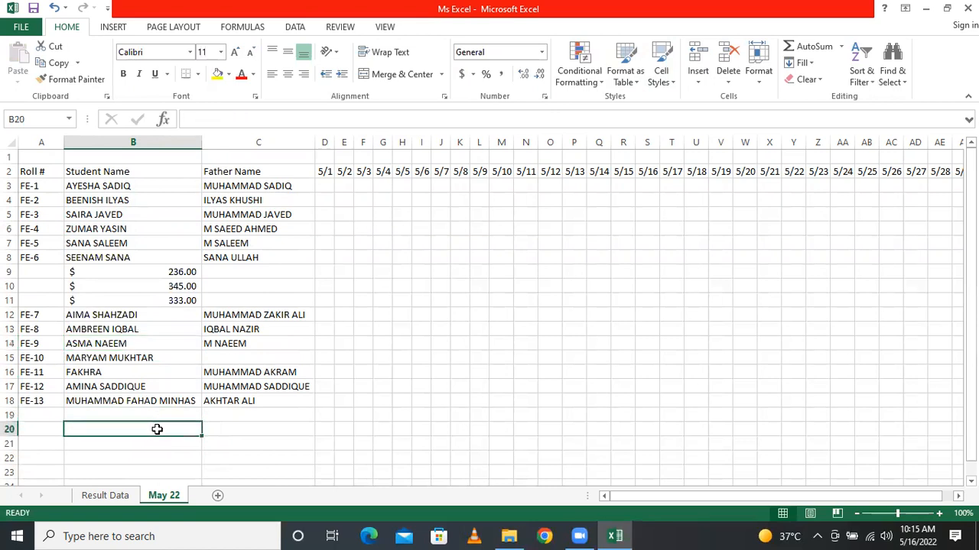
pyautogui.write('=')
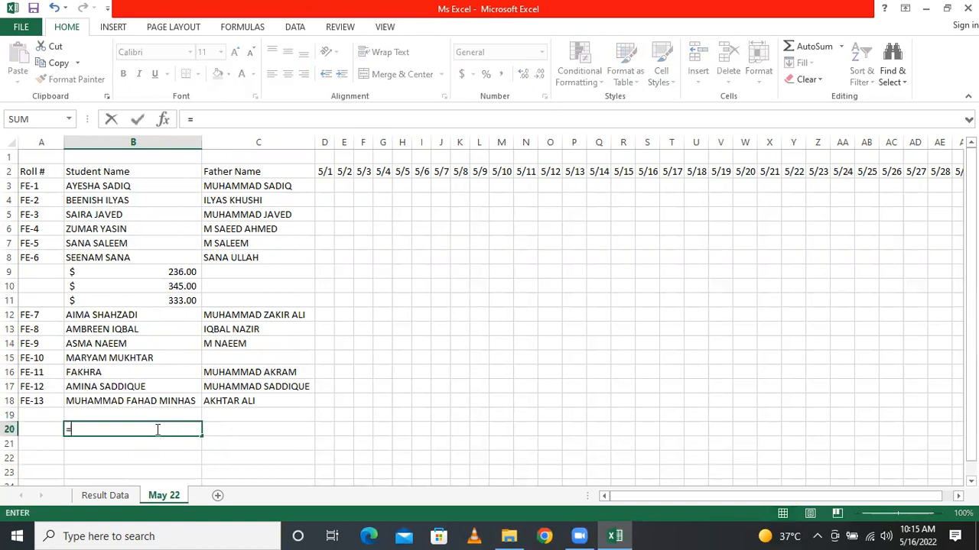
pyautogui.write('counta')
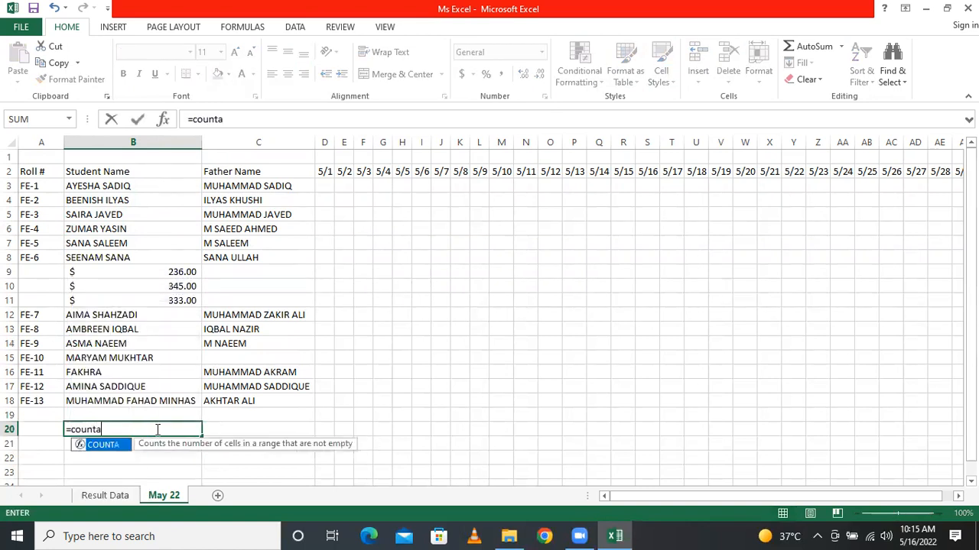
pyautogui.doubleClick(126, 446)
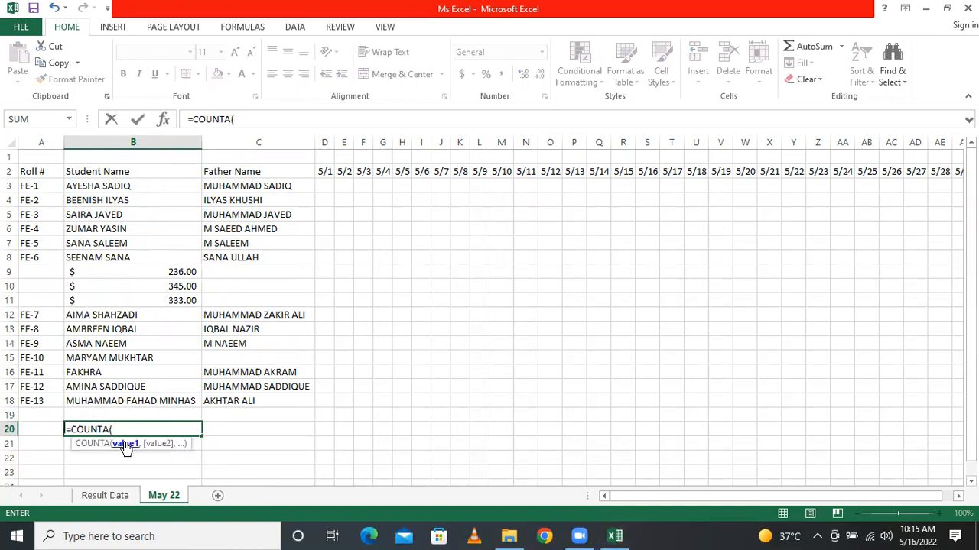
pyautogui.moveTo(157, 185); pyautogui.dragTo(159, 253)
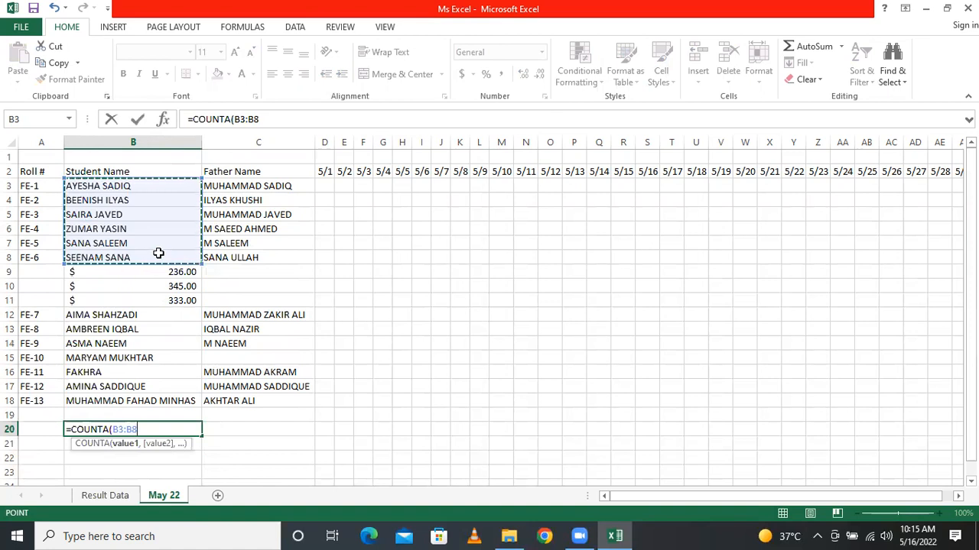
pyautogui.write(')')
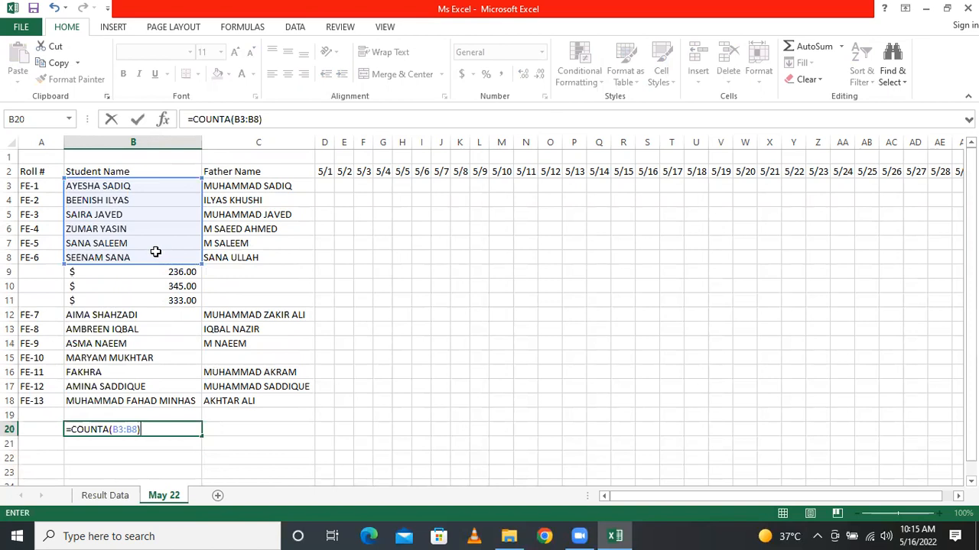
pyautogui.write('(')
pyautogui.moveTo(137, 316); pyautogui.dragTo(183, 406)
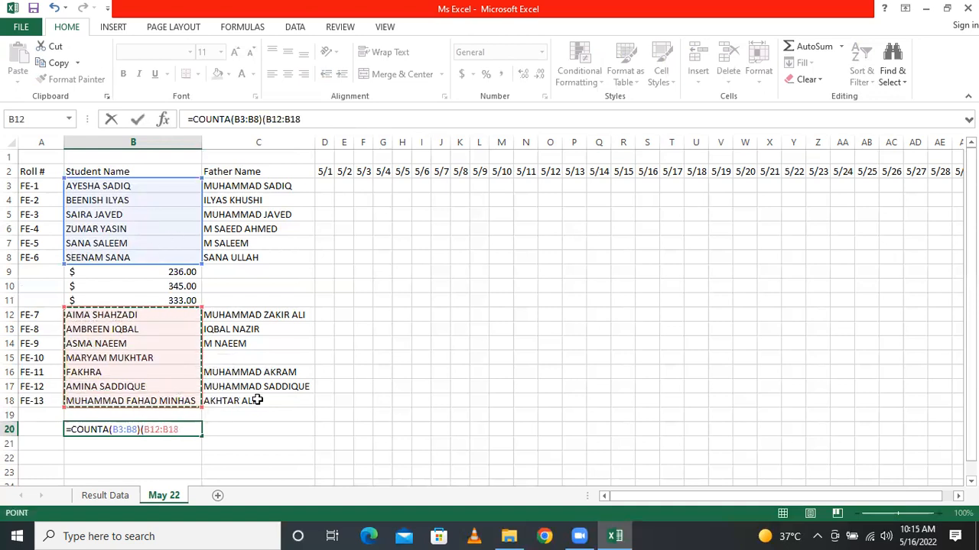
pyautogui.write(')')
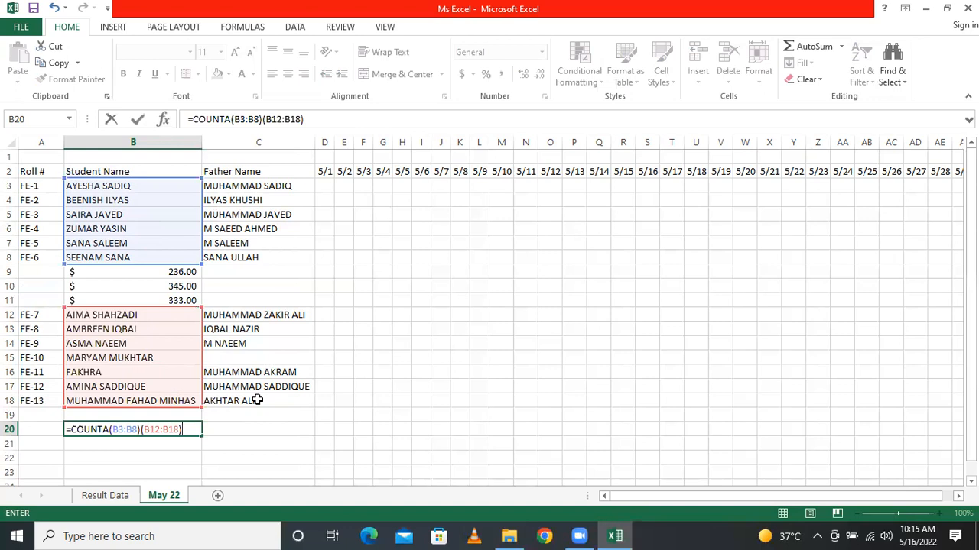
pyautogui.press('Return')
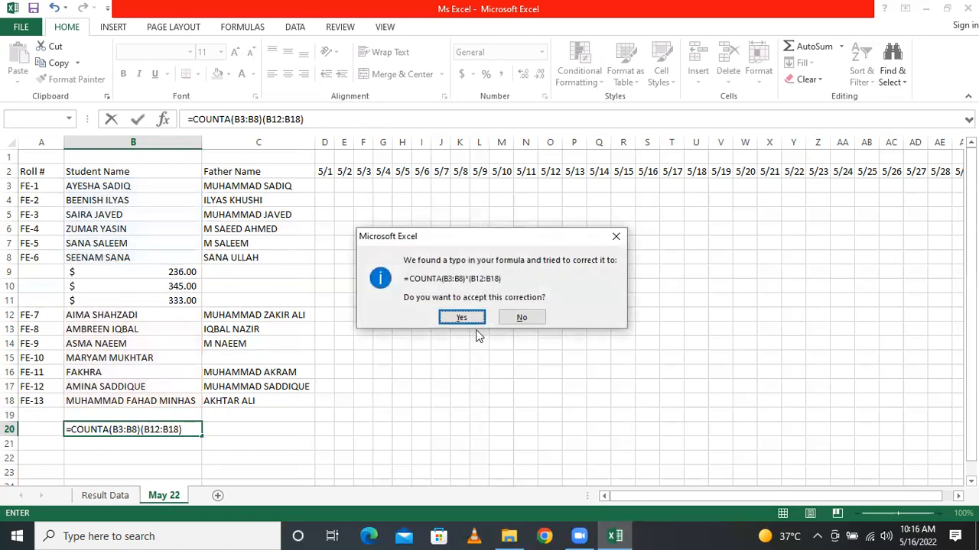
pyautogui.click(463, 318)
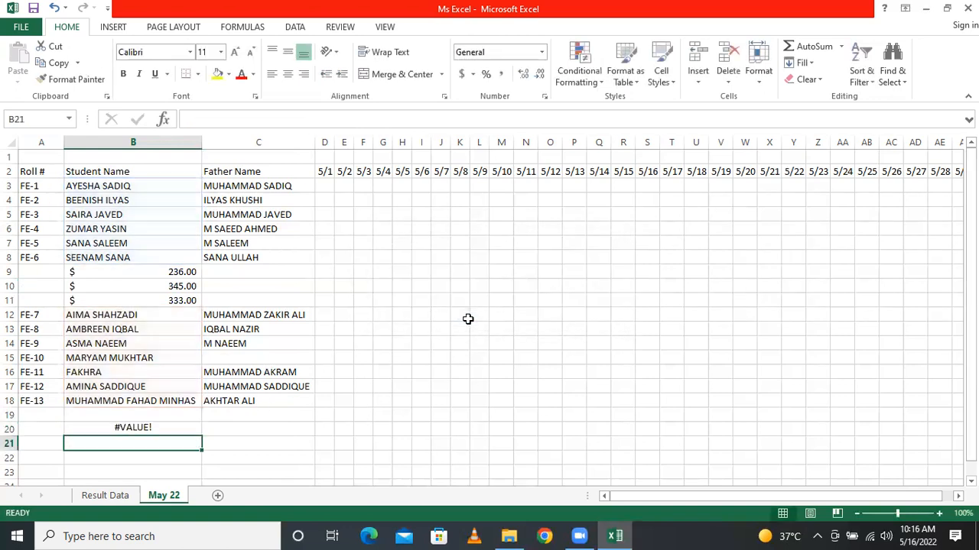
# Step: Replace the multiplication sign in the B20 formula with a plus, giving =COUNTA(B3:B8)+(B12:B18)
pyautogui.click(166, 430)
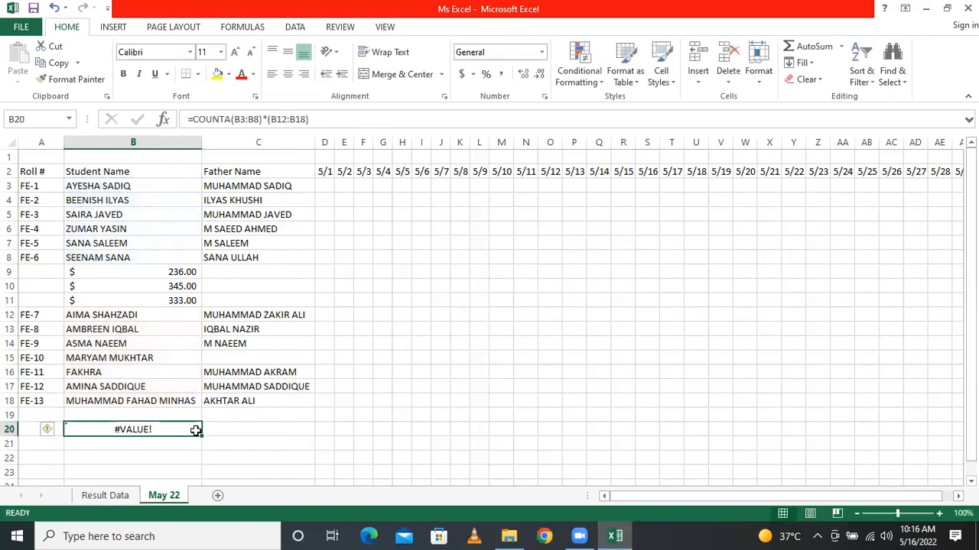
pyautogui.click(268, 118)
pyautogui.press('BackSpace')
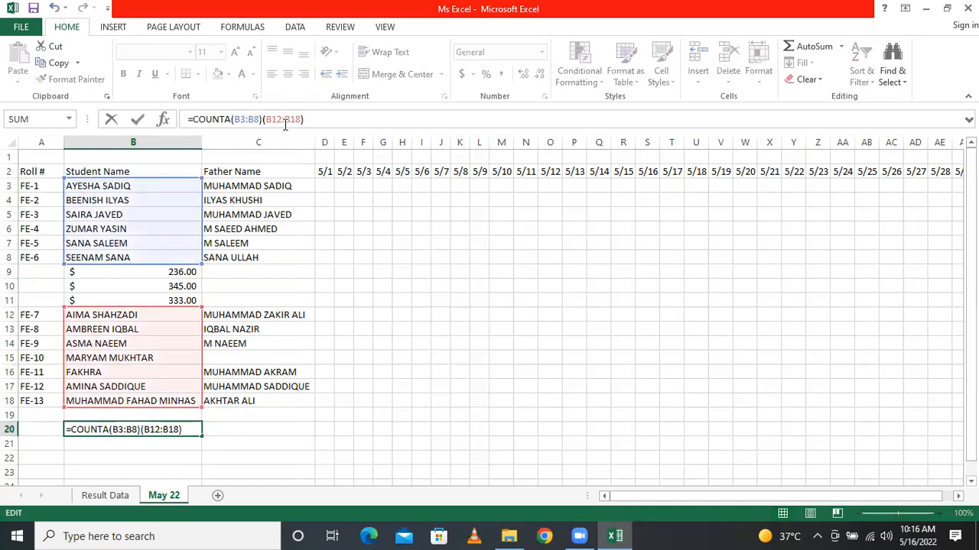
pyautogui.write('+')
pyautogui.press('Return')
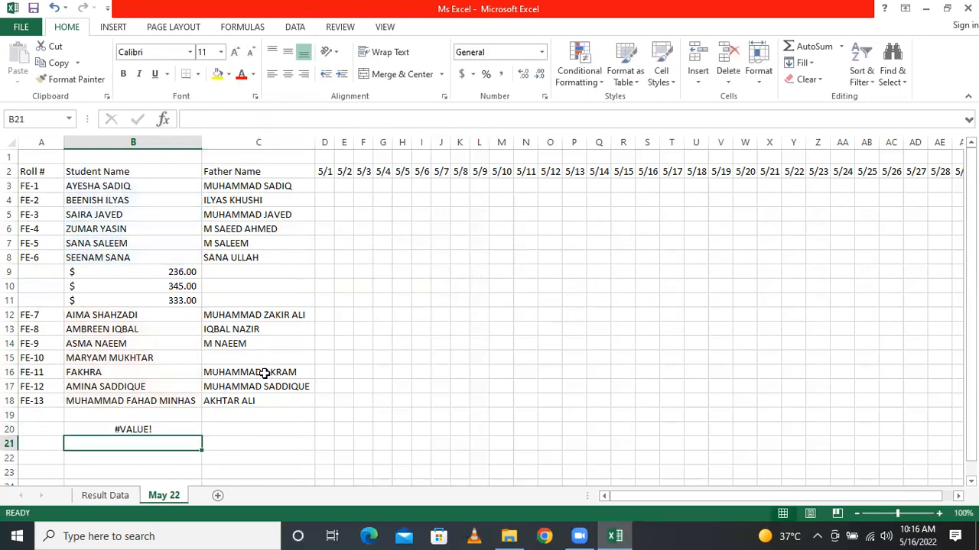
# Step: Correct the B20 formula to =COUNTA(B3:B8,B12:B18) so both student-name ranges are counted as separate arguments
pyautogui.click(161, 431)
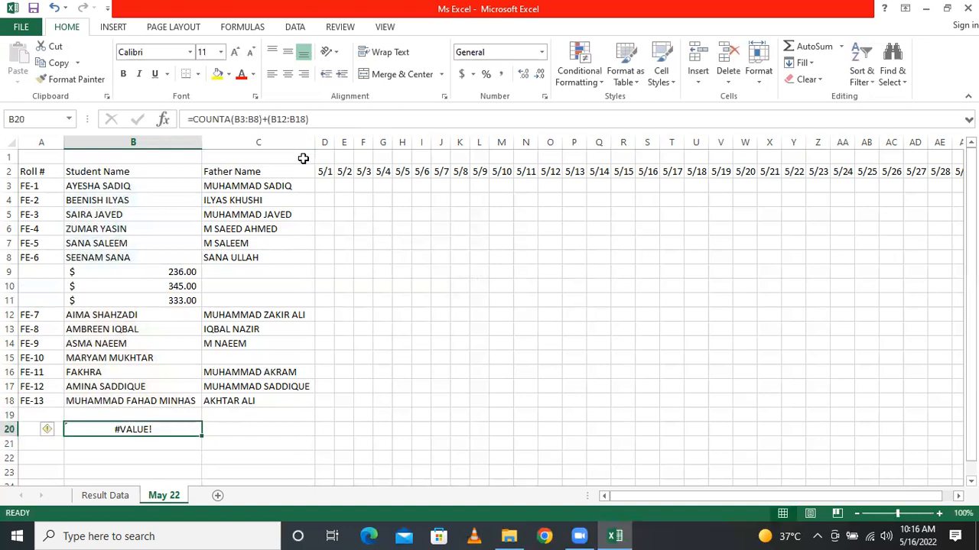
pyautogui.click(264, 119)
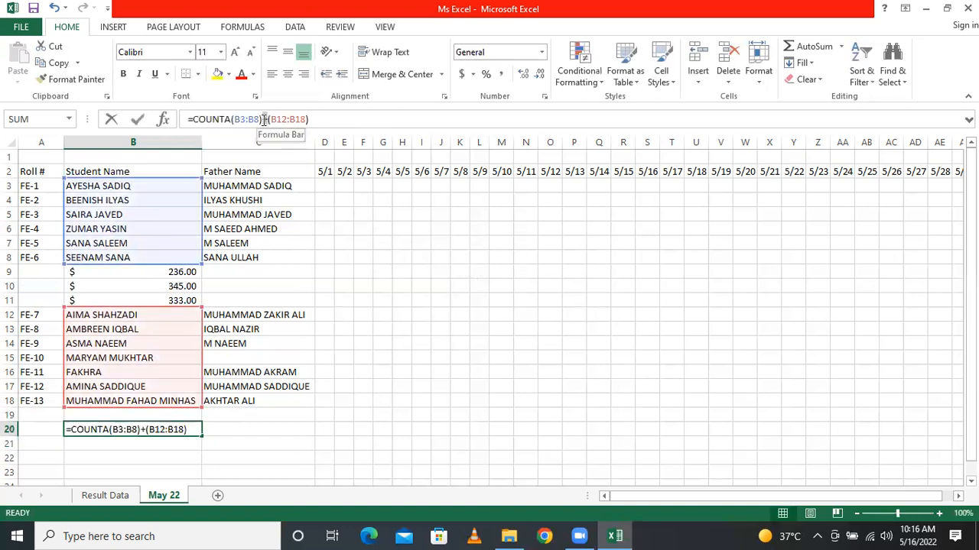
pyautogui.press('Delete')
pyautogui.press('Delete')
pyautogui.press('Delete')
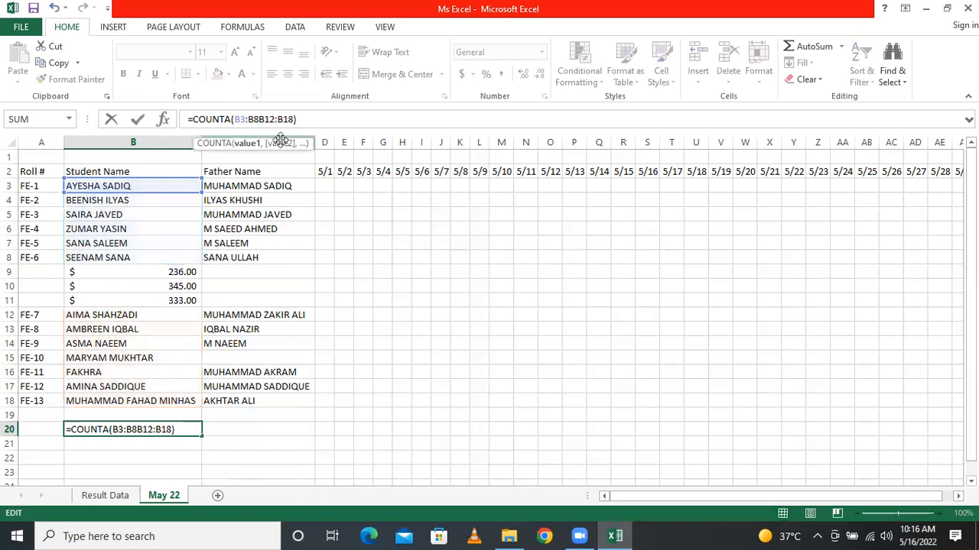
pyautogui.write(',')
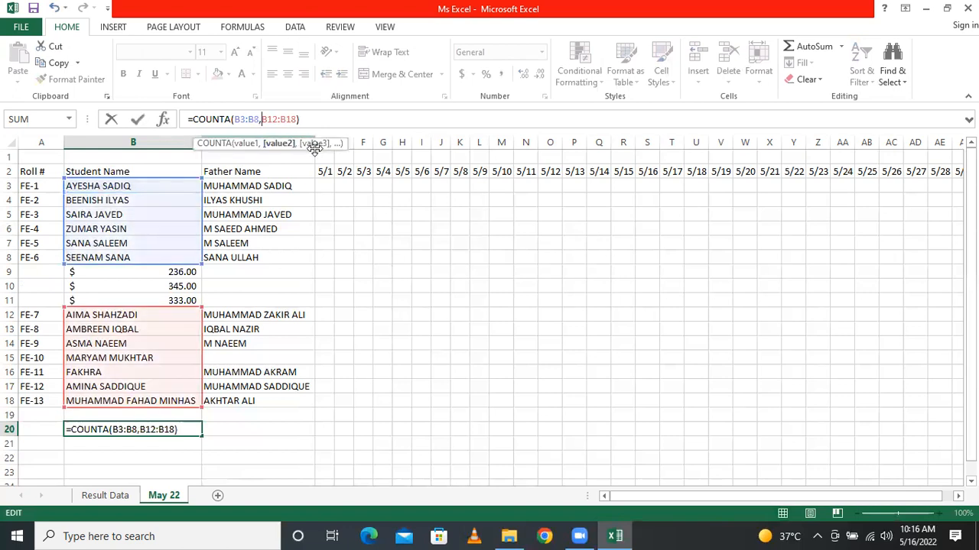
pyautogui.press('Return')
# Step: Add the father-name range C3:C8 as a third argument to the B20 formula, giving =COUNTA(B3:B8,B12:B18,C3:C8)
pyautogui.click(188, 430)
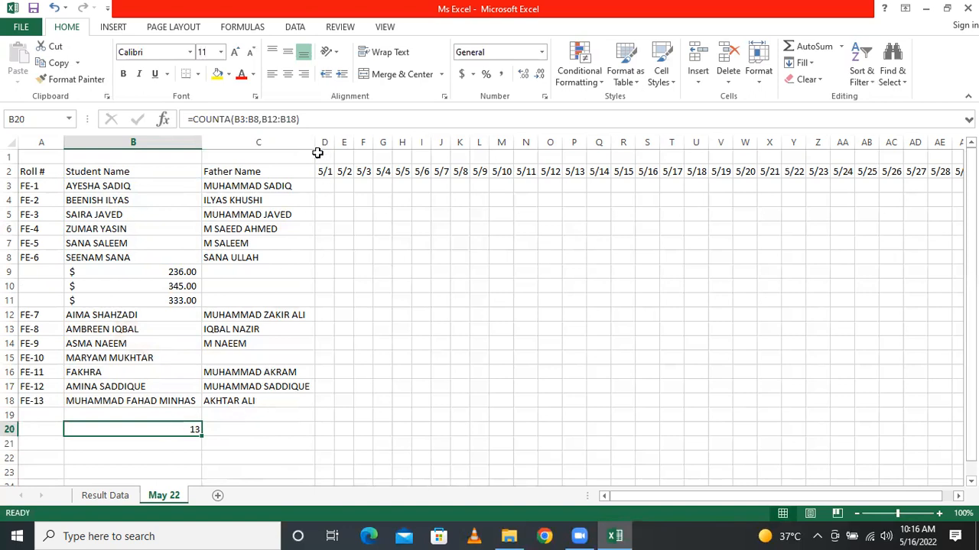
pyautogui.press('F2')
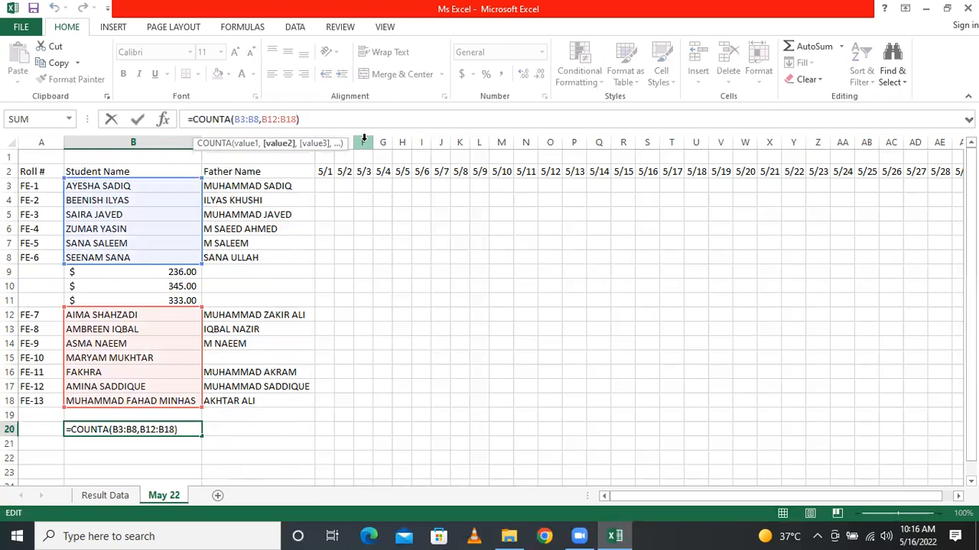
pyautogui.write(',')
pyautogui.moveTo(255, 186); pyautogui.dragTo(258, 257)
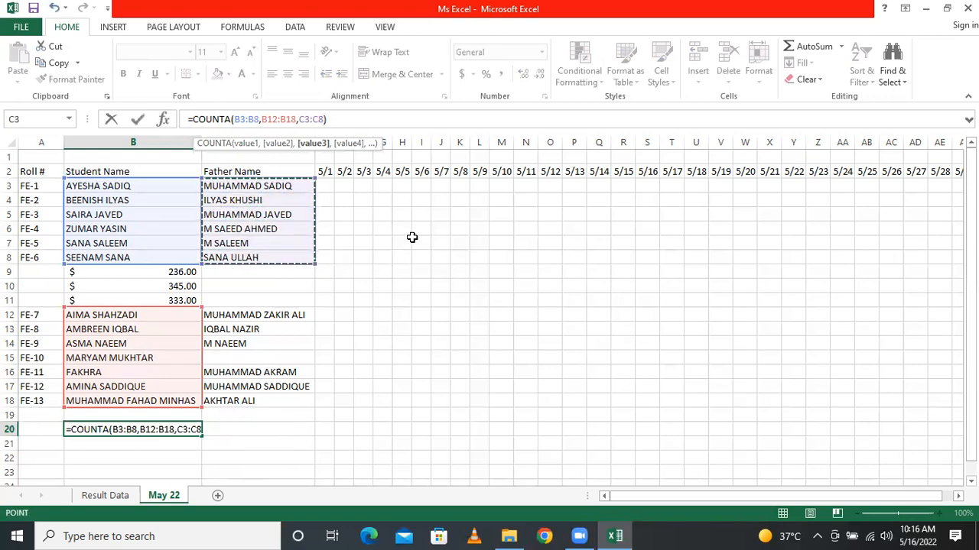
pyautogui.press('Return')
pyautogui.click(194, 429)
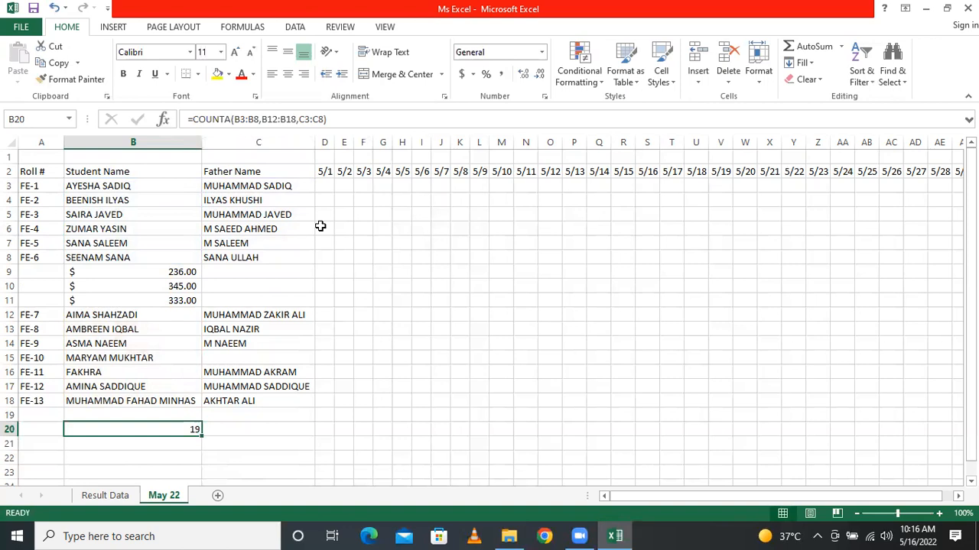
# Step: Count the empty cells in the Father Name column by entering =COUNTBLANK(C3:C18) in C20
pyautogui.click(263, 433)
pyautogui.write('=')
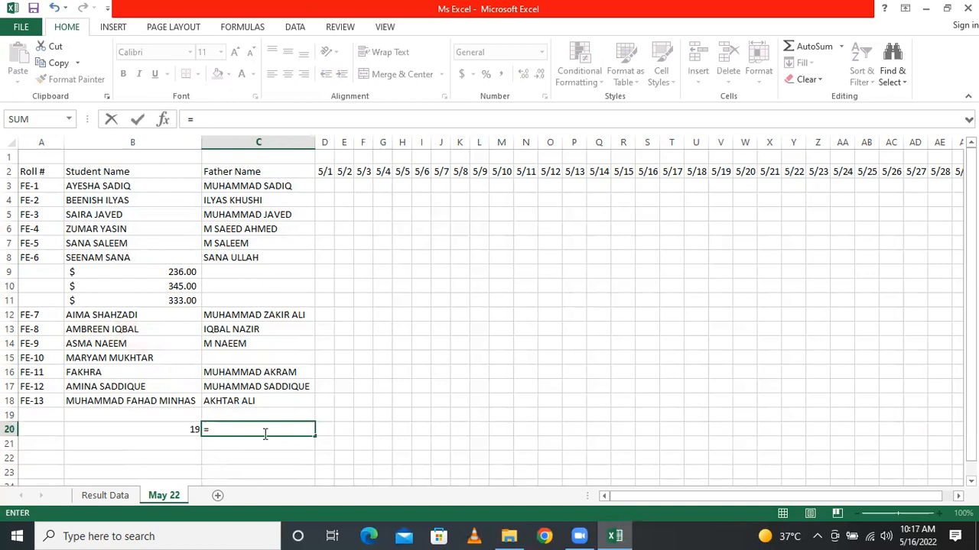
pyautogui.write('count')
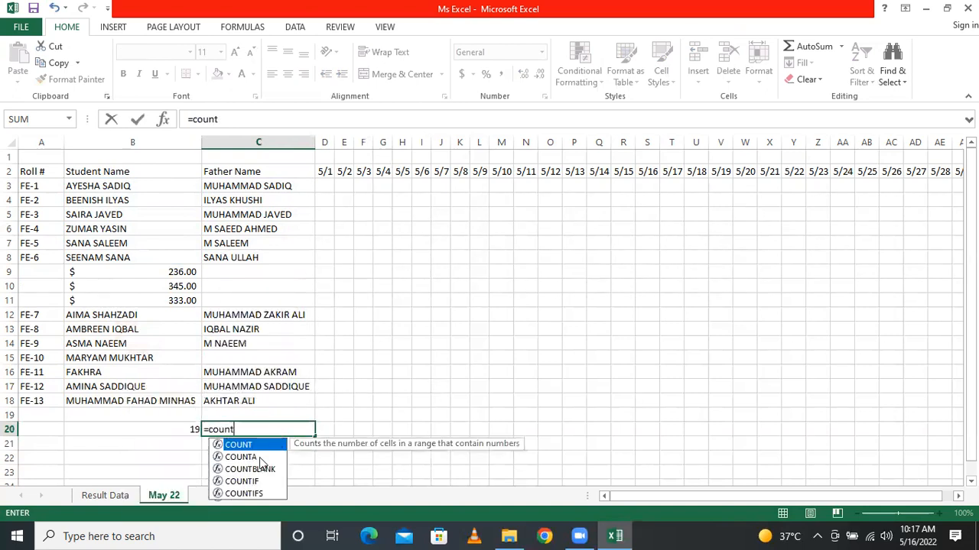
pyautogui.doubleClick(250, 469)
pyautogui.moveTo(272, 187); pyautogui.dragTo(290, 398)
pyautogui.write(')')
pyautogui.press('Return')
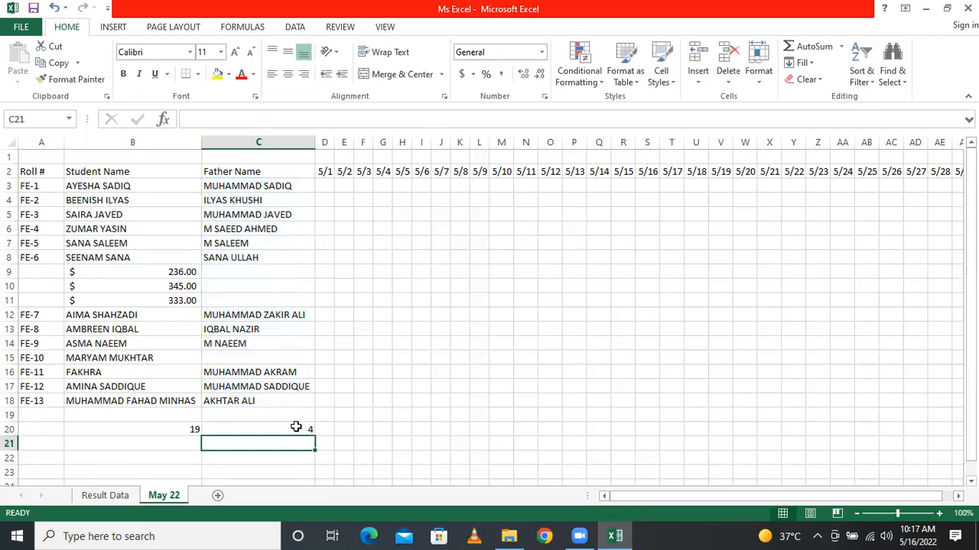
pyautogui.click(296, 427)
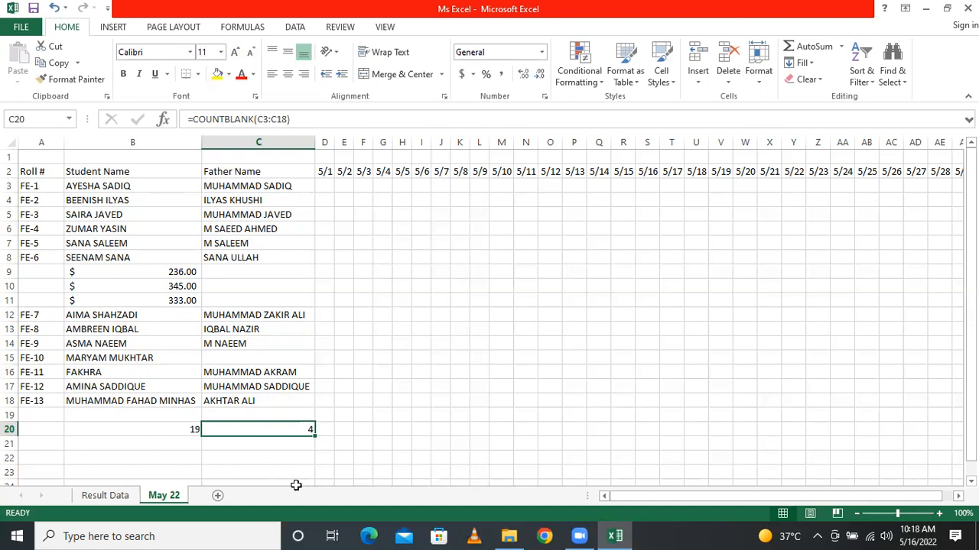
# Step: Try to count the Father Name entries by entering =COUNT(C3:C18) in C21
pyautogui.click(271, 447)
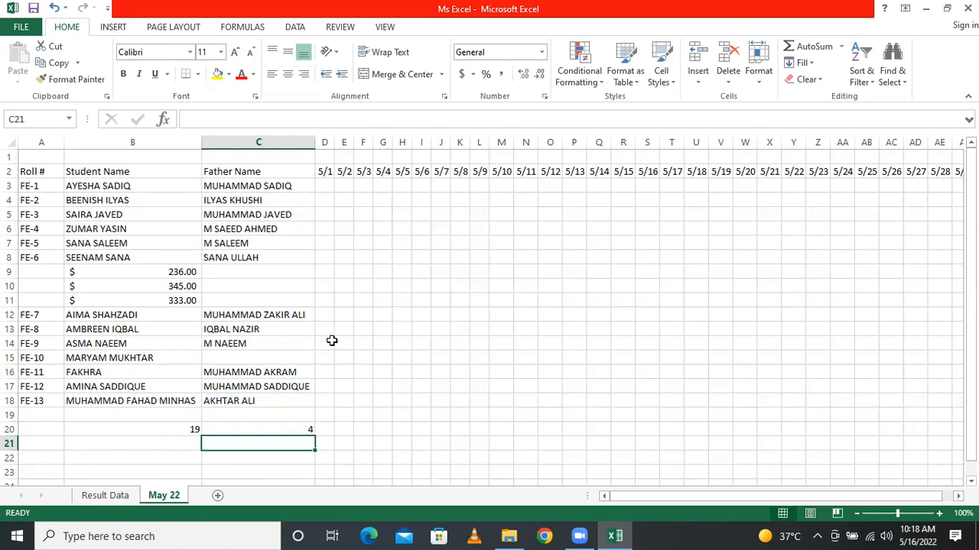
pyautogui.moveTo(270, 186); pyautogui.dragTo(279, 402)
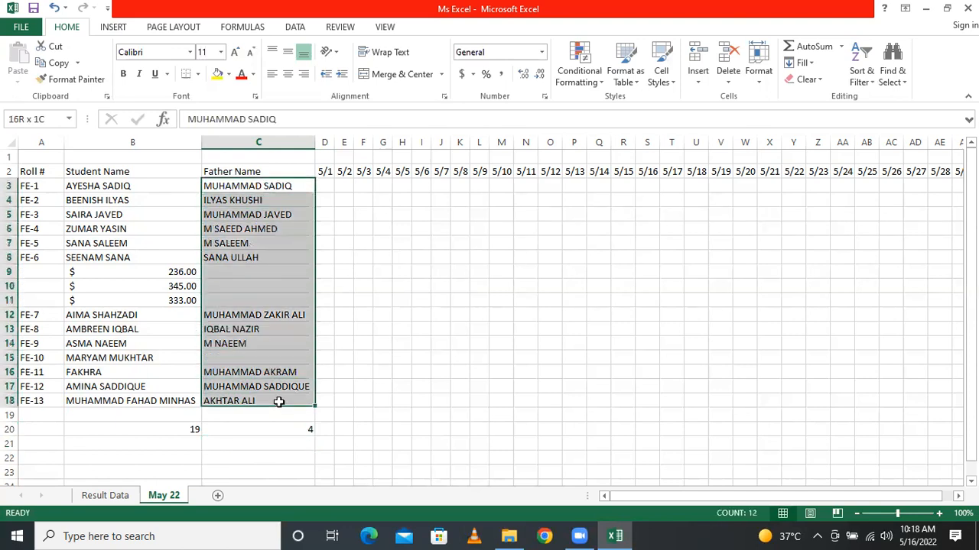
pyautogui.moveTo(126, 187); pyautogui.dragTo(216, 356)
pyautogui.moveTo(160, 190); pyautogui.dragTo(153, 396)
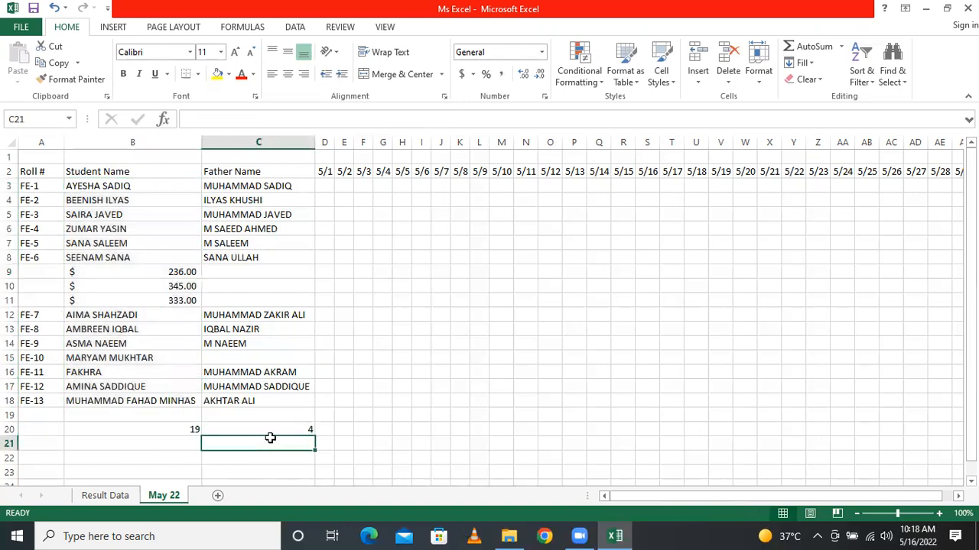
pyautogui.write('=count')
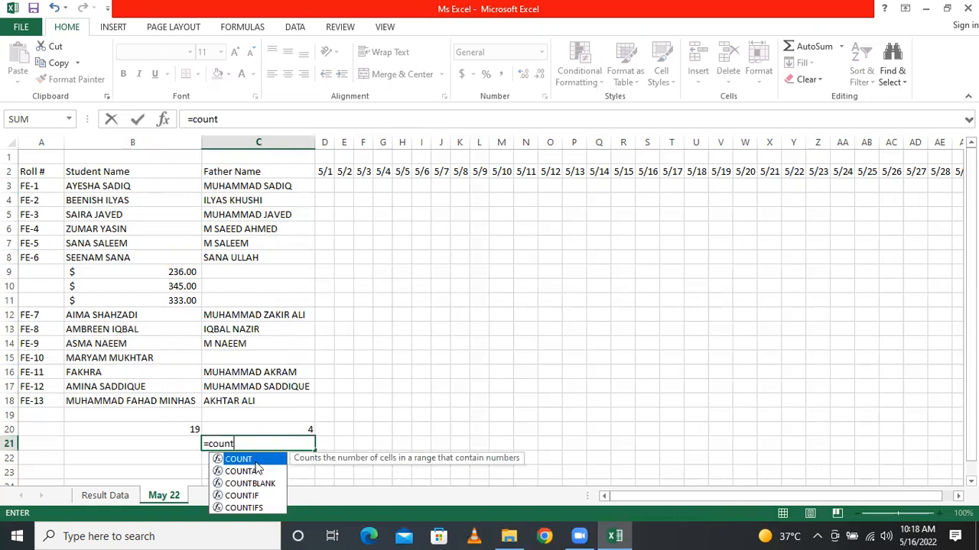
pyautogui.doubleClick(255, 463)
pyautogui.moveTo(259, 186); pyautogui.dragTo(265, 397)
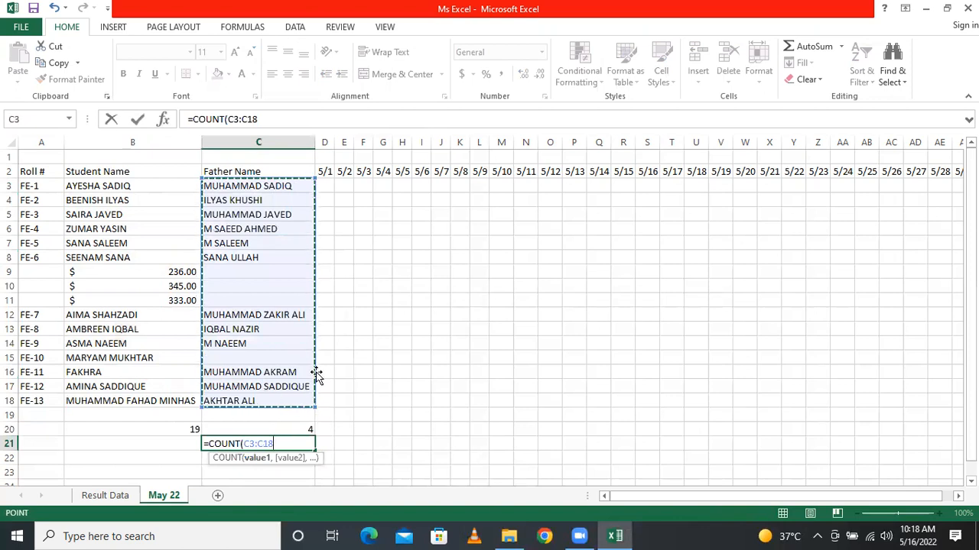
pyautogui.write(',')
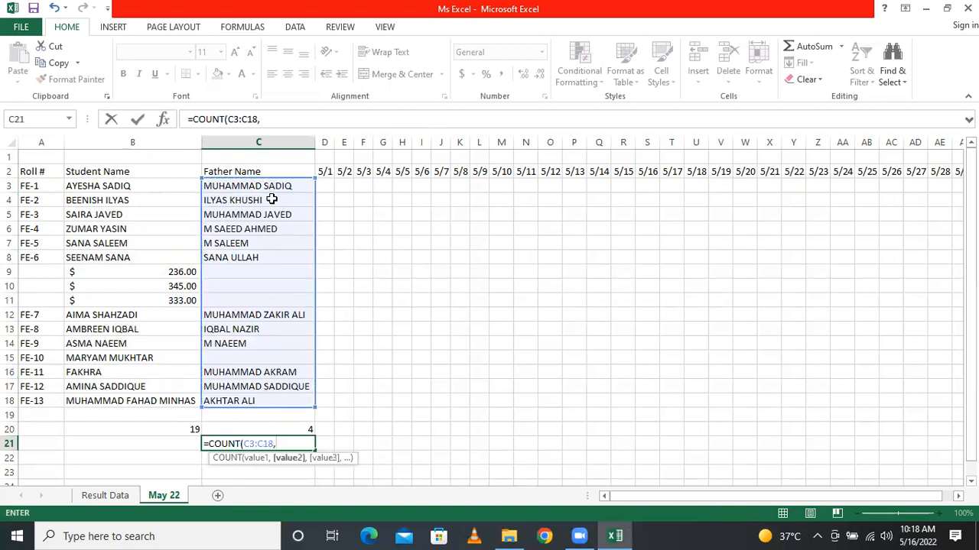
pyautogui.click(271, 186)
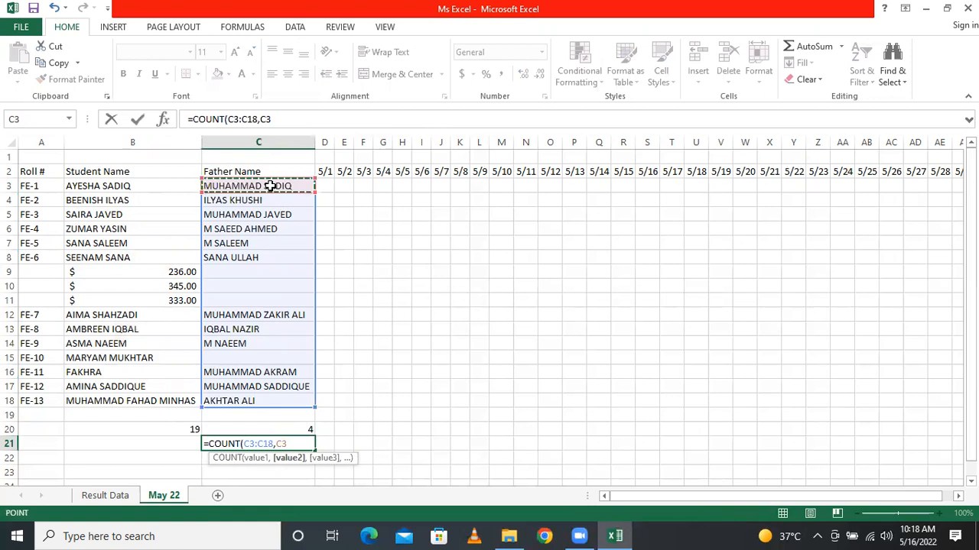
pyautogui.press('BackSpace')
pyautogui.press('BackSpace')
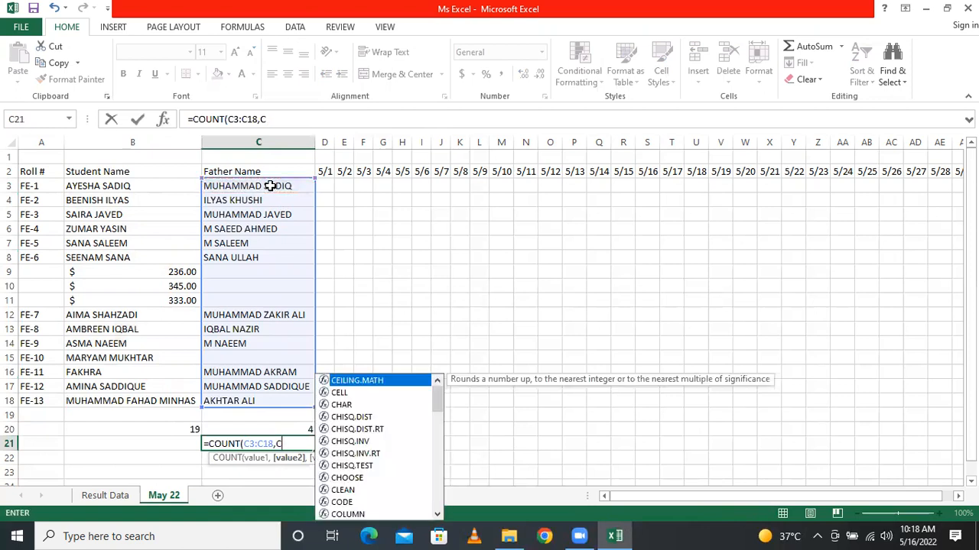
pyautogui.press('BackSpace')
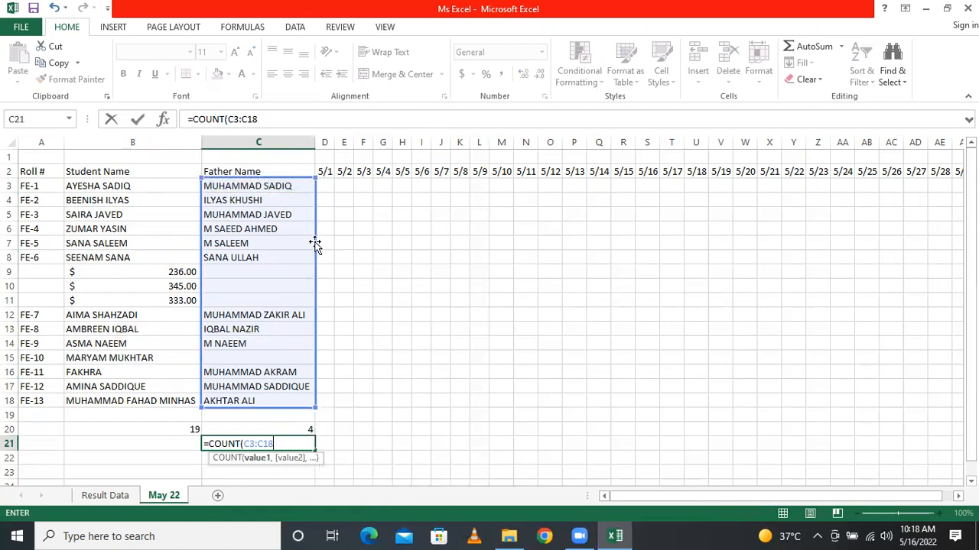
pyautogui.press('Return')
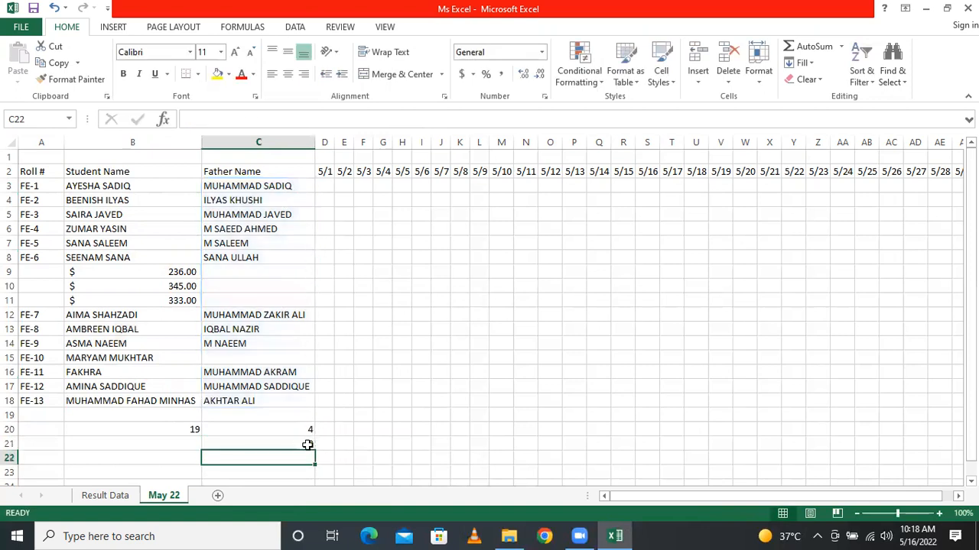
pyautogui.click(299, 447)
pyautogui.write('=')
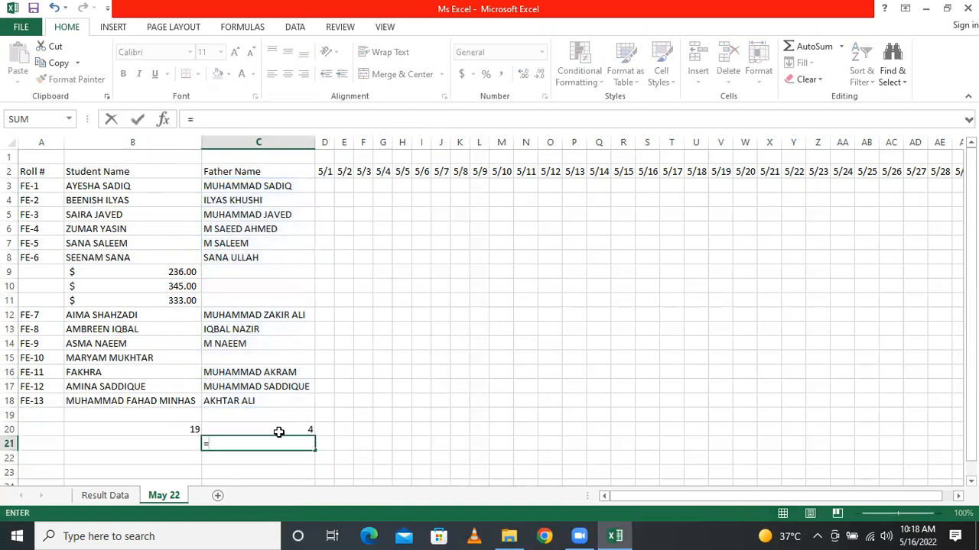
pyautogui.click(264, 458)
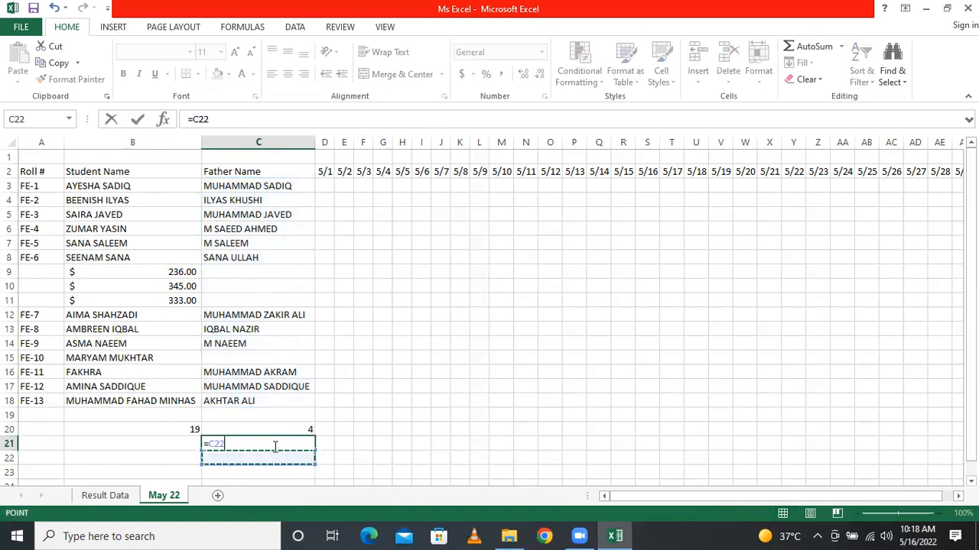
pyautogui.press('BackSpace')
pyautogui.press('BackSpace')
pyautogui.press('BackSpace')
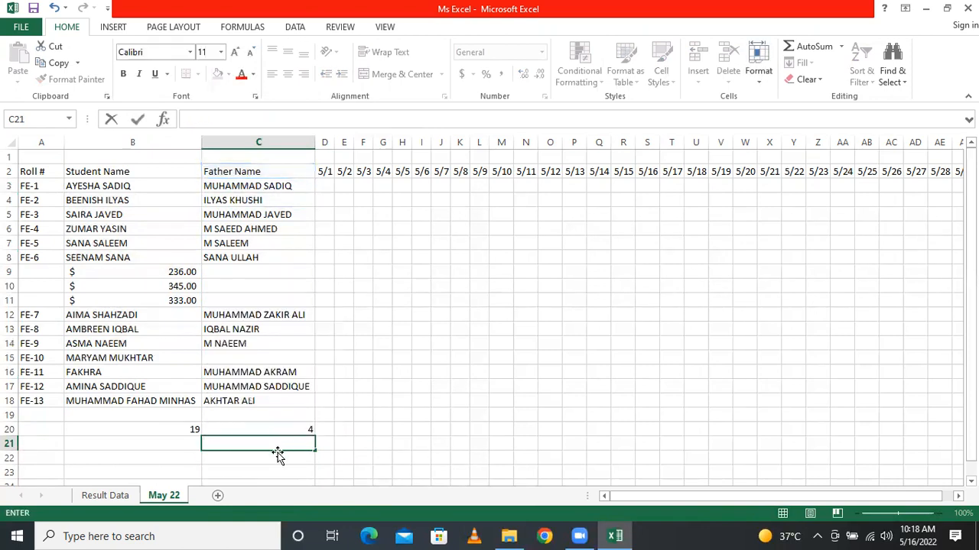
# Step: Count the non-empty Father Name cells by entering =COUNTA(C3:C18) in C21
pyautogui.write('count')
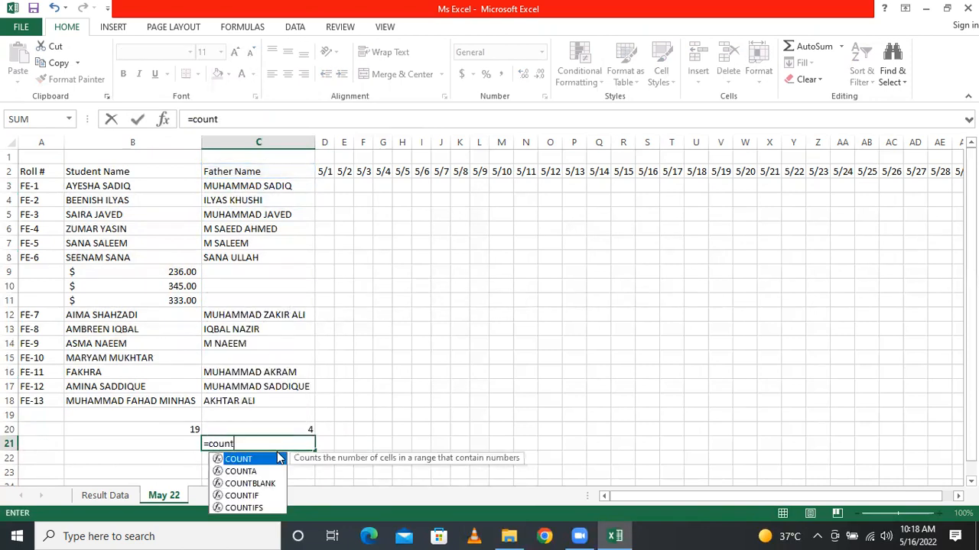
pyautogui.press('BackSpace')
pyautogui.write('a')
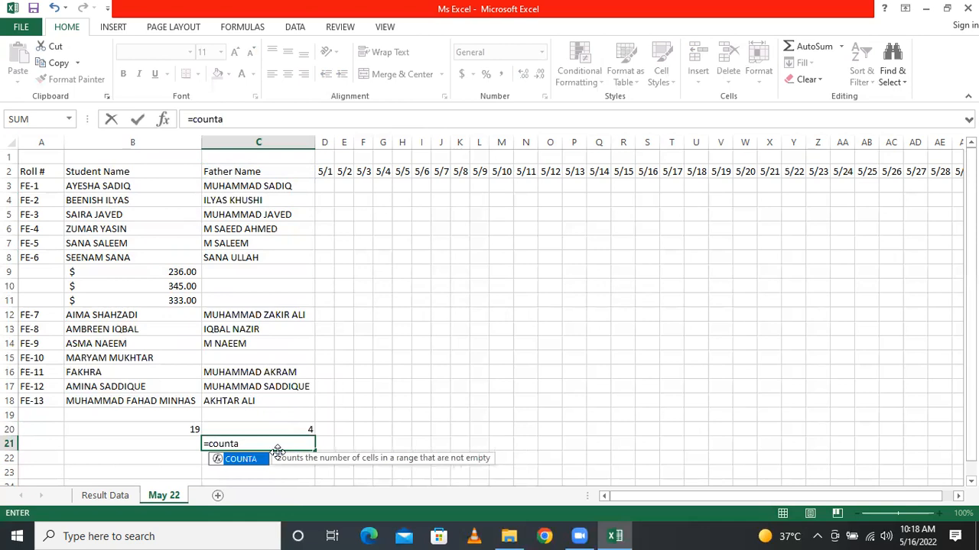
pyautogui.write('(')
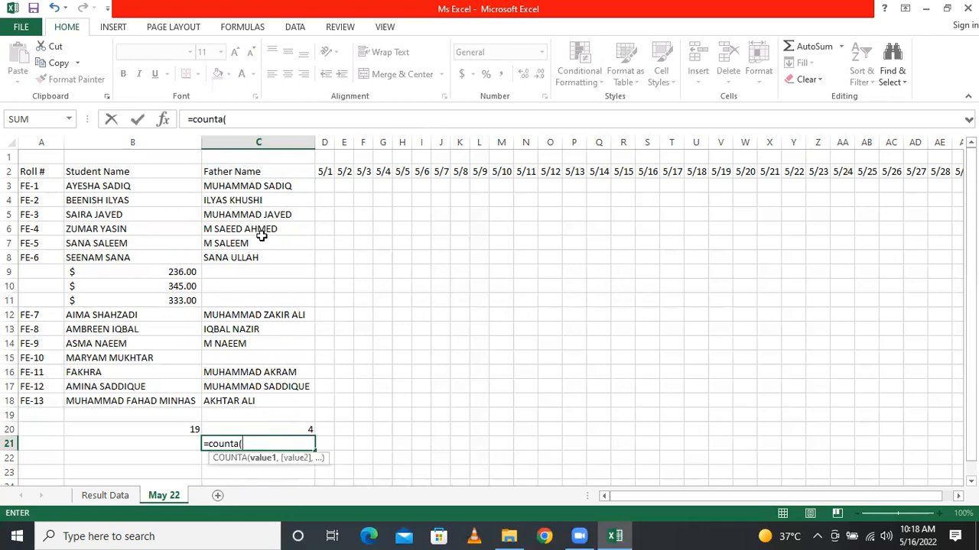
pyautogui.moveTo(264, 187); pyautogui.dragTo(280, 398)
pyautogui.write(')')
pyautogui.press('Return')
pyautogui.click(310, 446)
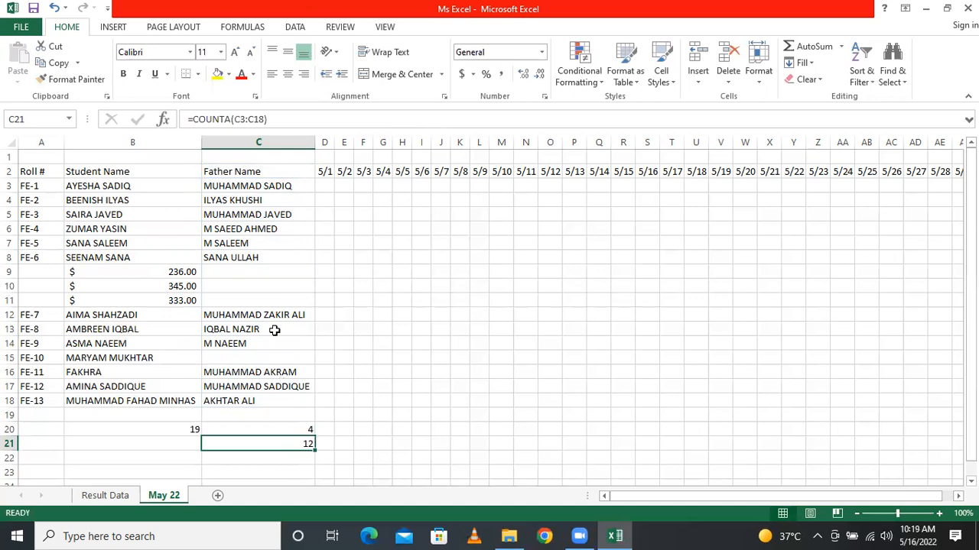
pyautogui.click(276, 186)
pyautogui.moveTo(276, 187); pyautogui.dragTo(273, 395)
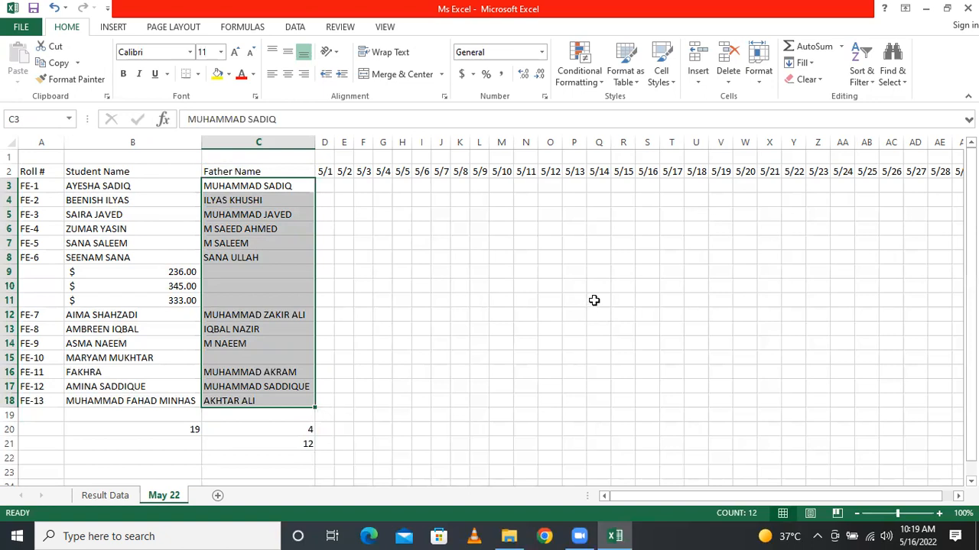
pyautogui.click(528, 258)
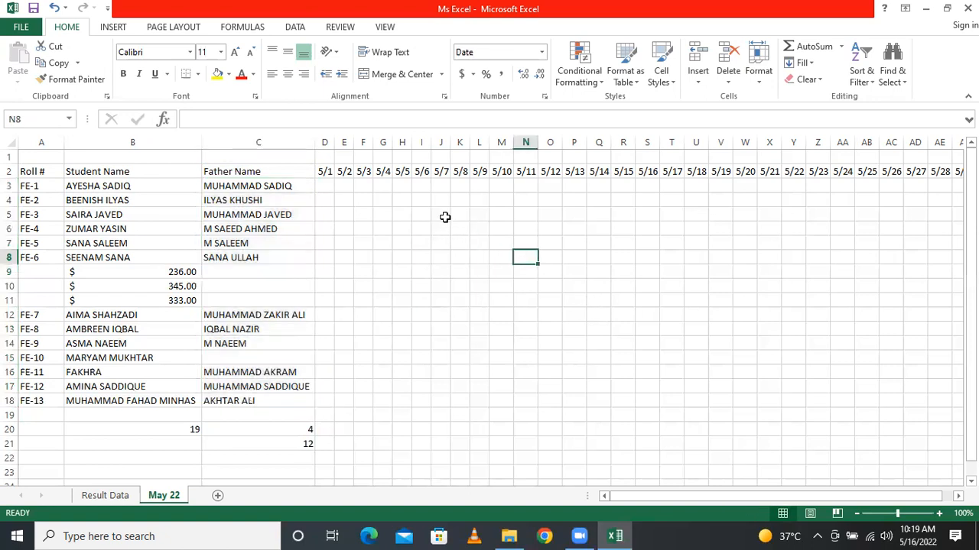
# Step: Enter the values 2 and 3 in cells J5 and K5 of the FE-3 row
pyautogui.click(442, 216)
pyautogui.write('1/2')
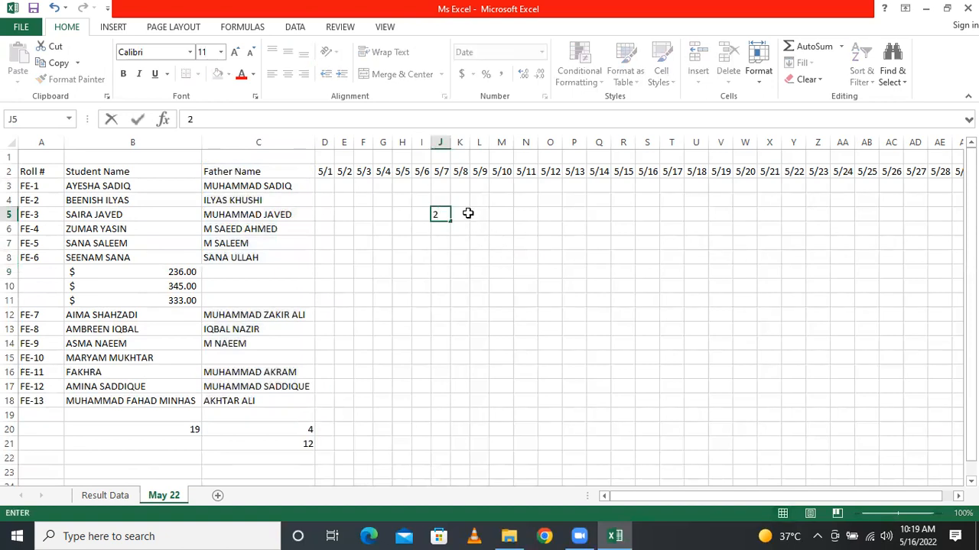
pyautogui.click(465, 214)
pyautogui.write('1/3')
pyautogui.click(482, 214)
# Step: Apply the General number format to the cell range I5:V19
pyautogui.moveTo(424, 214); pyautogui.dragTo(721, 415)
pyautogui.click(545, 97)
pyautogui.click(226, 237)
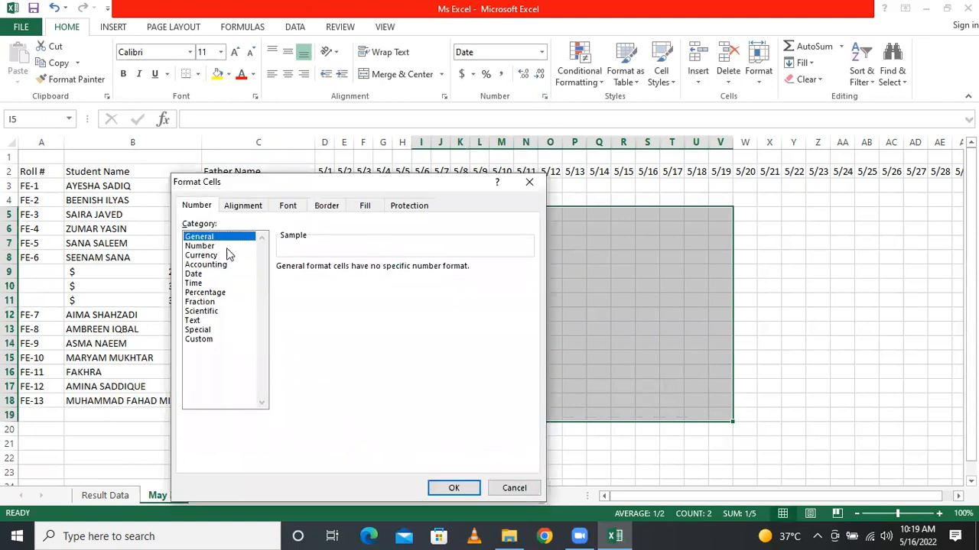
pyautogui.click(454, 488)
pyautogui.click(476, 258)
# Step: Fill cells L5 to O5 of the FE-3 row with the values 2, 3, 4 and 4
pyautogui.click(477, 214)
pyautogui.write('2')
pyautogui.click(518, 214)
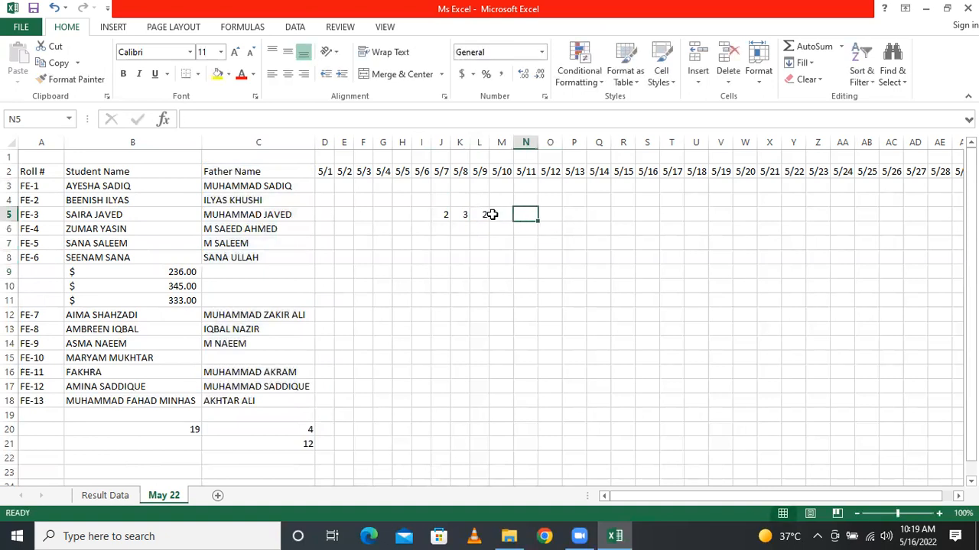
pyautogui.click(493, 214)
pyautogui.write('3')
pyautogui.click(532, 222)
pyautogui.write('4')
pyautogui.click(546, 214)
pyautogui.write('4')
pyautogui.click(570, 214)
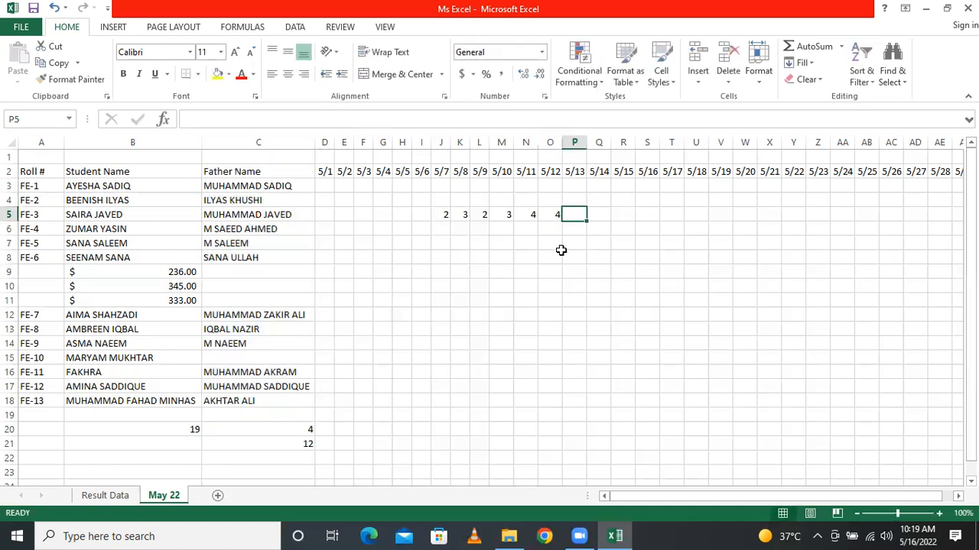
# Step: Sum the FE-3 row values J5:O5 into cell P5 with AutoSum and check the resulting formula
pyautogui.click(558, 254)
pyautogui.moveTo(438, 217); pyautogui.dragTo(575, 218)
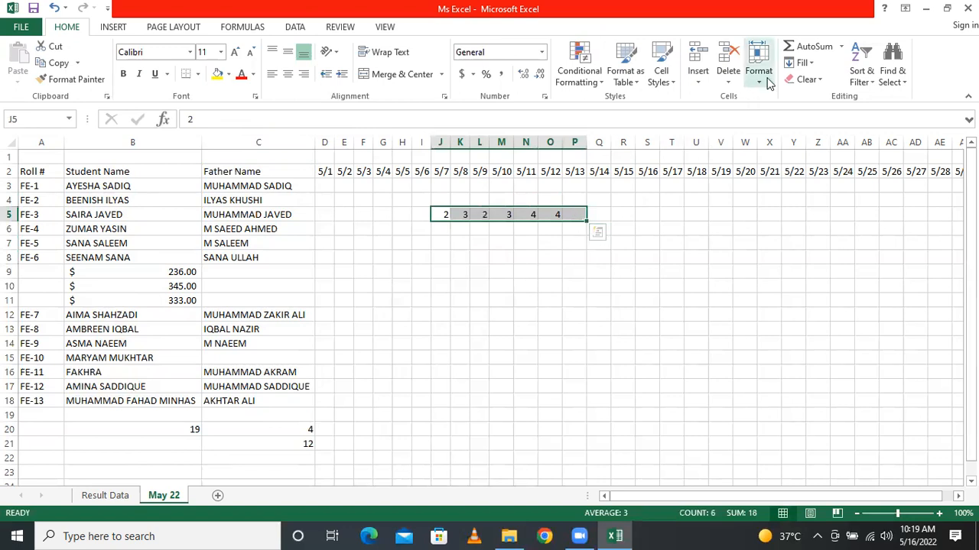
pyautogui.click(814, 46)
pyautogui.click(647, 241)
pyautogui.click(579, 216)
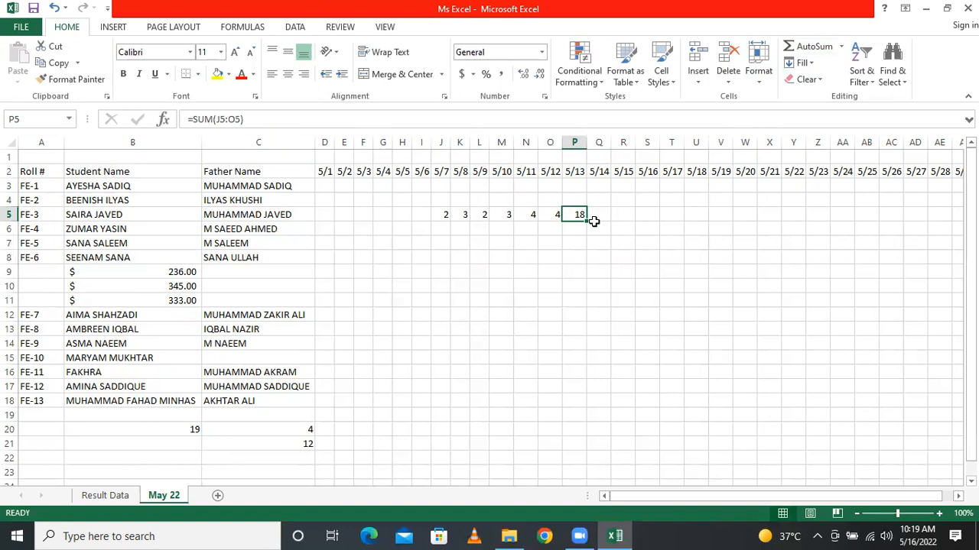
# Step: Clear the value in cell M5 and inspect how the sum in P5 responds
pyautogui.click(507, 214)
pyautogui.press('Delete')
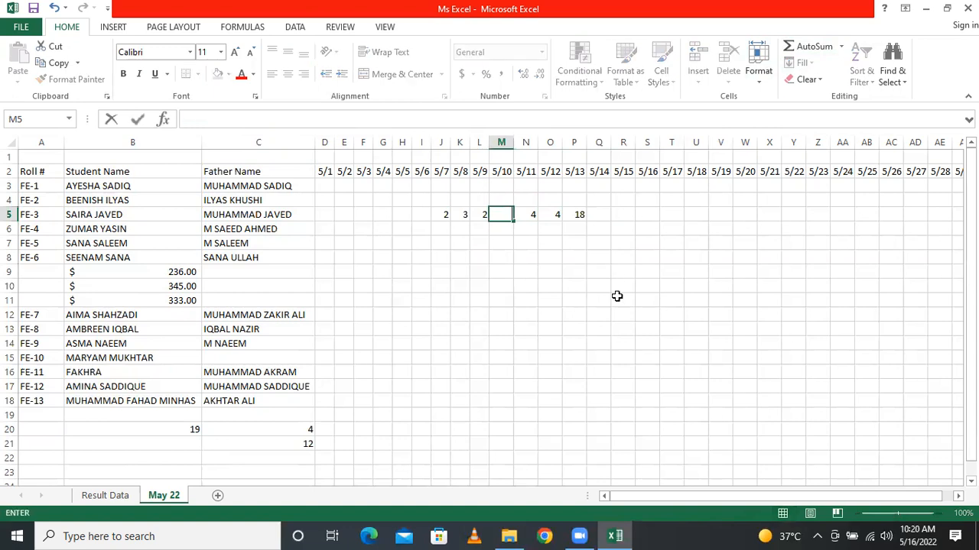
pyautogui.click(620, 300)
pyautogui.click(579, 213)
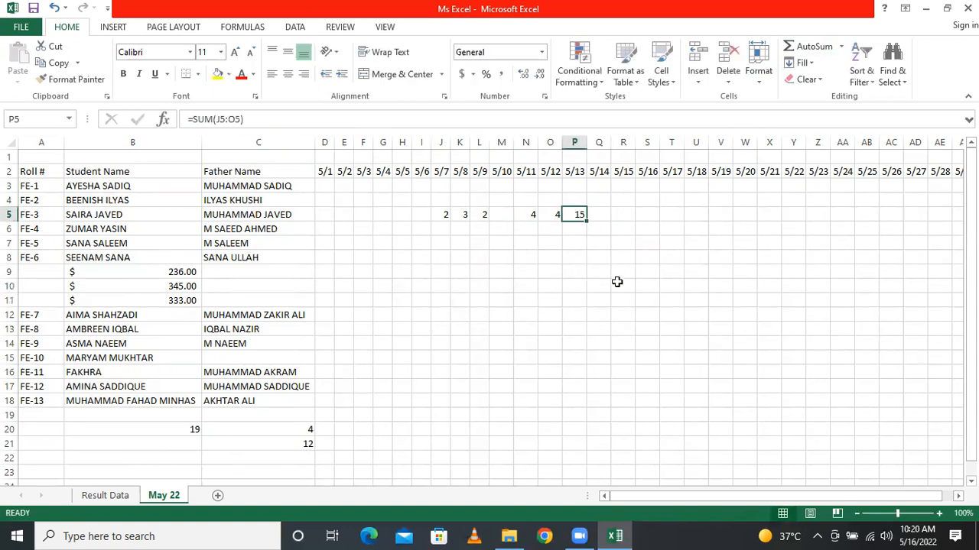
# Step: Remove the SUM formula from cell P5 of the FE-3 row
pyautogui.moveTo(441, 214); pyautogui.dragTo(572, 216)
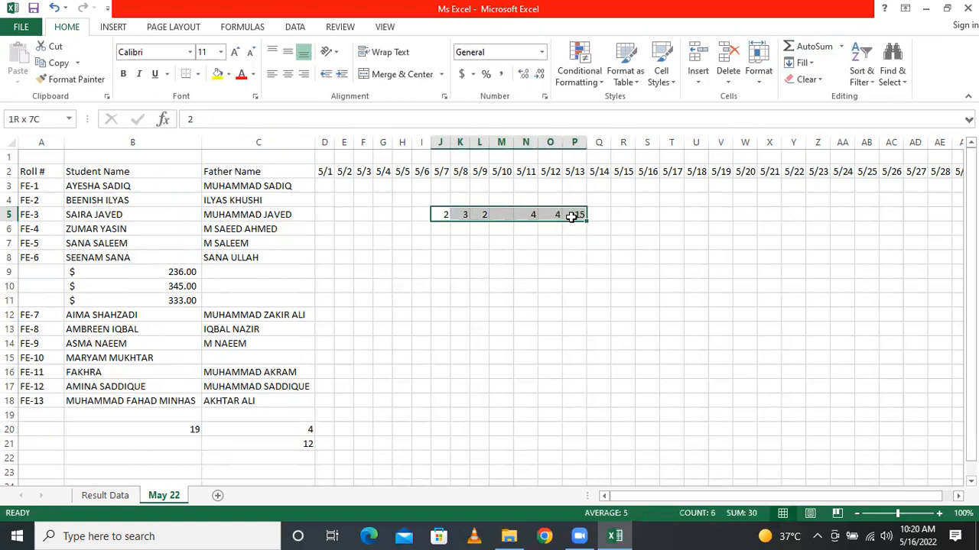
pyautogui.moveTo(572, 217); pyautogui.dragTo(579, 214)
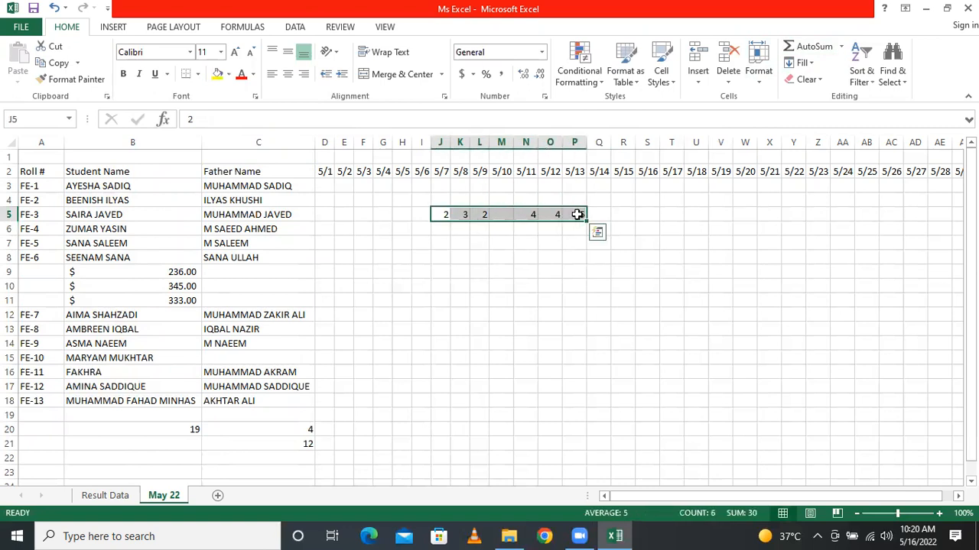
pyautogui.click(578, 214)
pyautogui.press('Delete')
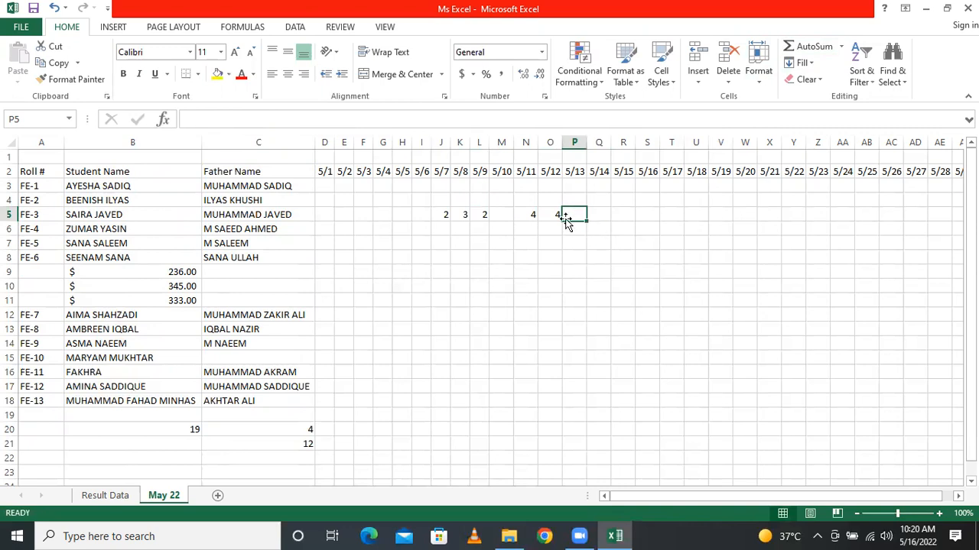
# Step: Use AutoSum on J5:P5 to total the FE-3 values again in P5, with M5 left blank
pyautogui.moveTo(443, 214); pyautogui.dragTo(462, 215)
pyautogui.moveTo(524, 214); pyautogui.dragTo(572, 214)
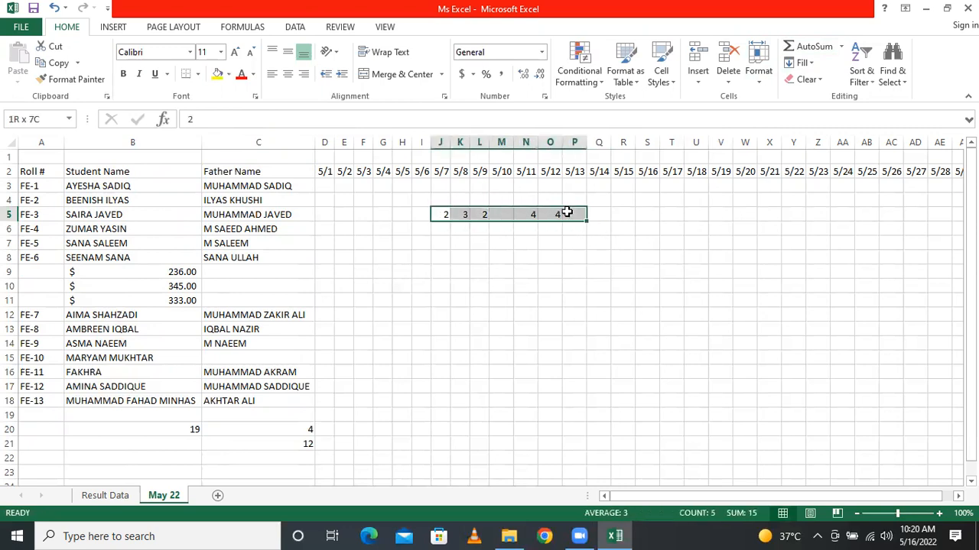
pyautogui.click(796, 46)
pyautogui.click(652, 213)
pyautogui.click(579, 214)
pyautogui.click(503, 218)
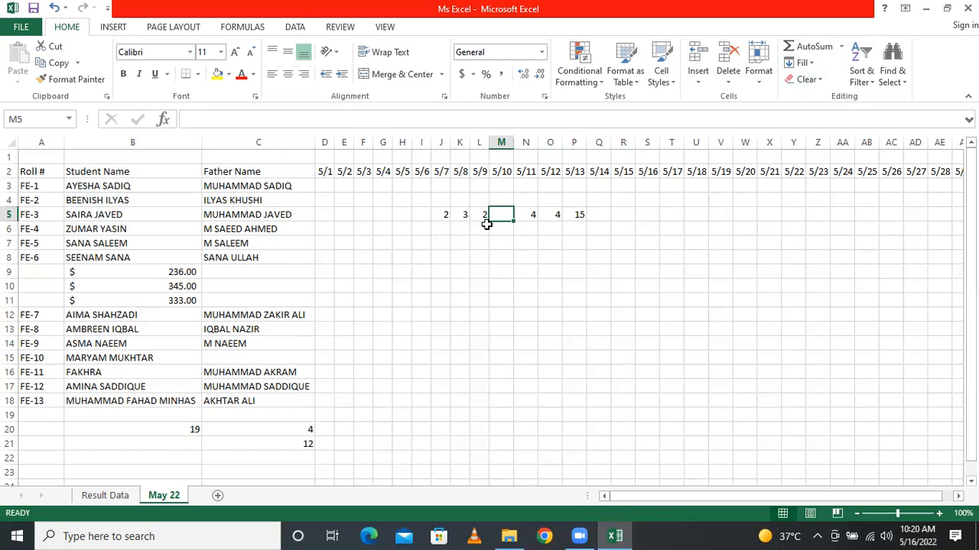
# Step: Clear all sample numbers and the total from the FE-3 row of the May 22 sheet
pyautogui.moveTo(445, 215); pyautogui.dragTo(596, 237)
pyautogui.press('BackSpace')
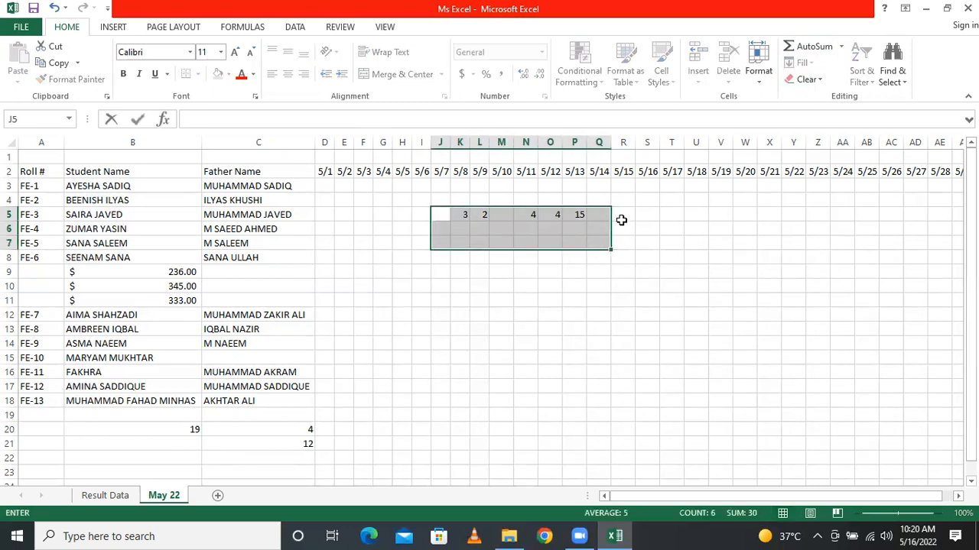
pyautogui.click(593, 274)
pyautogui.moveTo(463, 214); pyautogui.dragTo(573, 218)
pyautogui.click(462, 304)
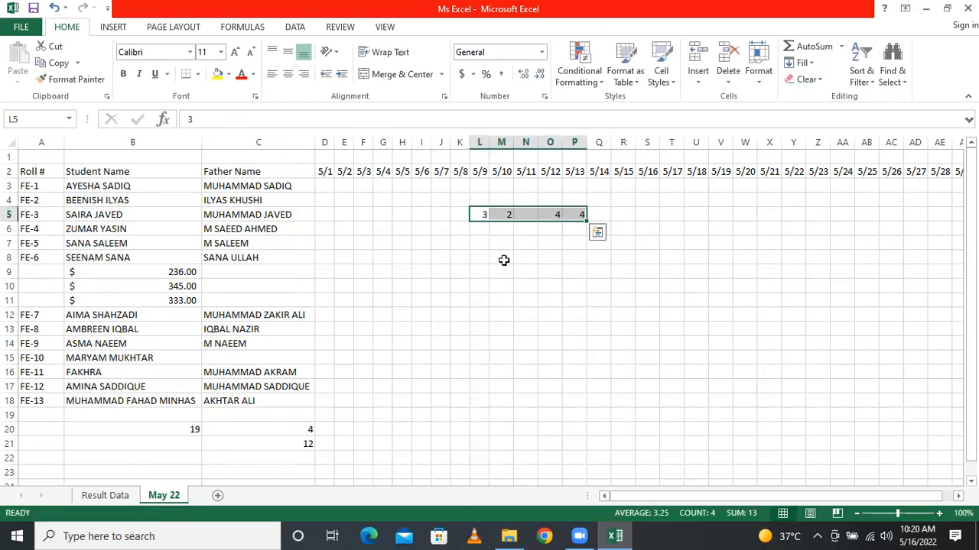
pyautogui.press('Delete')
pyautogui.click(507, 286)
# Step: On the Result Data sheet, average the Percentage values N3:N15 into N16 with the AutoSum Average function
pyautogui.click(116, 497)
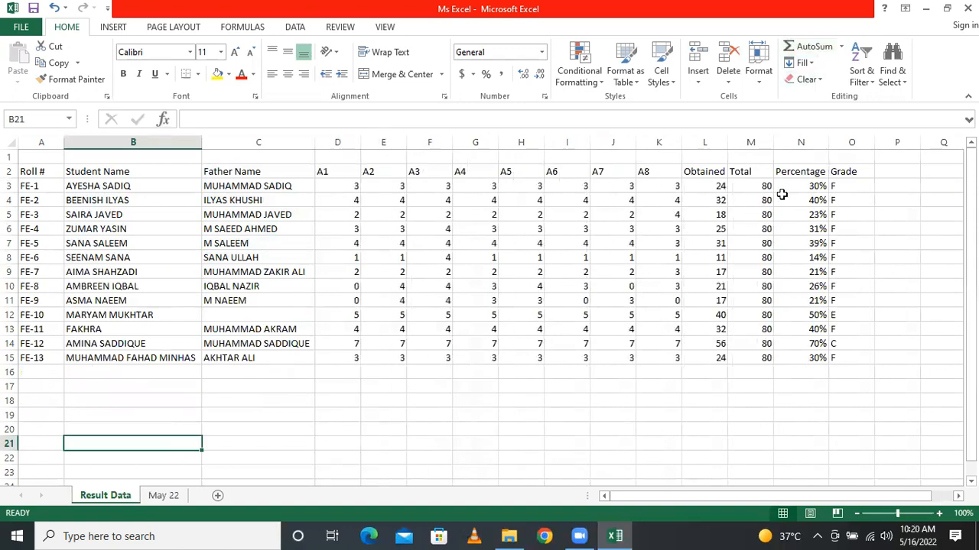
pyautogui.moveTo(694, 184); pyautogui.dragTo(714, 372)
pyautogui.moveTo(813, 186); pyautogui.dragTo(813, 373)
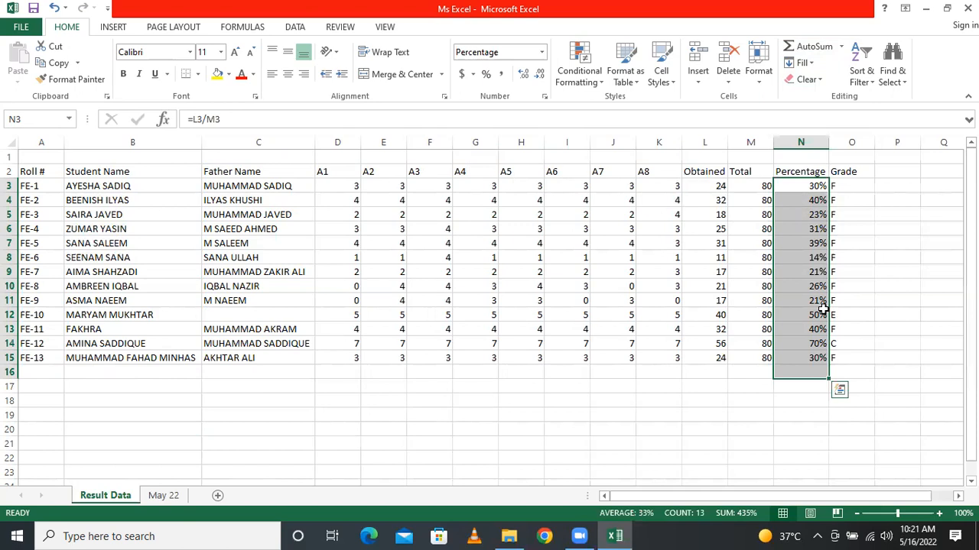
pyautogui.click(841, 47)
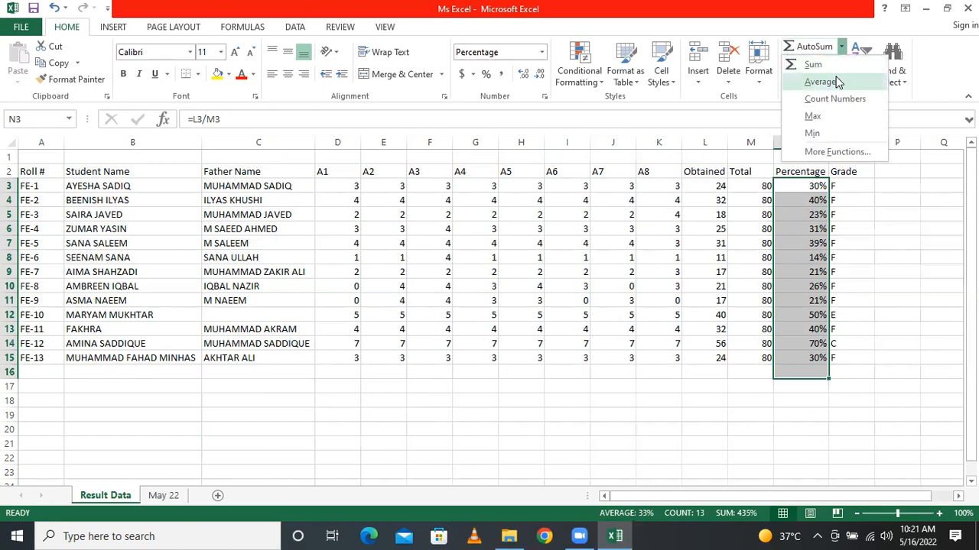
pyautogui.click(836, 82)
pyautogui.click(812, 373)
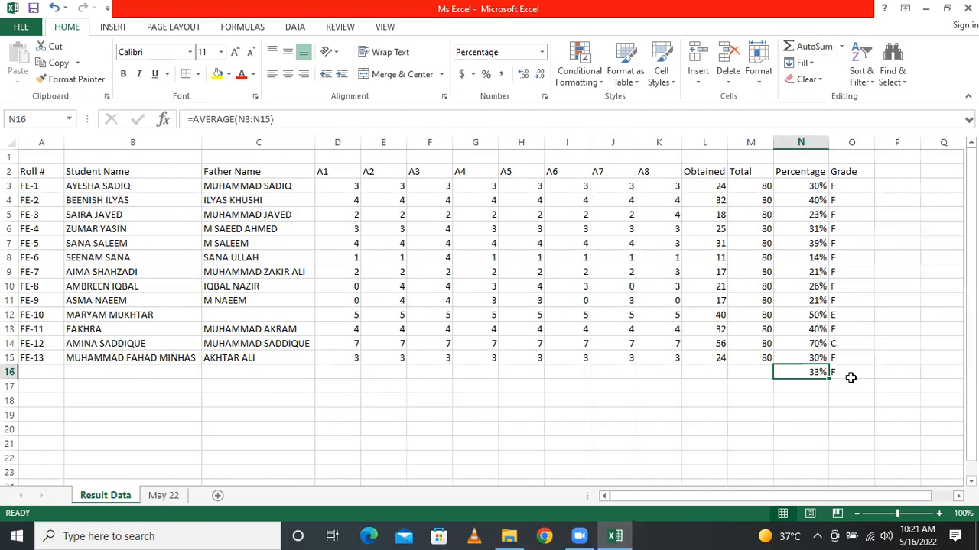
# Step: Highlight Grade cells O3:O15 equal to f with Light Red Fill with Dark Red Text using conditional formatting
pyautogui.moveTo(853, 186); pyautogui.dragTo(850, 358)
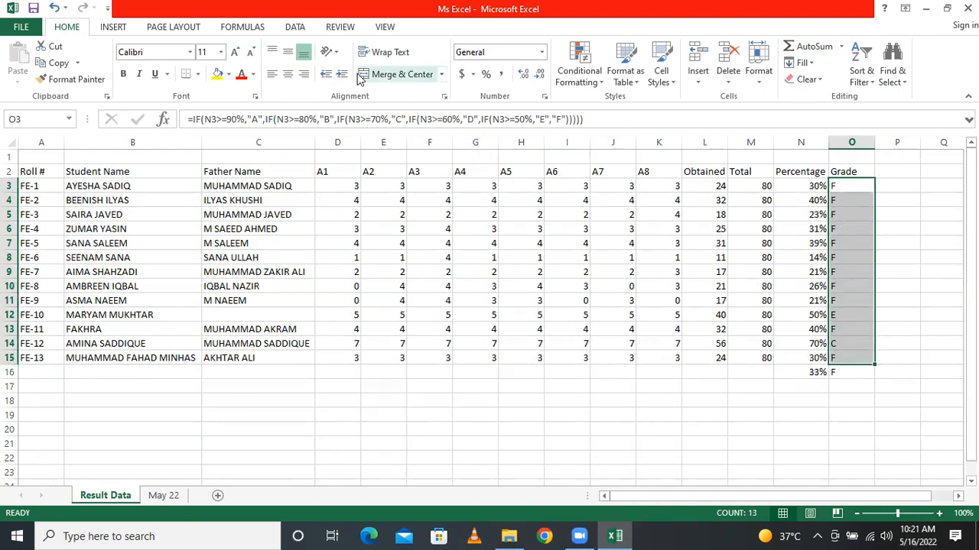
pyautogui.click(579, 72)
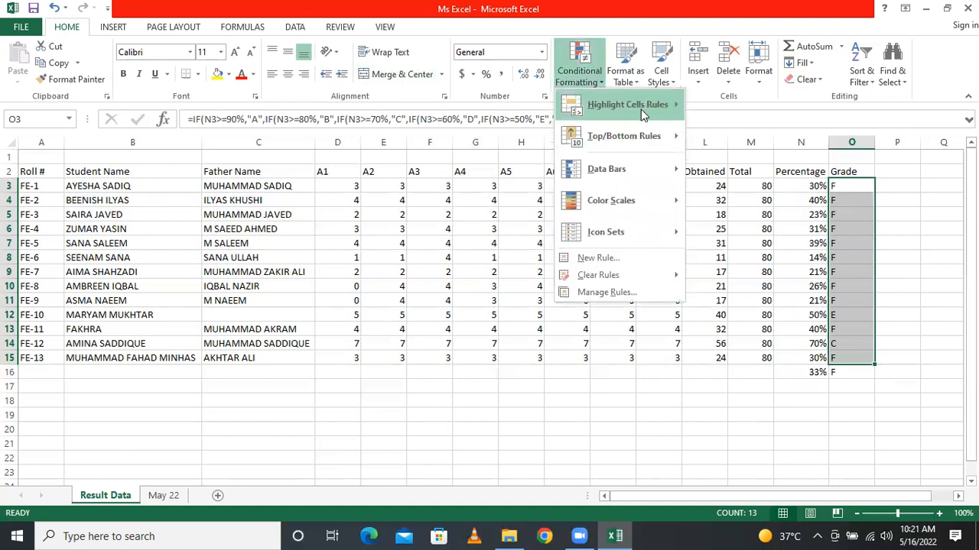
pyautogui.moveTo(641, 109)
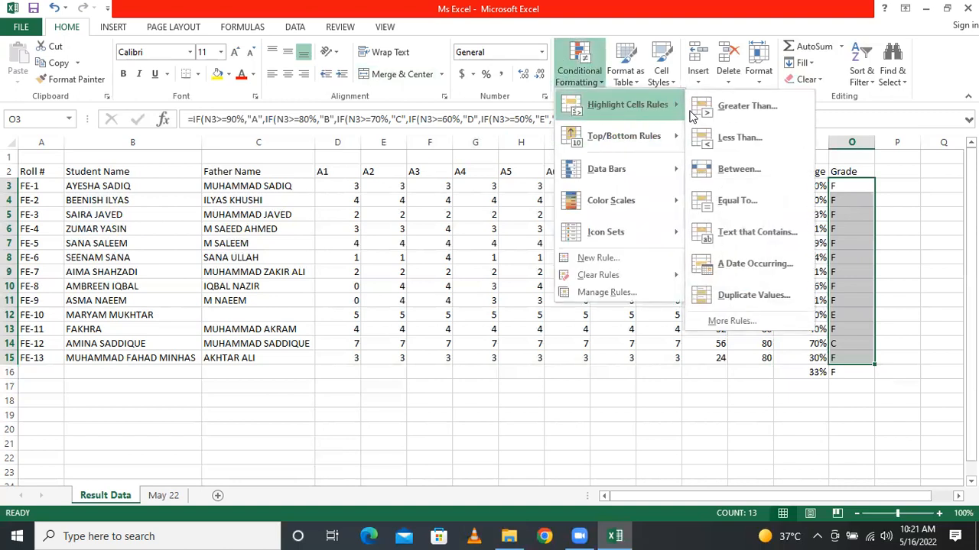
pyautogui.click(759, 207)
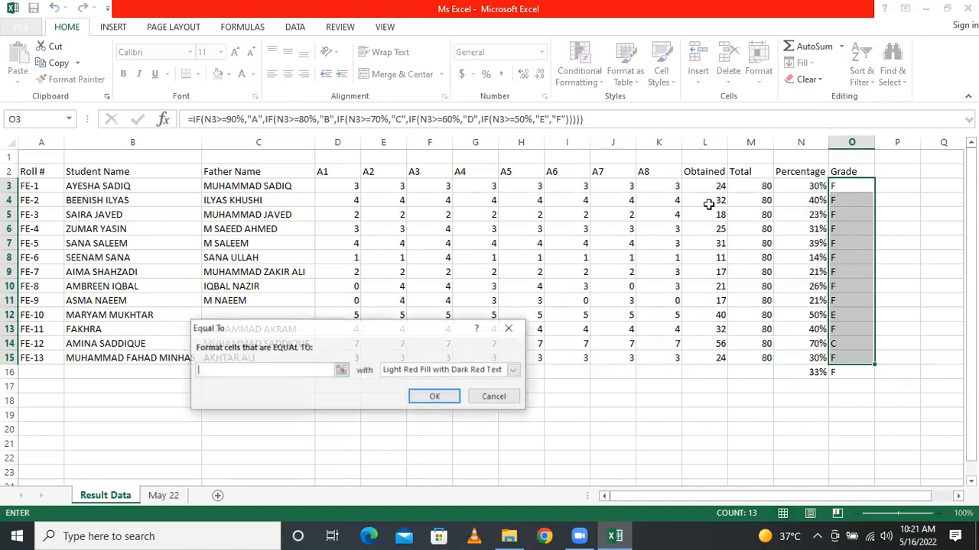
pyautogui.write('f')
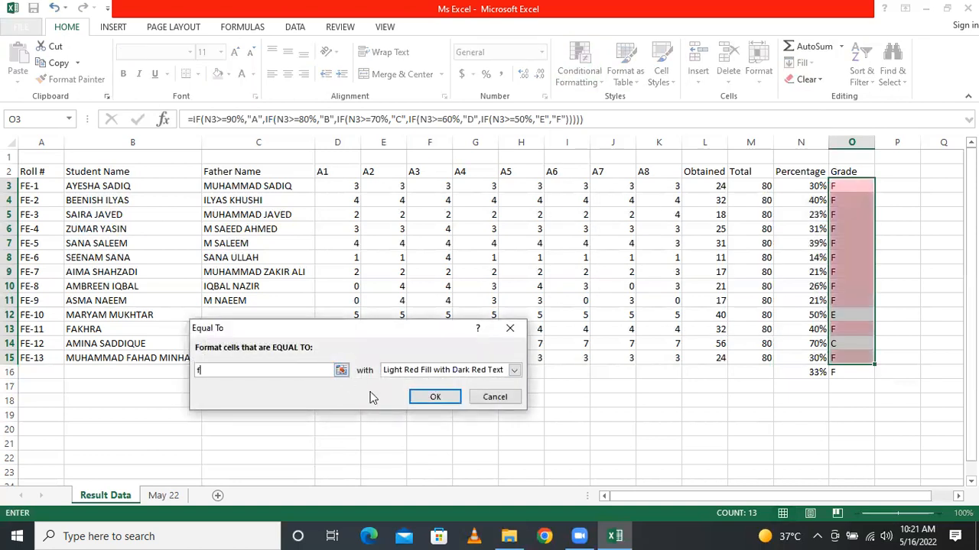
pyautogui.click(436, 397)
pyautogui.click(805, 399)
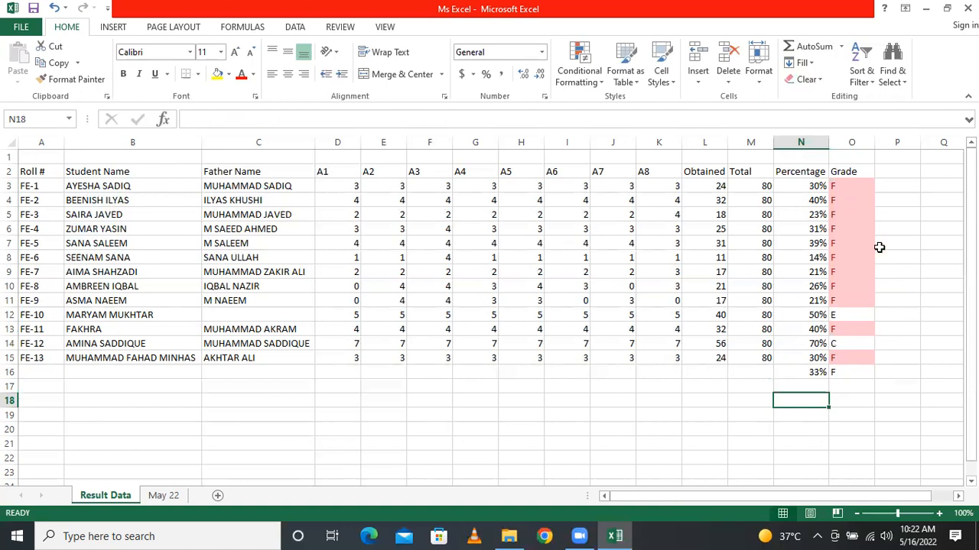
# Step: Clear the average and its grade from cells N16:P16
pyautogui.moveTo(808, 372); pyautogui.dragTo(874, 382)
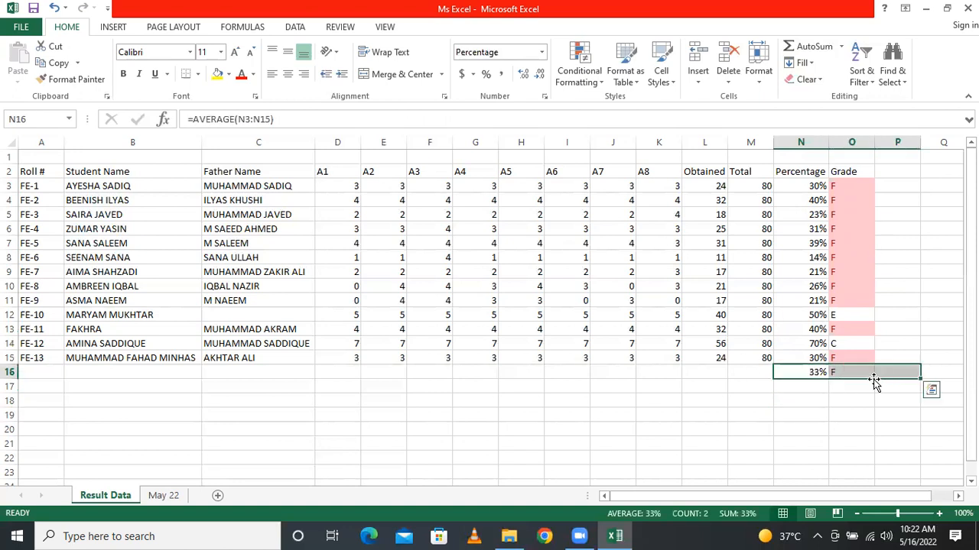
pyautogui.press('Delete')
pyautogui.click(802, 386)
# Step: Enter the formula =AVERAGE(N3:N15) manually in N16 under the Percentage column
pyautogui.click(817, 372)
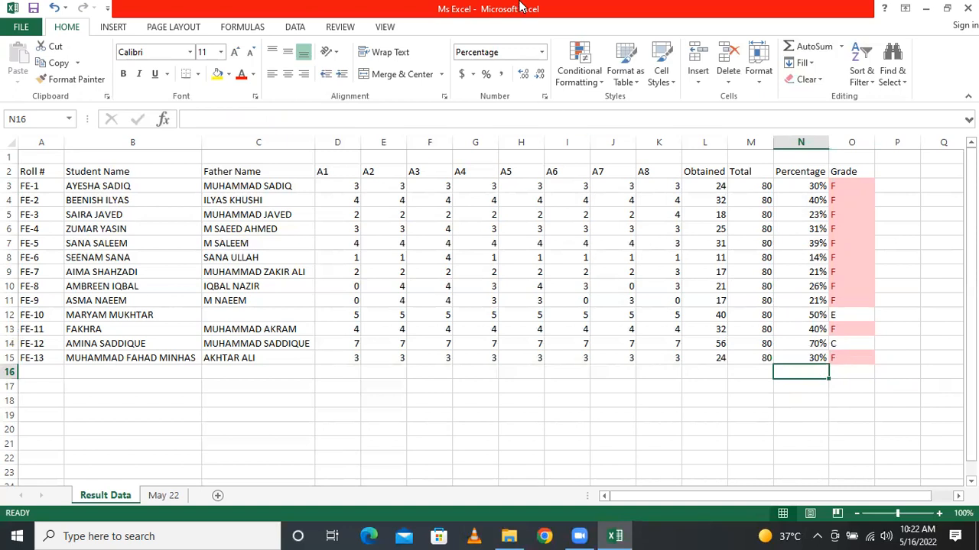
pyautogui.write('=')
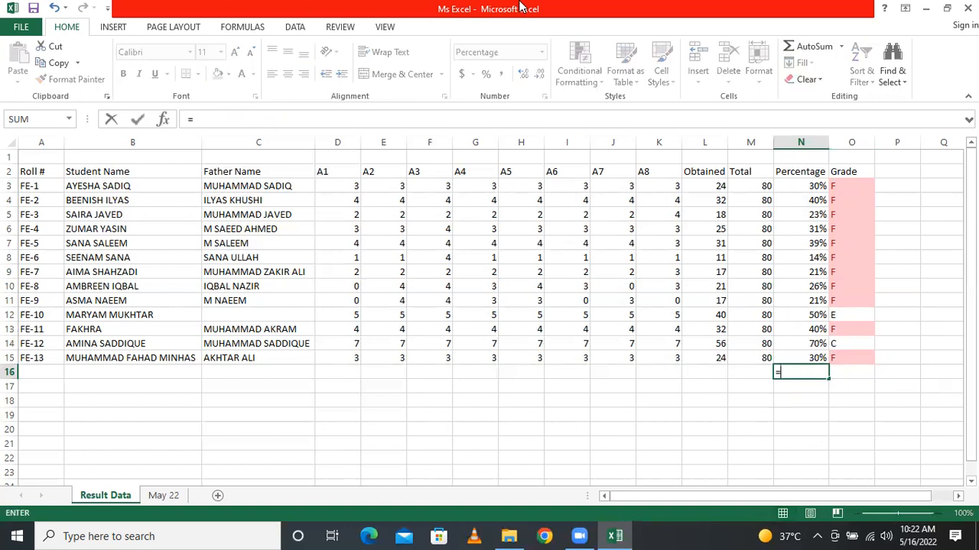
pyautogui.write('aver')
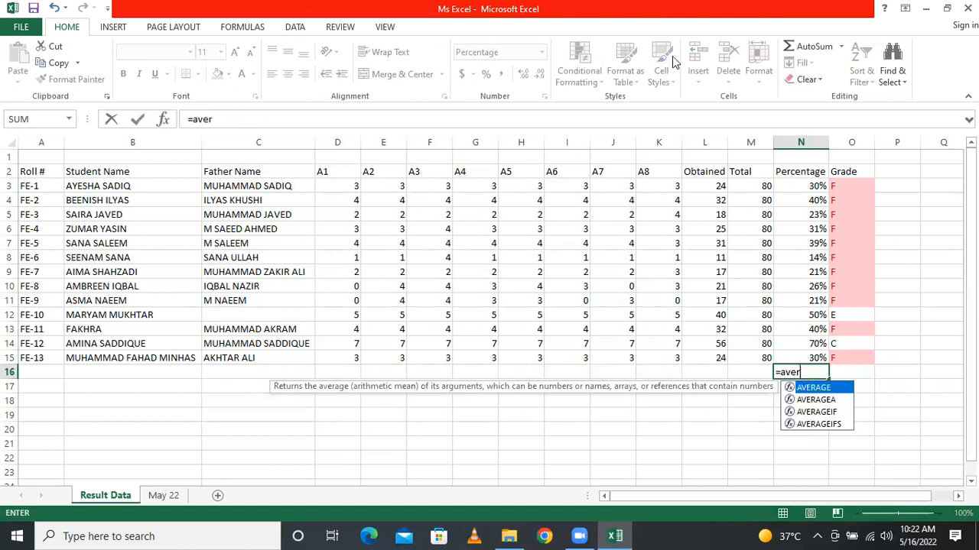
pyautogui.doubleClick(815, 388)
pyautogui.moveTo(813, 188); pyautogui.dragTo(815, 358)
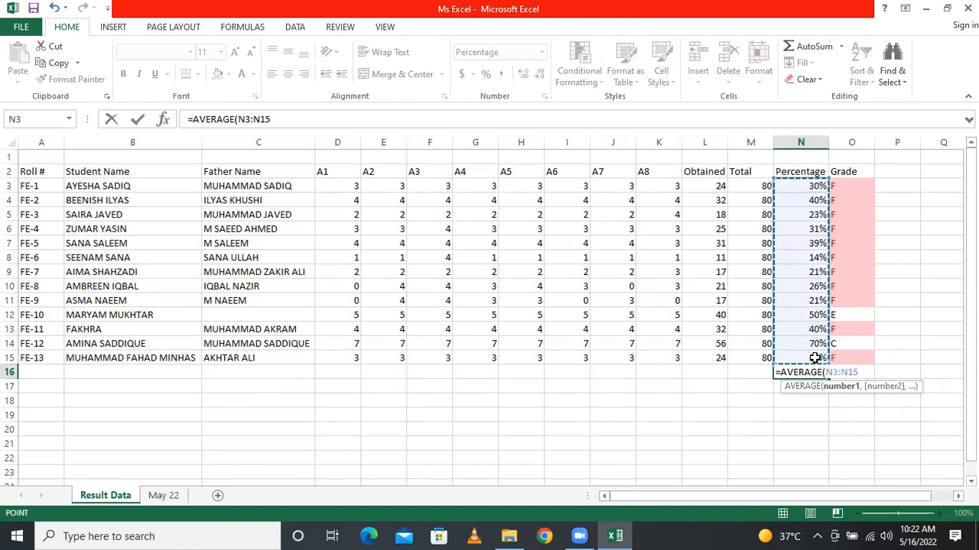
pyautogui.press('Return')
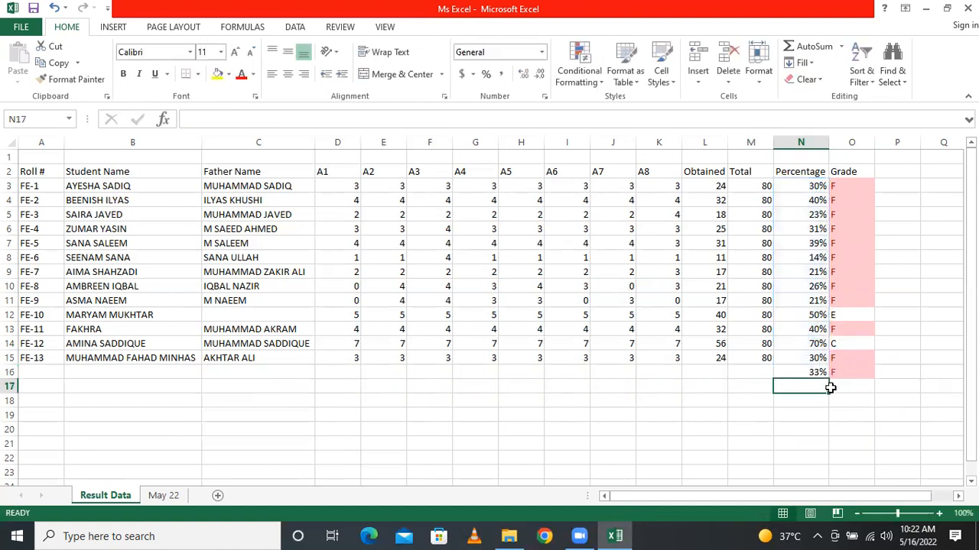
pyautogui.click(812, 371)
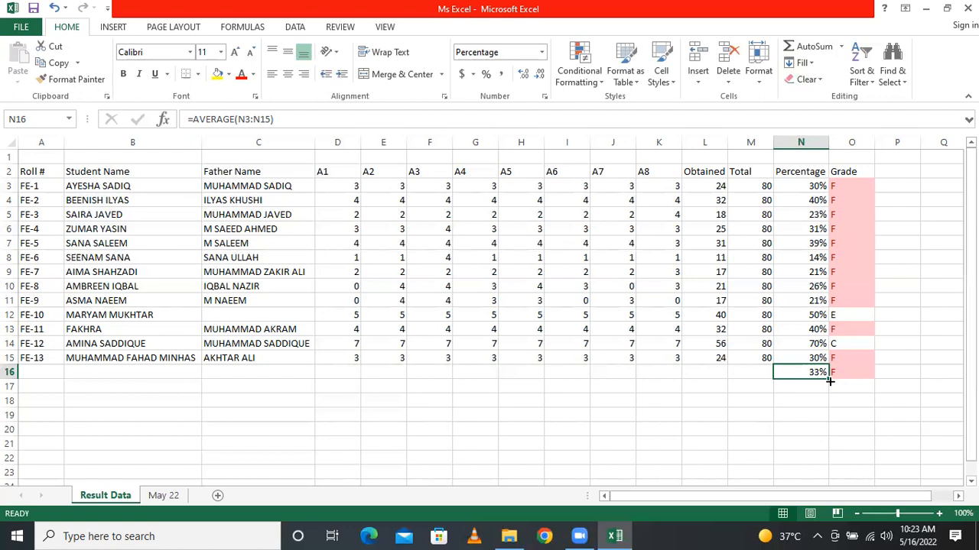
# Step: Delete the manually entered average and its grade from cells N16:O16
pyautogui.moveTo(805, 371); pyautogui.dragTo(857, 372)
pyautogui.press('Delete')
pyautogui.click(834, 380)
pyautogui.click(825, 373)
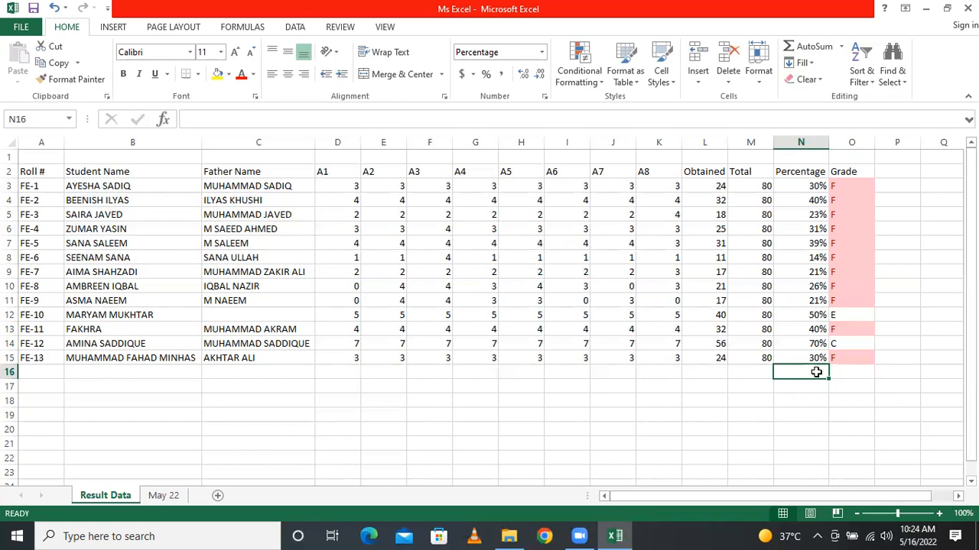
# Step: Find the highest Percentage value of N3:N15 in N16 with the AutoSum Max function
pyautogui.moveTo(809, 186); pyautogui.dragTo(818, 376)
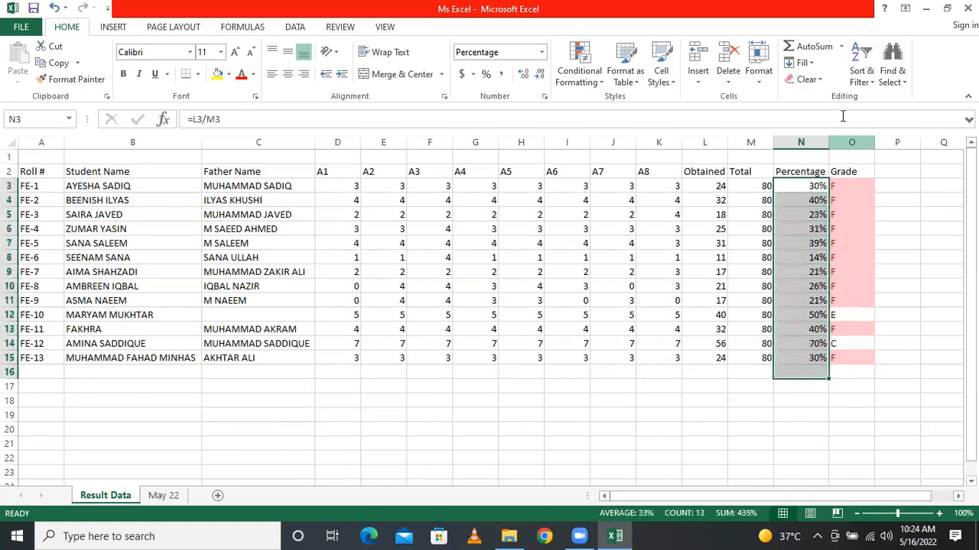
pyautogui.click(841, 48)
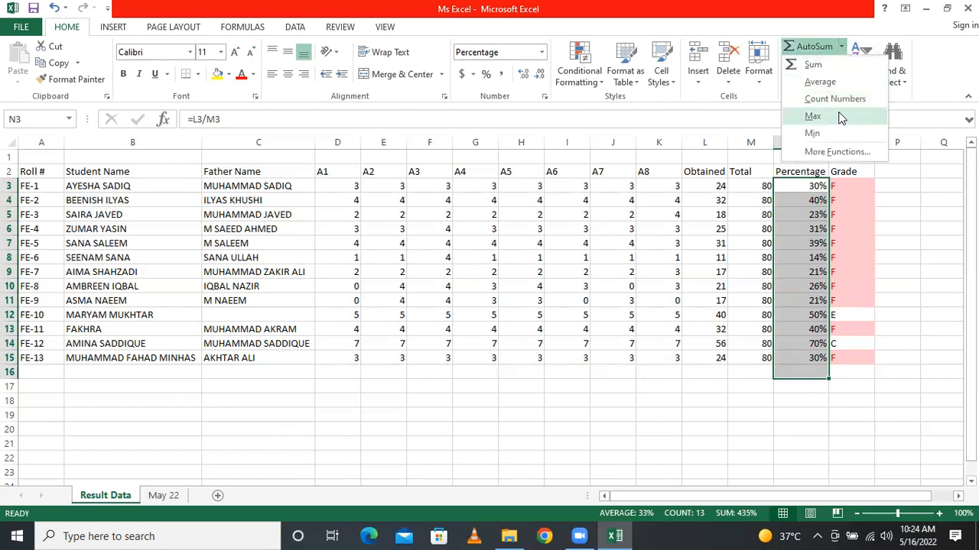
pyautogui.click(839, 117)
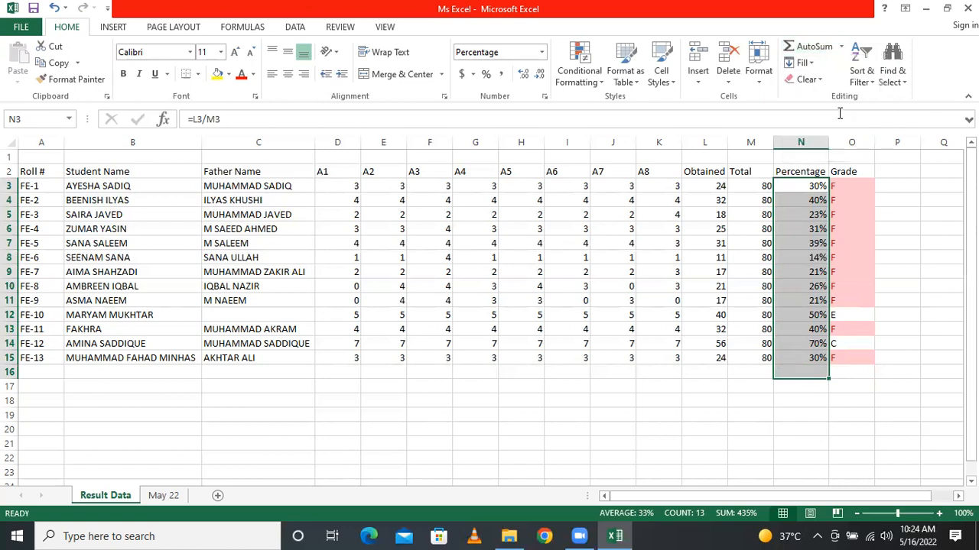
pyautogui.click(854, 373)
pyautogui.click(824, 373)
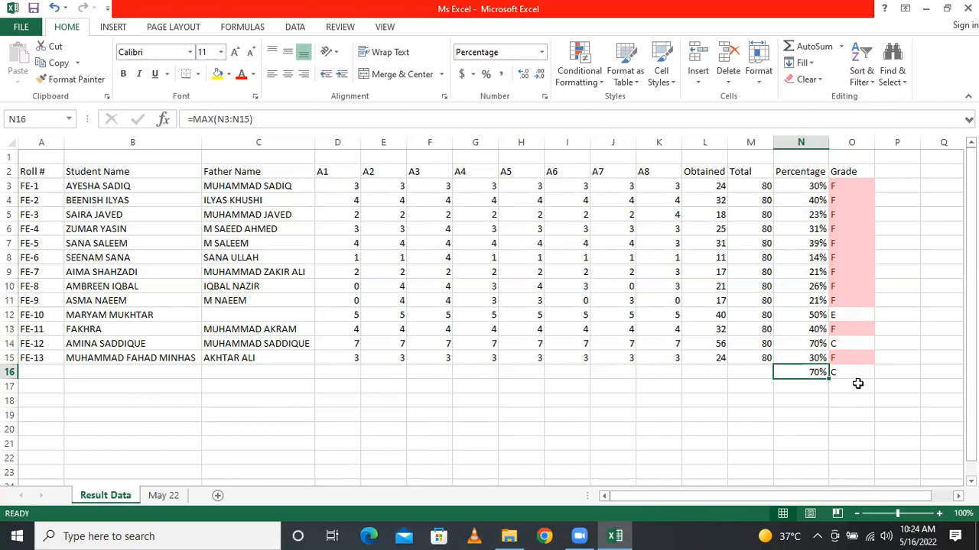
# Step: Clear cells N16:O16 and manually enter the formula =MAX(N3:N15) in N16 under the Percentage column
pyautogui.moveTo(810, 372); pyautogui.dragTo(859, 374)
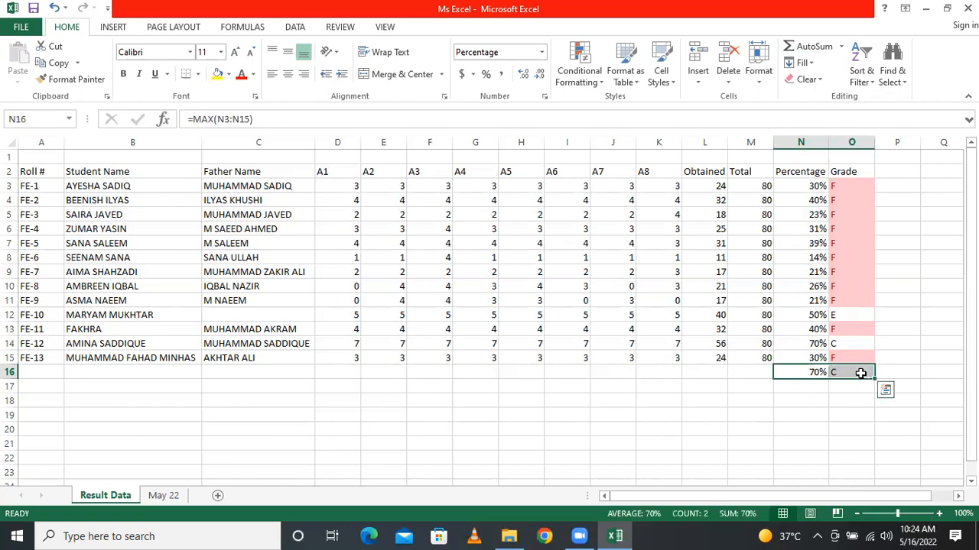
pyautogui.press('Delete')
pyautogui.write('=')
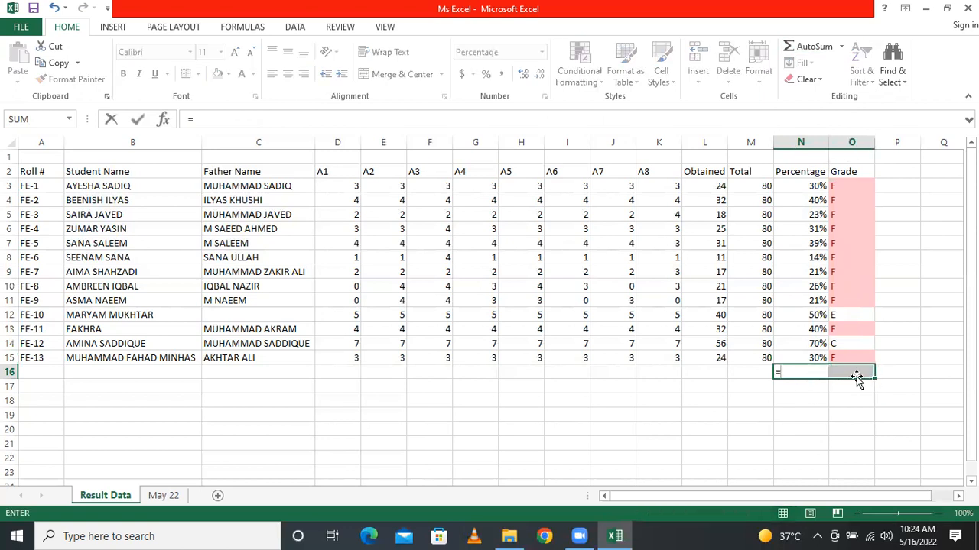
pyautogui.write('max')
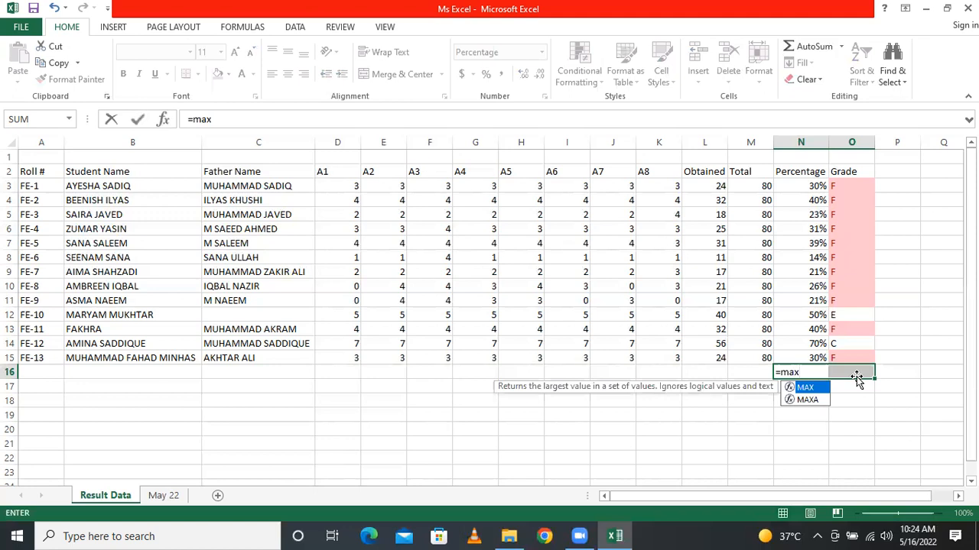
pyautogui.doubleClick(816, 388)
pyautogui.moveTo(813, 187); pyautogui.dragTo(813, 358)
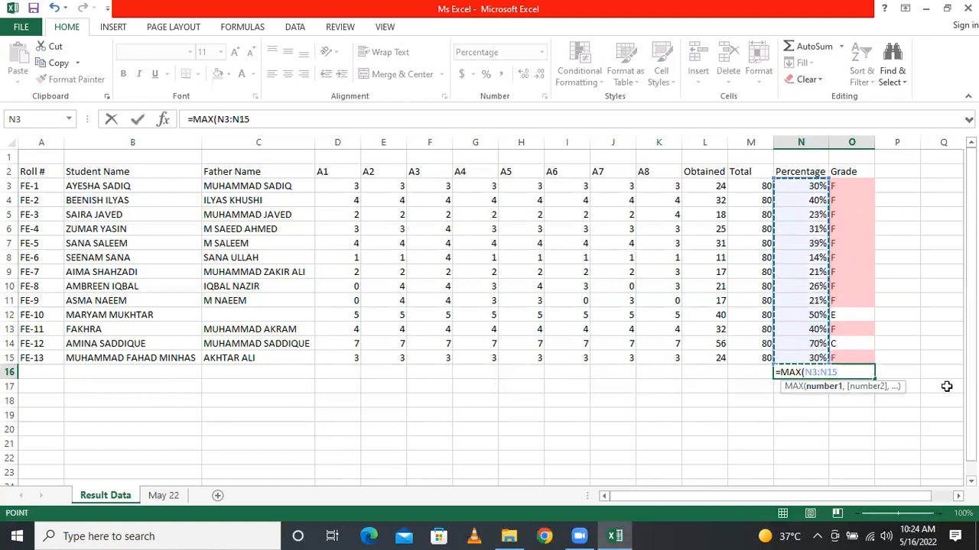
pyautogui.write(')')
pyautogui.press('Tab')
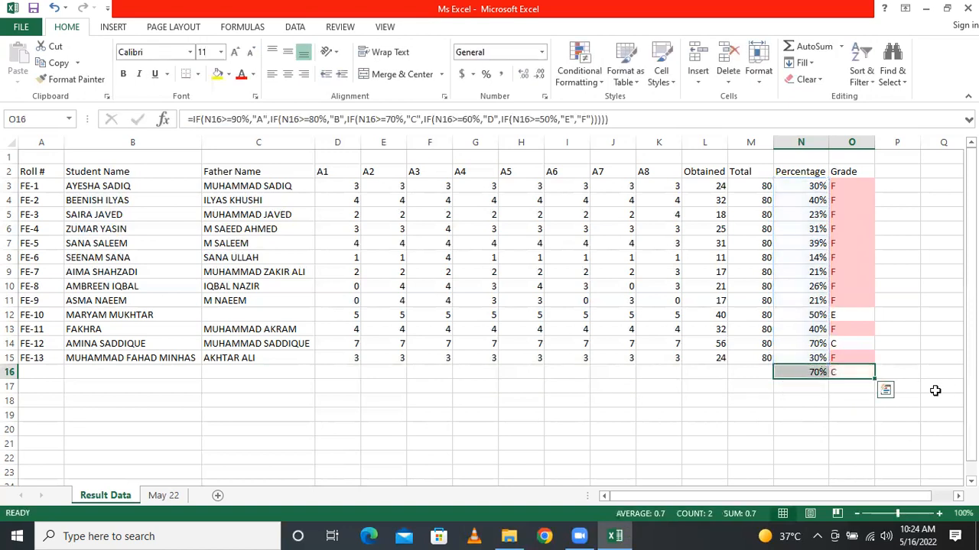
pyautogui.click(815, 372)
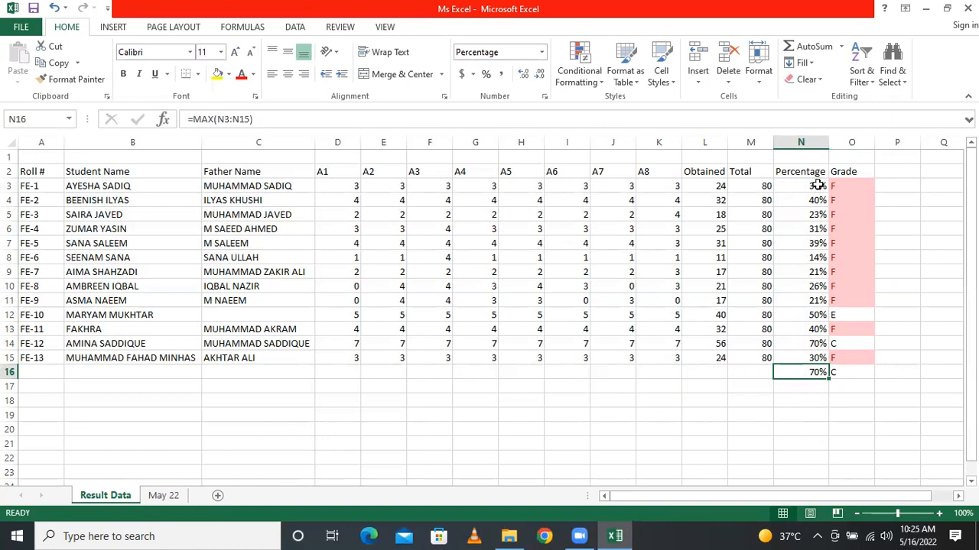
# Step: Delete the maximum percentage and its grade from cells N16:O16
pyautogui.moveTo(809, 372); pyautogui.dragTo(850, 372)
pyautogui.press('Delete')
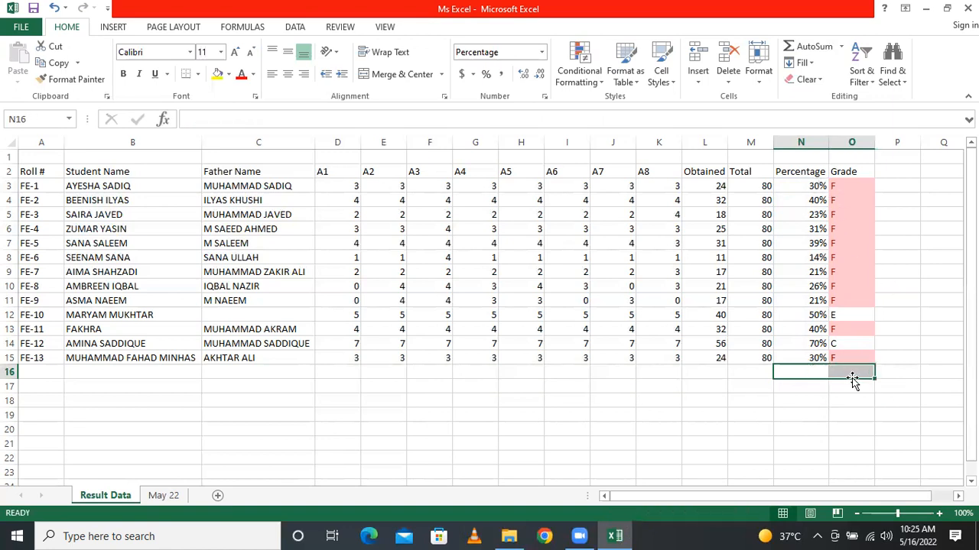
pyautogui.click(797, 413)
# Step: Try the formula =MAX(L3:L14) in L15 of the Obtained column and undo the entry
pyautogui.click(719, 190)
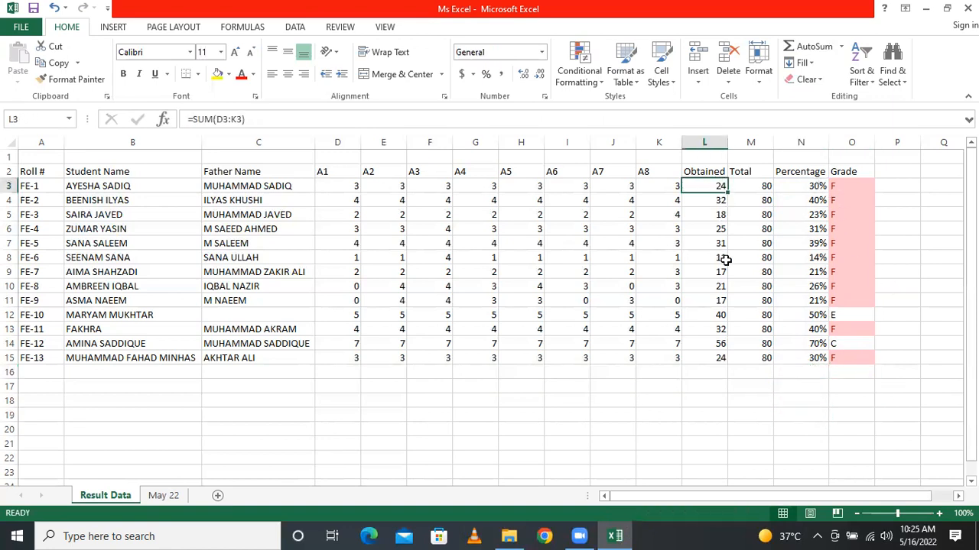
pyautogui.click(706, 360)
pyautogui.write('=')
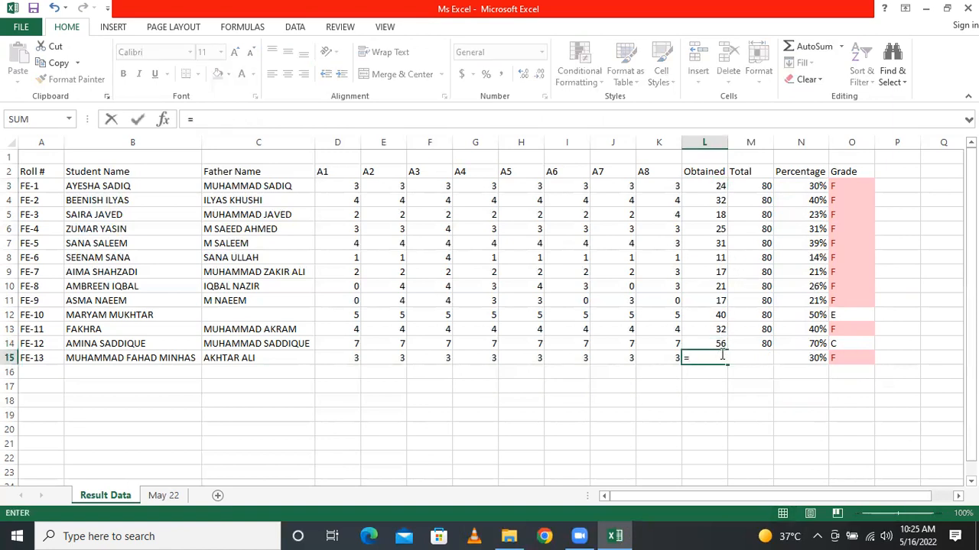
pyautogui.write('max')
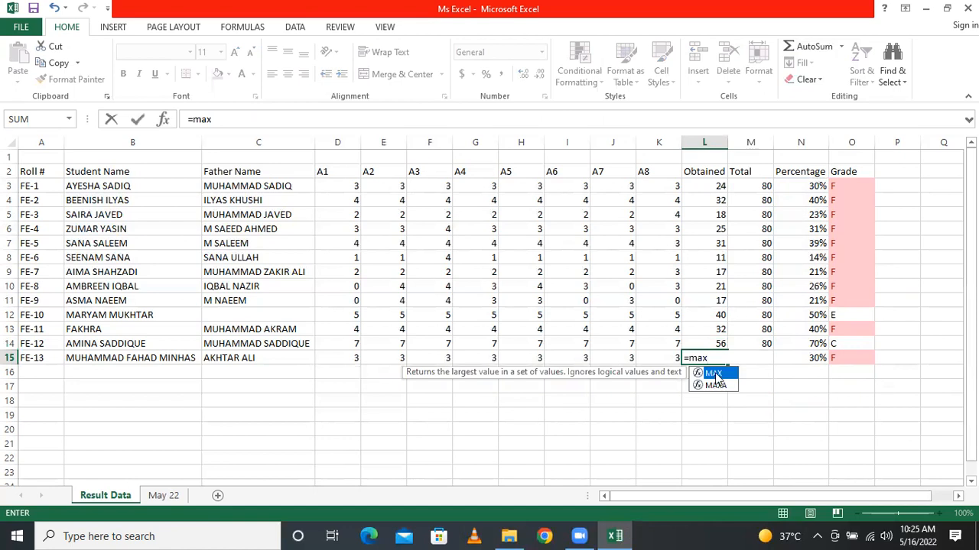
pyautogui.doubleClick(718, 374)
pyautogui.moveTo(709, 185); pyautogui.dragTo(707, 338)
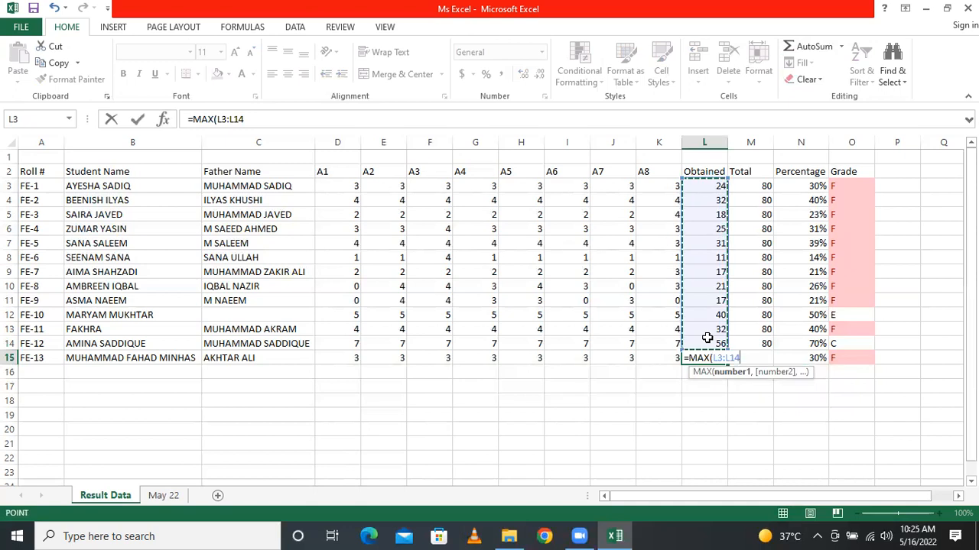
pyautogui.write(')')
pyautogui.press('Return')
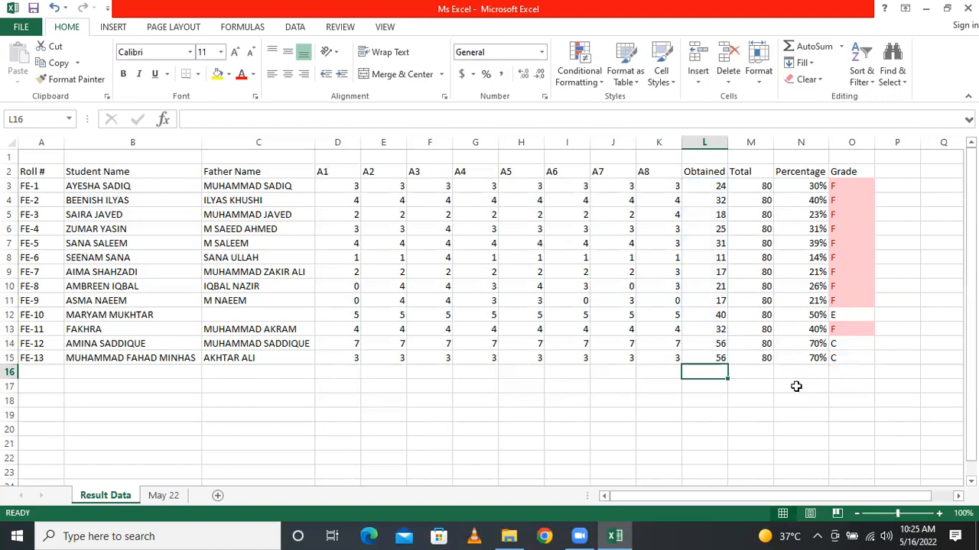
pyautogui.hotkey('ctrl', 'z')
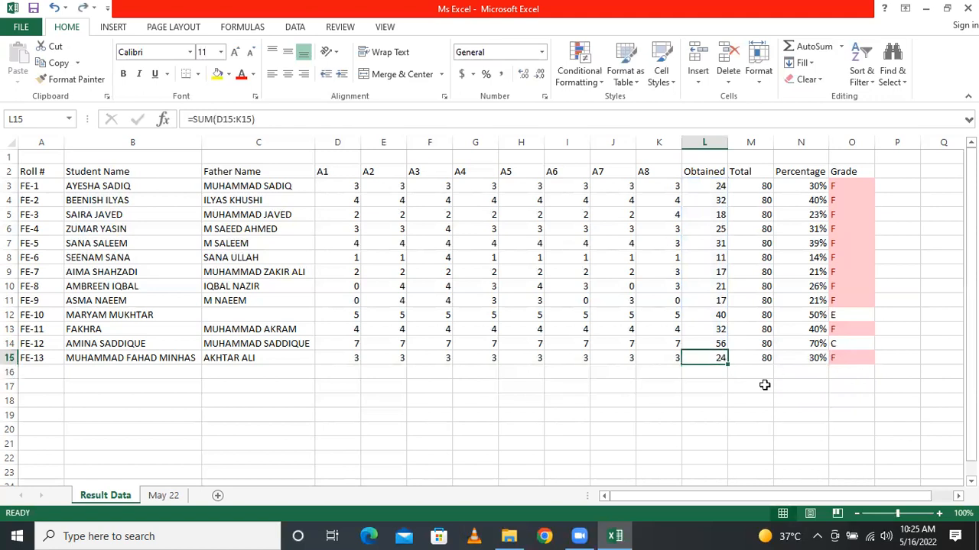
pyautogui.click(721, 373)
pyautogui.write('=')
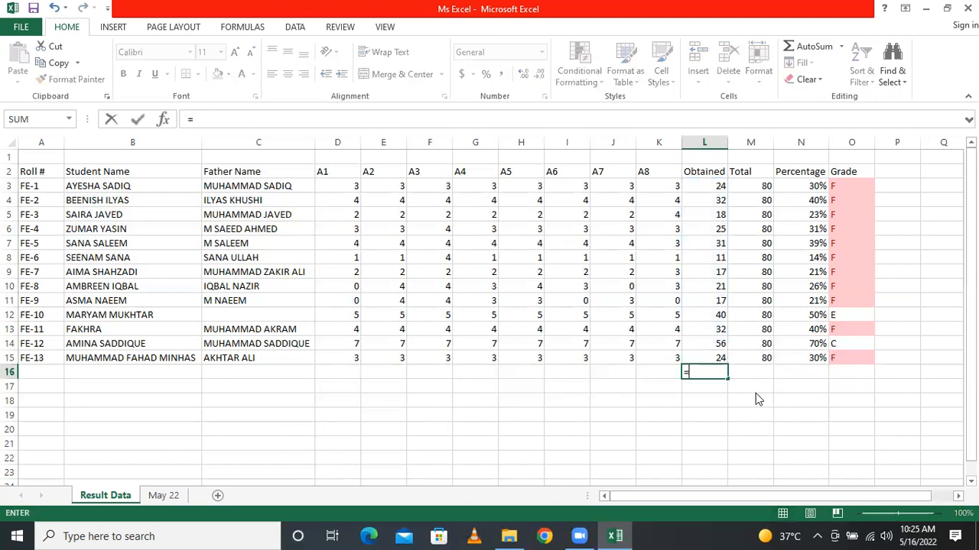
pyautogui.write('max')
pyautogui.doubleClick(715, 186)
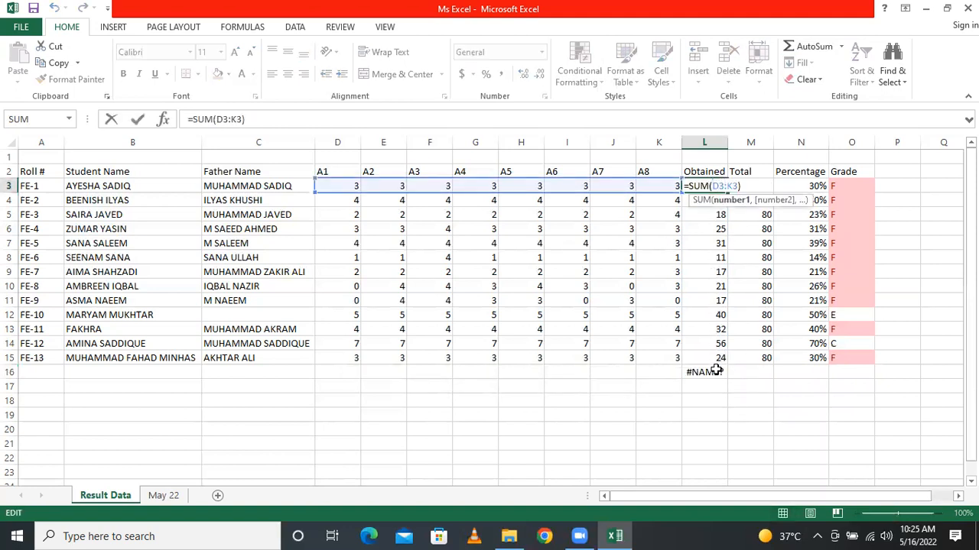
pyautogui.press('Return')
# Step: Enter the formula =MAX(L3:L15) in L16 to find the highest Obtained marks
pyautogui.click(710, 372)
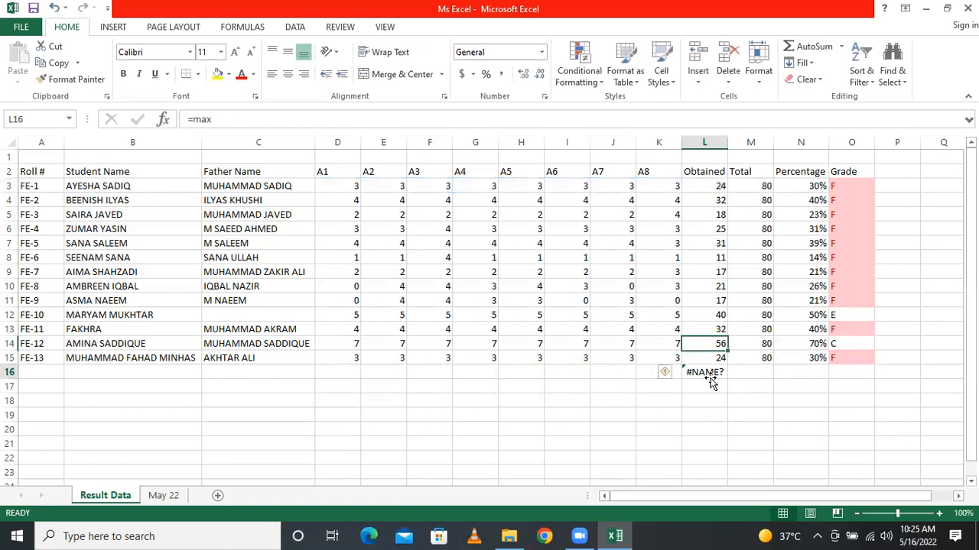
pyautogui.write('=,')
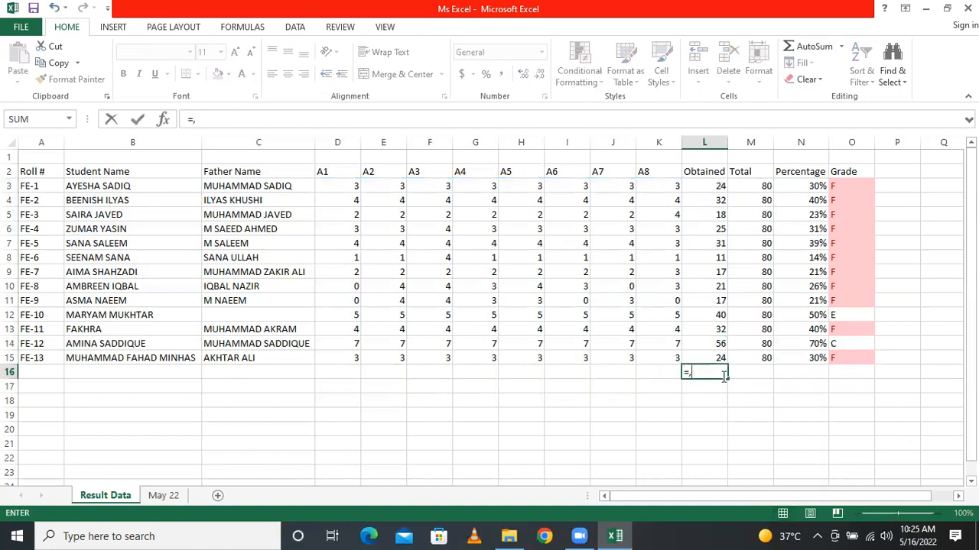
pyautogui.press('BackSpace')
pyautogui.write('max')
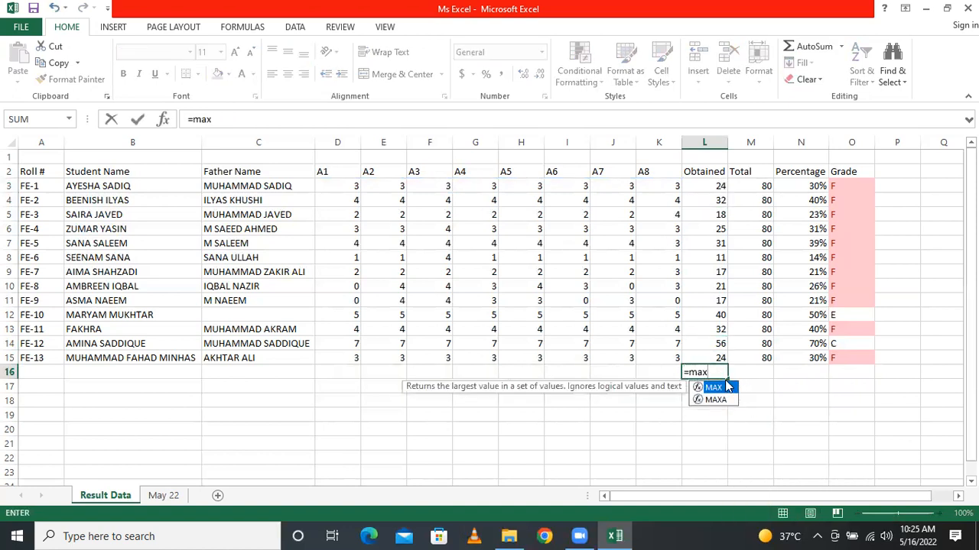
pyautogui.doubleClick(714, 387)
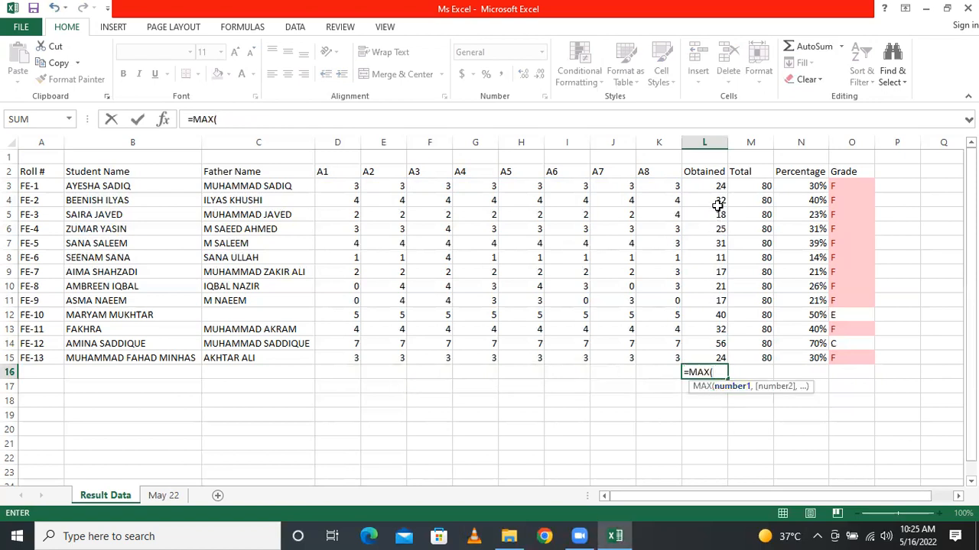
pyautogui.moveTo(711, 187); pyautogui.dragTo(703, 358)
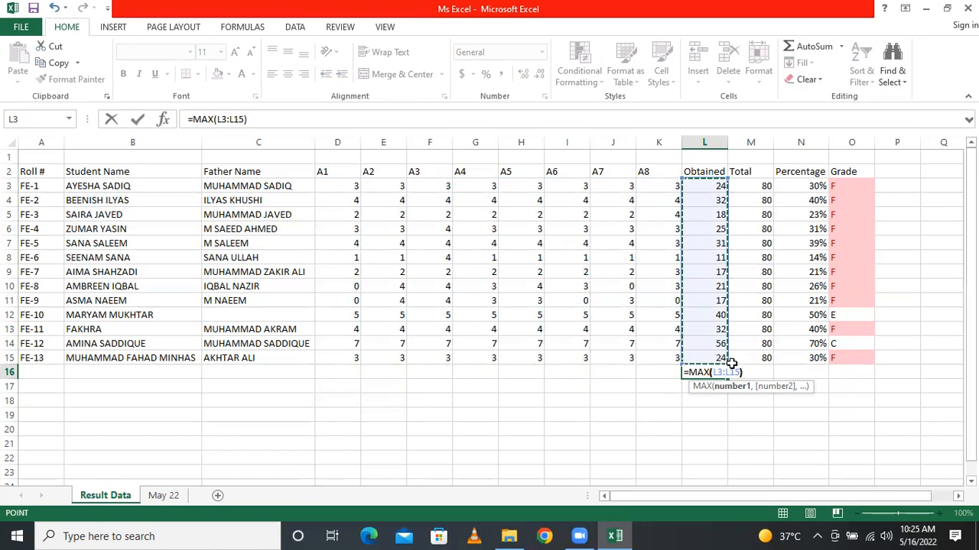
pyautogui.press('Return')
pyautogui.click(714, 373)
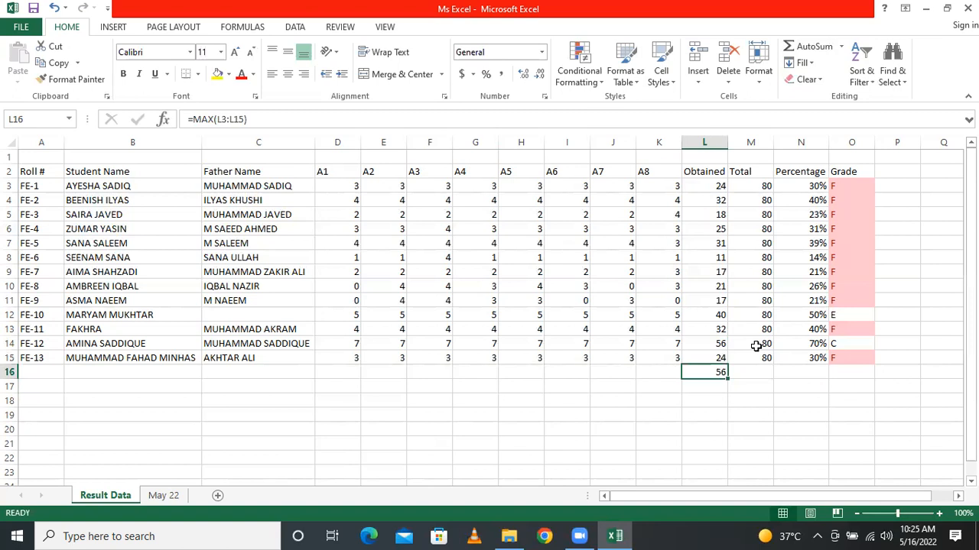
# Step: Replace the maximum in L16 with the formula =MIN(L3:L15) for the lowest Obtained marks, and clear the cell
pyautogui.press('Delete')
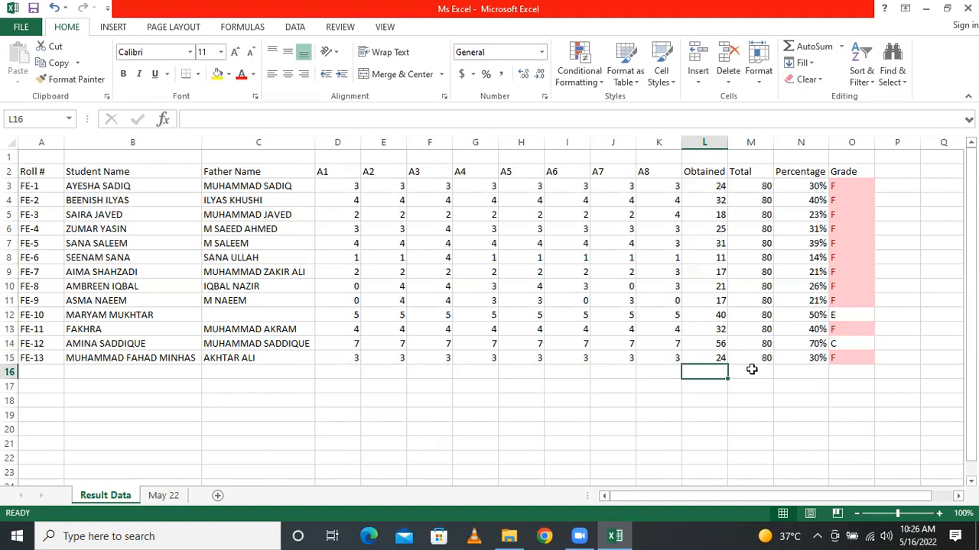
pyautogui.write('=min')
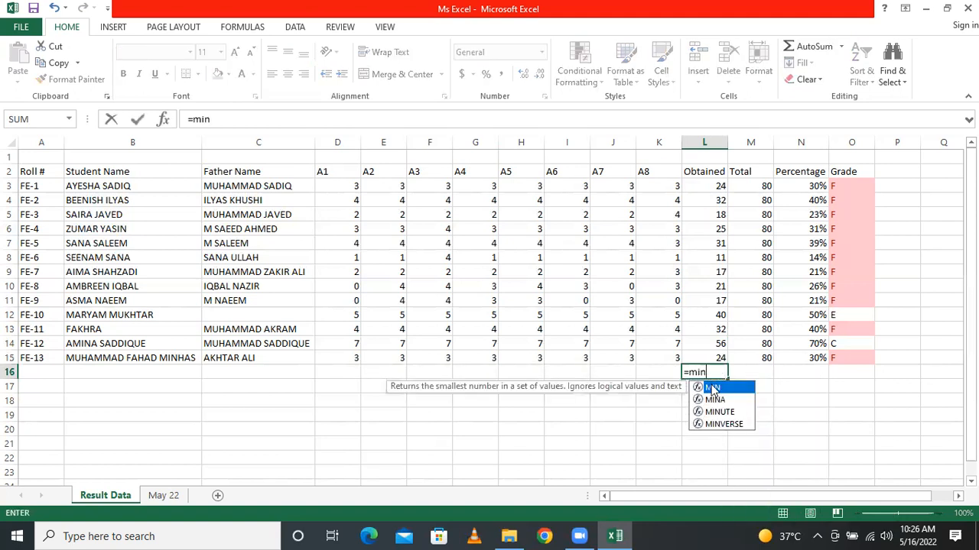
pyautogui.doubleClick(712, 387)
pyautogui.moveTo(721, 186); pyautogui.dragTo(731, 360)
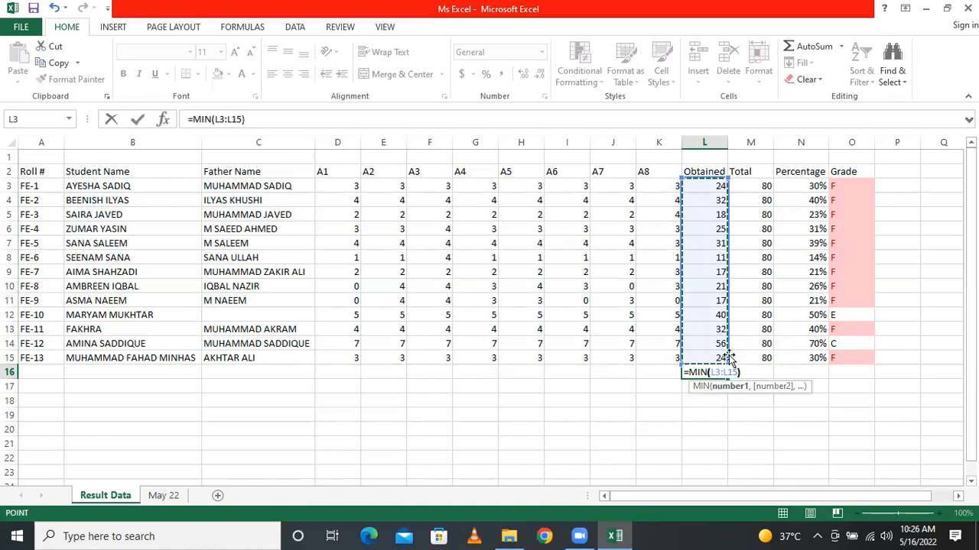
pyautogui.press('Return')
pyautogui.click(698, 371)
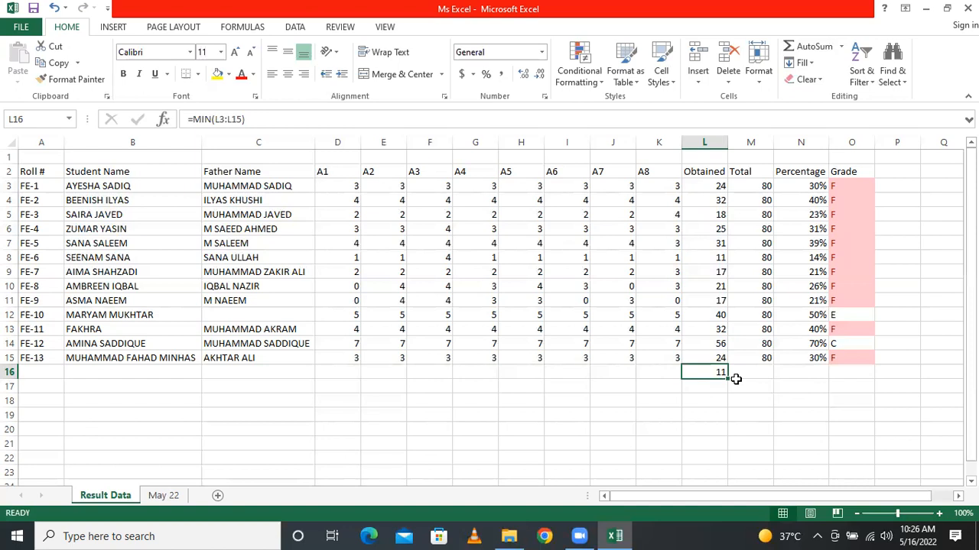
pyautogui.press('Delete')
# Step: Sort the Obtained marks in L3:L15 from smallest to largest, expanding the selection to the adjoining data
pyautogui.moveTo(721, 185); pyautogui.dragTo(724, 359)
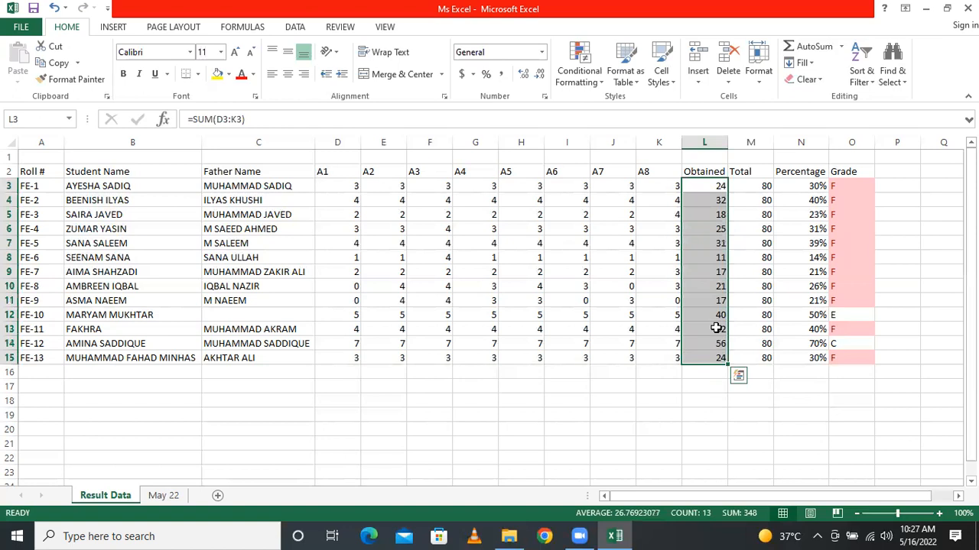
pyautogui.rightClick(702, 234)
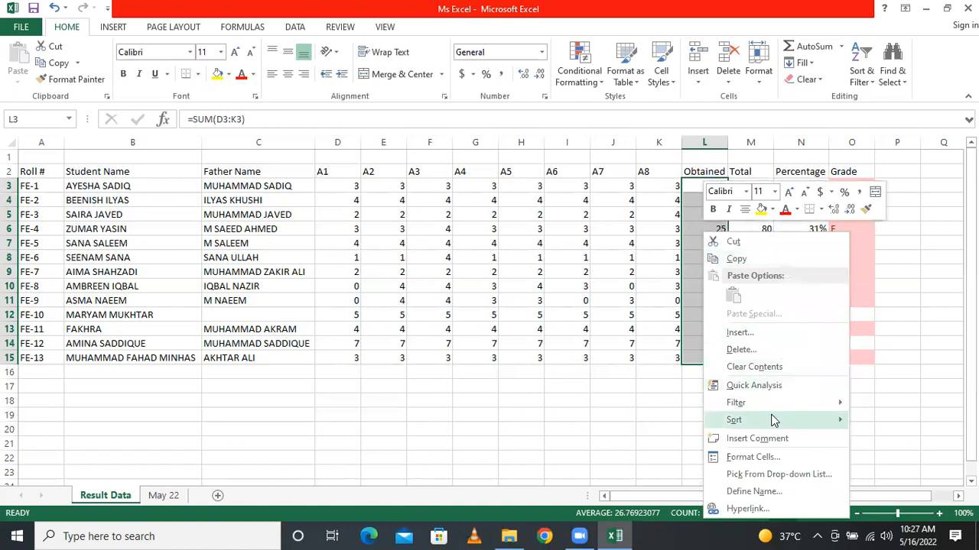
pyautogui.moveTo(769, 420)
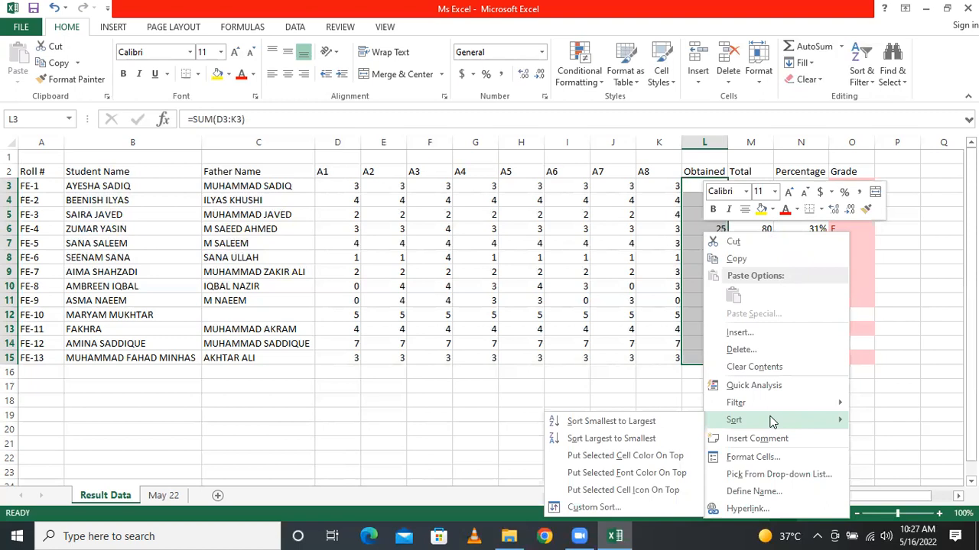
pyautogui.click(647, 424)
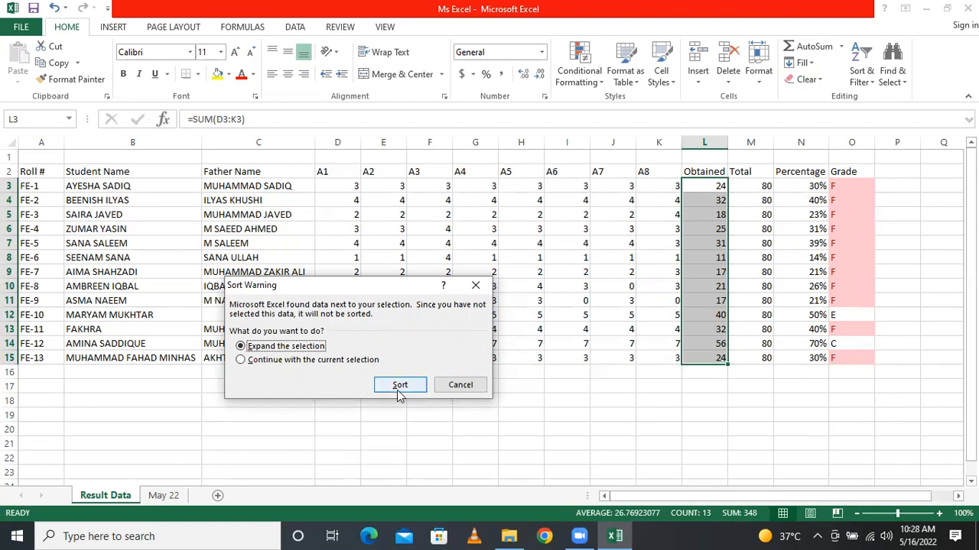
pyautogui.click(399, 390)
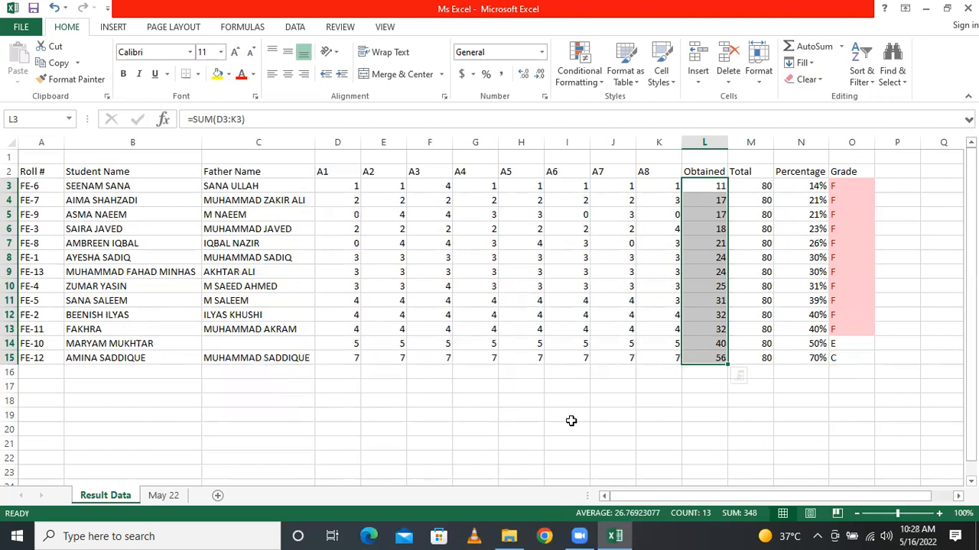
pyautogui.click(571, 420)
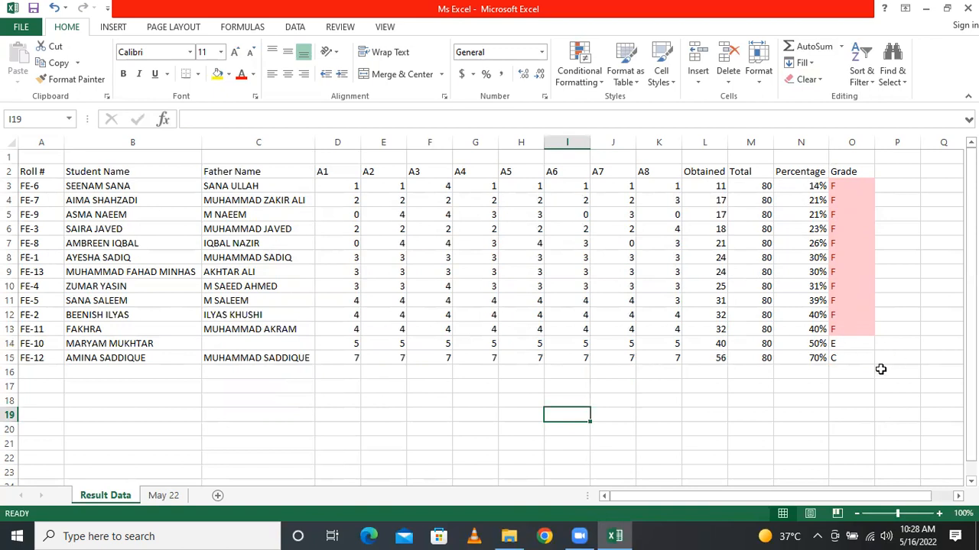
pyautogui.click(824, 360)
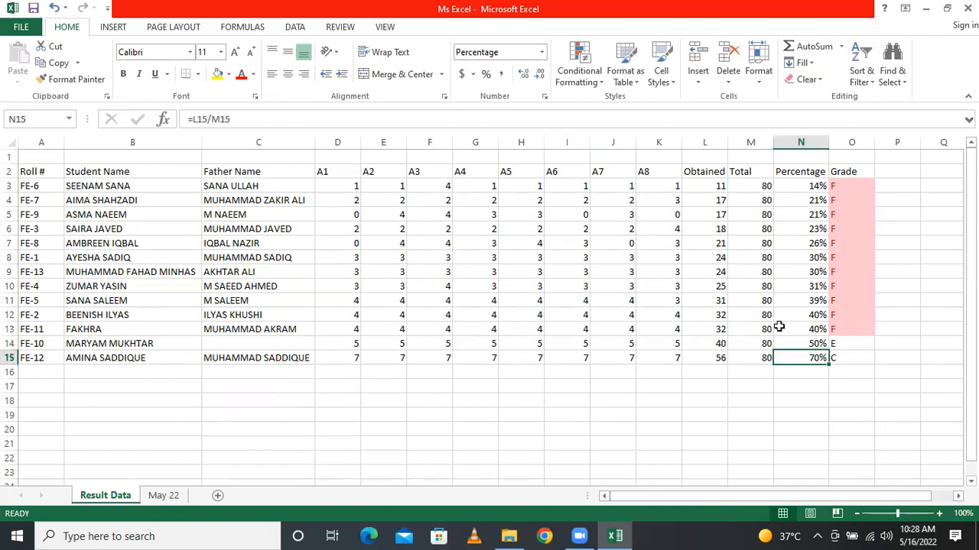
# Step: Sort the Obtained marks in L3:L15 from largest to smallest, expanding the selection to the whole student records
pyautogui.moveTo(719, 186); pyautogui.dragTo(703, 360)
pyautogui.rightClick(706, 236)
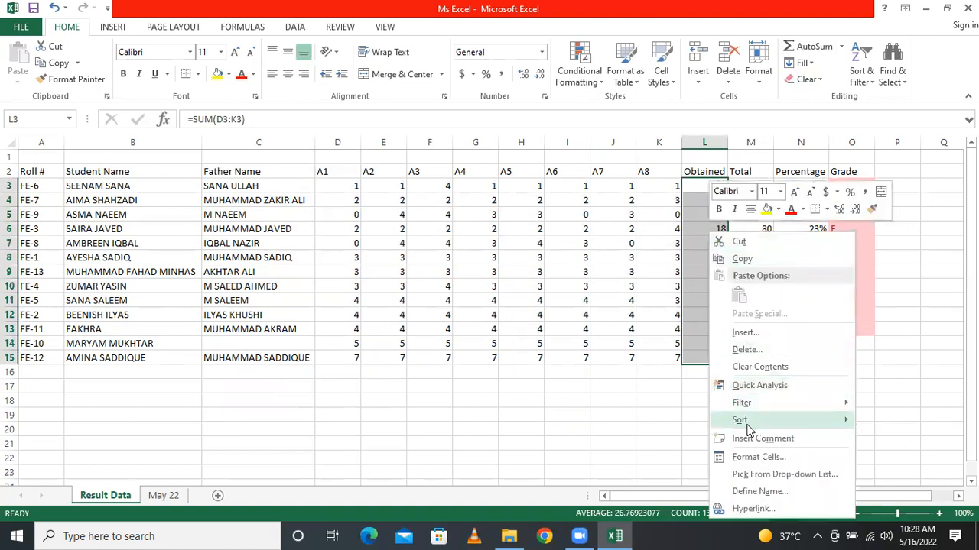
pyautogui.moveTo(730, 425)
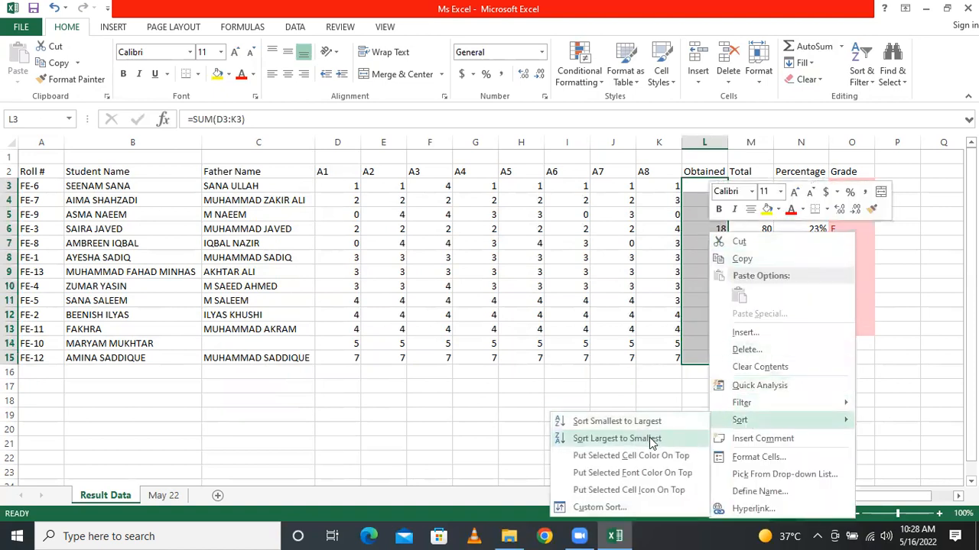
pyautogui.click(648, 439)
pyautogui.click(400, 385)
pyautogui.click(693, 218)
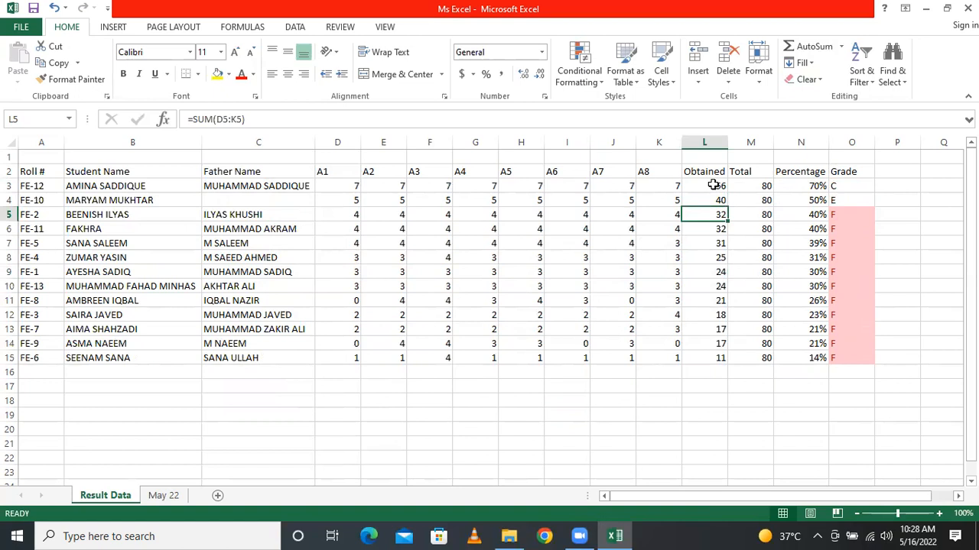
# Step: Label the top two students by entering 1st Position in P3 and 2nd Position in P4
pyautogui.click(901, 190)
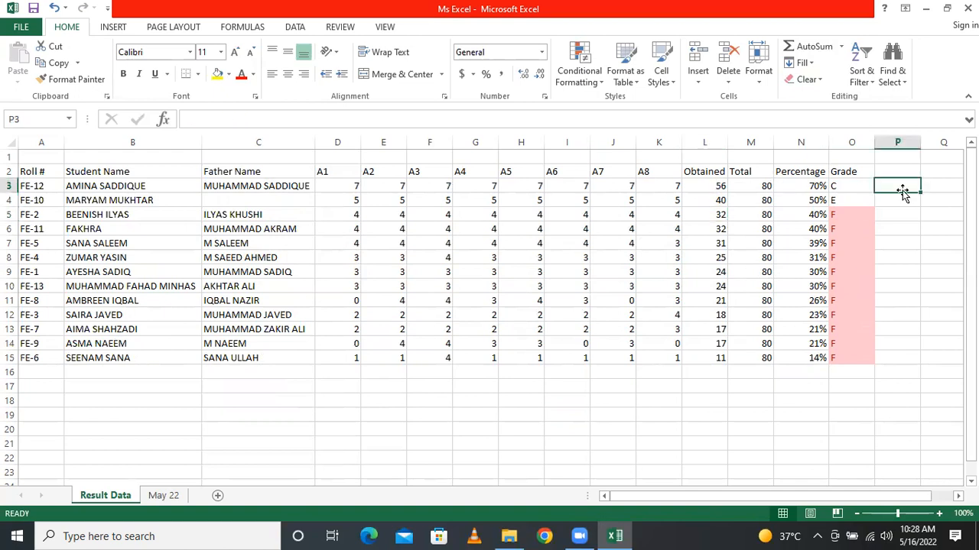
pyautogui.write('1ST')
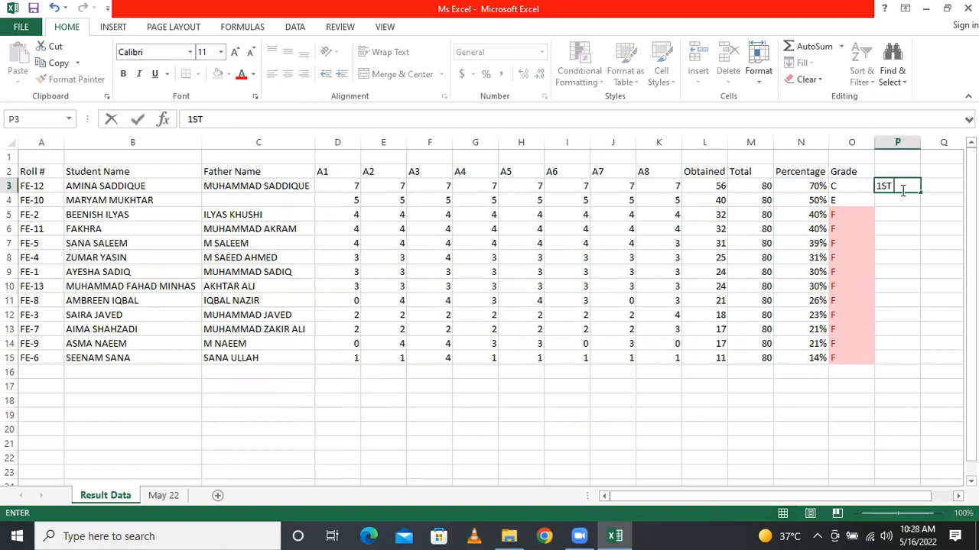
pyautogui.press('BackSpace')
pyautogui.press('BackSpace')
pyautogui.write('st Position')
pyautogui.press('Return')
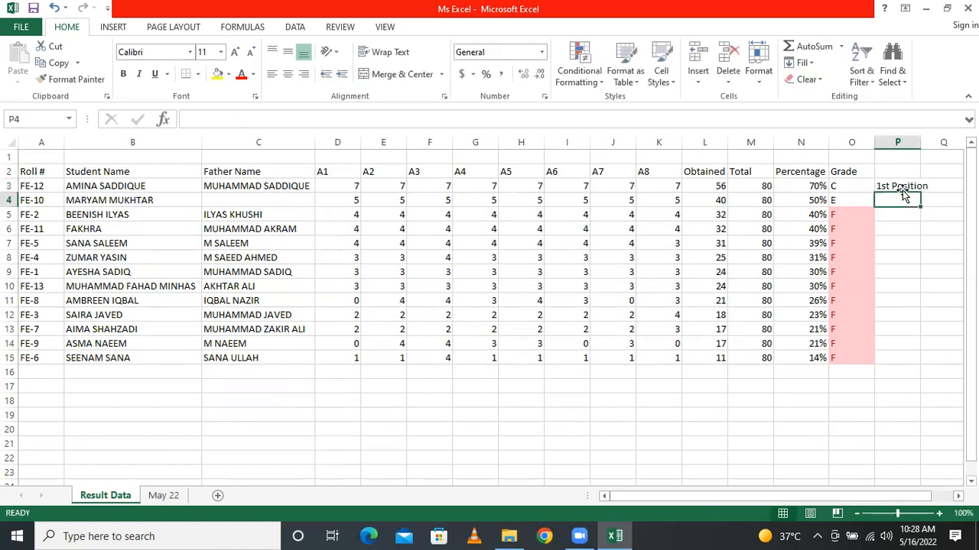
pyautogui.write('2n')
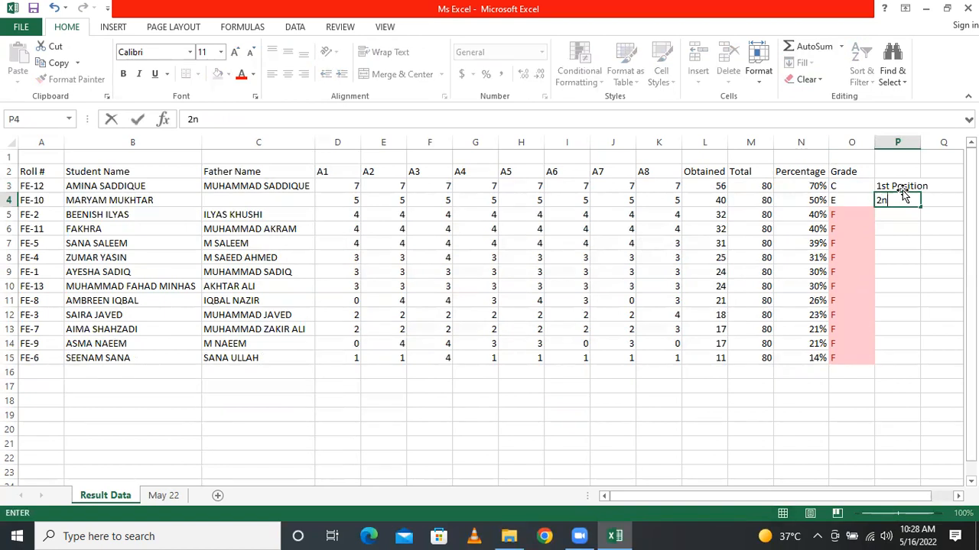
pyautogui.write('d Position')
pyautogui.press('Return')
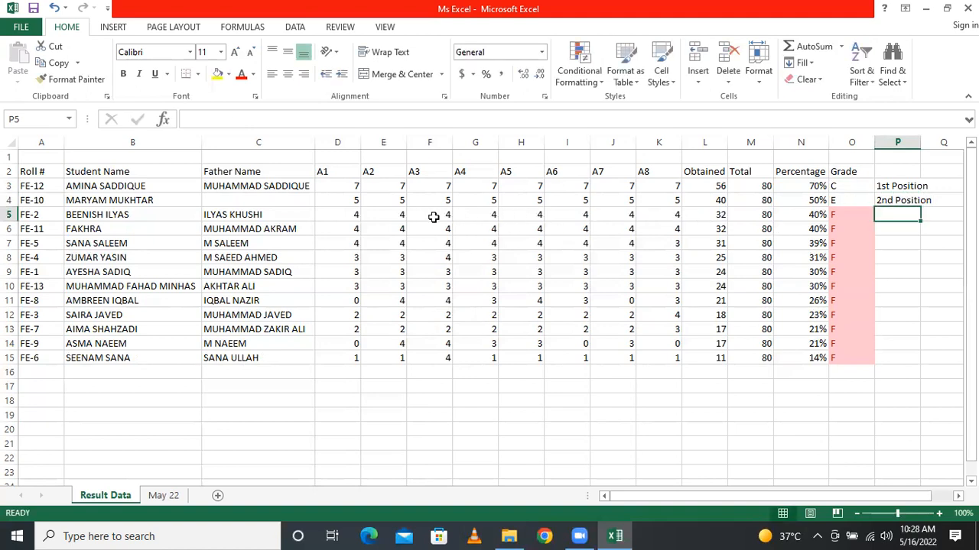
# Step: Change the row 5 student's marks to 6 in A6, 6 in A4 and 5 in A3
pyautogui.click(609, 216)
pyautogui.click(573, 219)
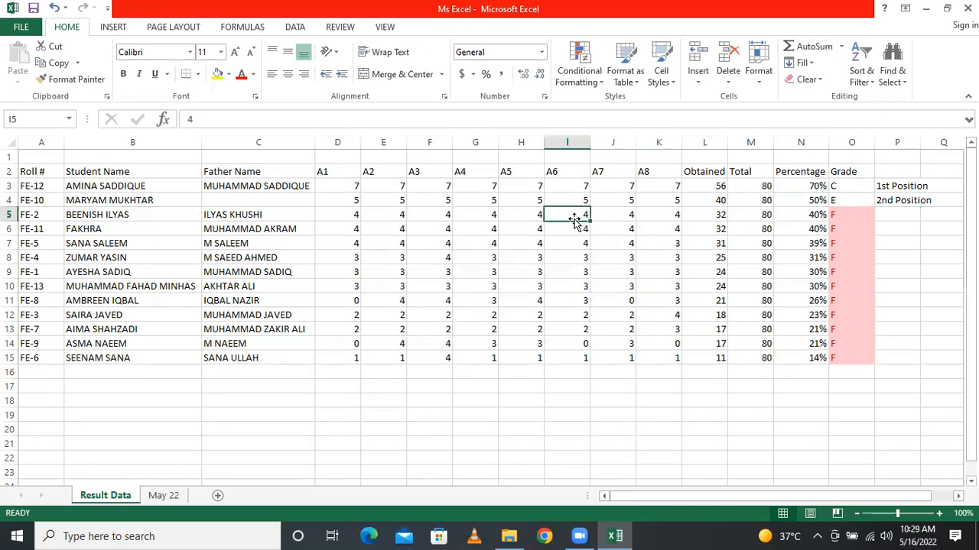
pyautogui.write('6')
pyautogui.click(493, 219)
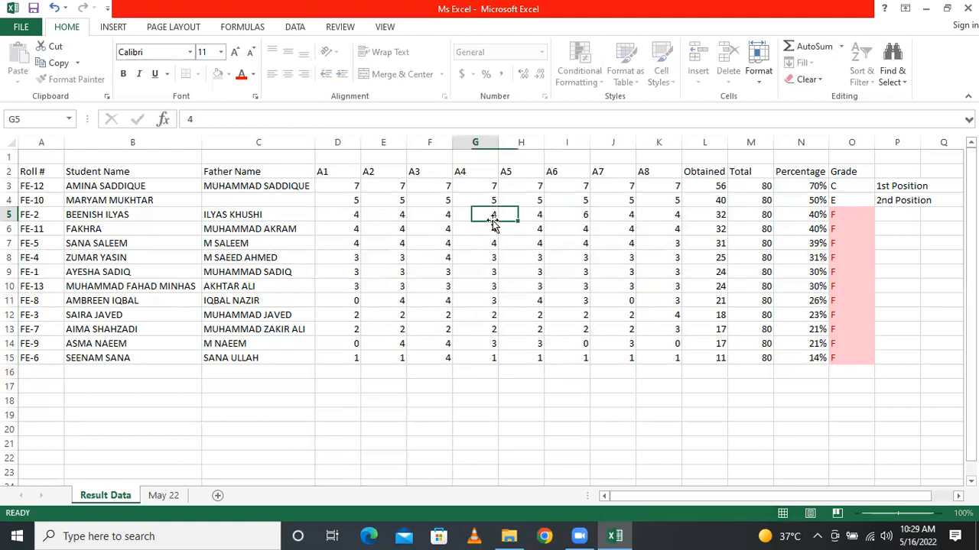
pyautogui.write('6')
pyautogui.click(413, 220)
pyautogui.write('5')
pyautogui.click(478, 229)
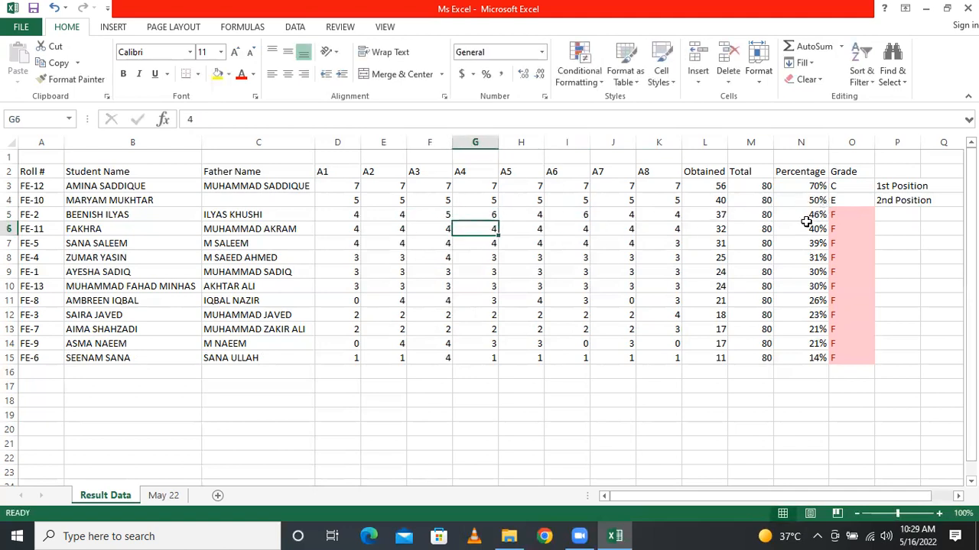
# Step: Set the row 5 student's A8 mark to 8 and check the recalculated grade in O5
pyautogui.click(664, 215)
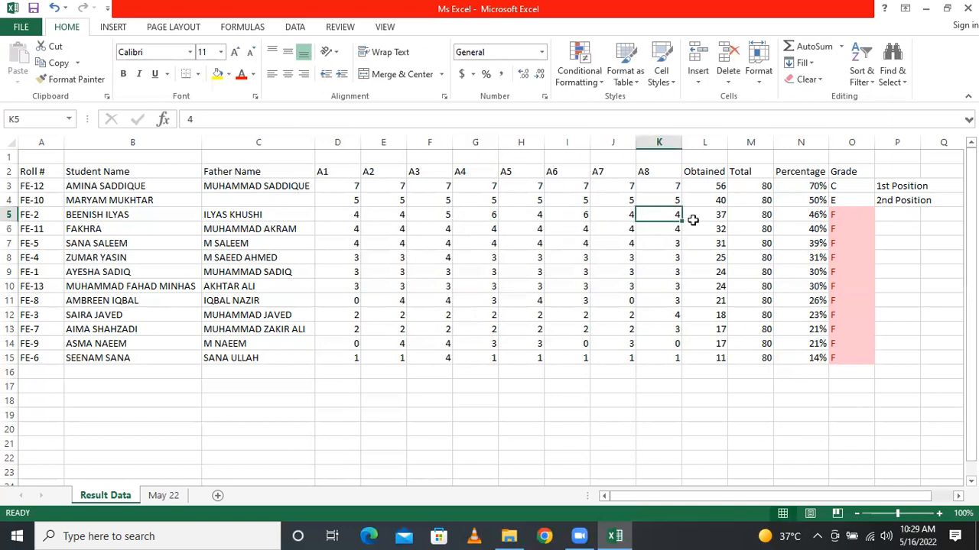
pyautogui.write('8')
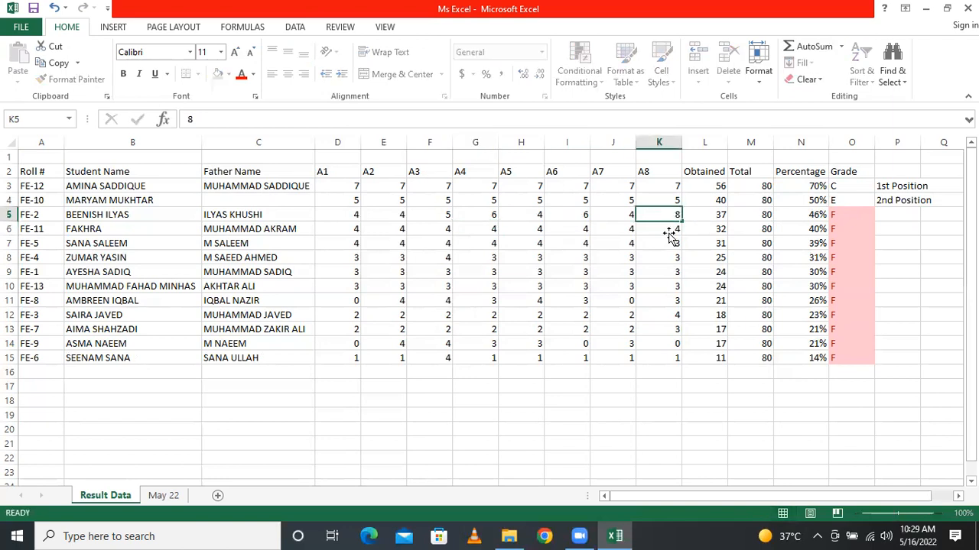
pyautogui.press('Return')
pyautogui.click(851, 215)
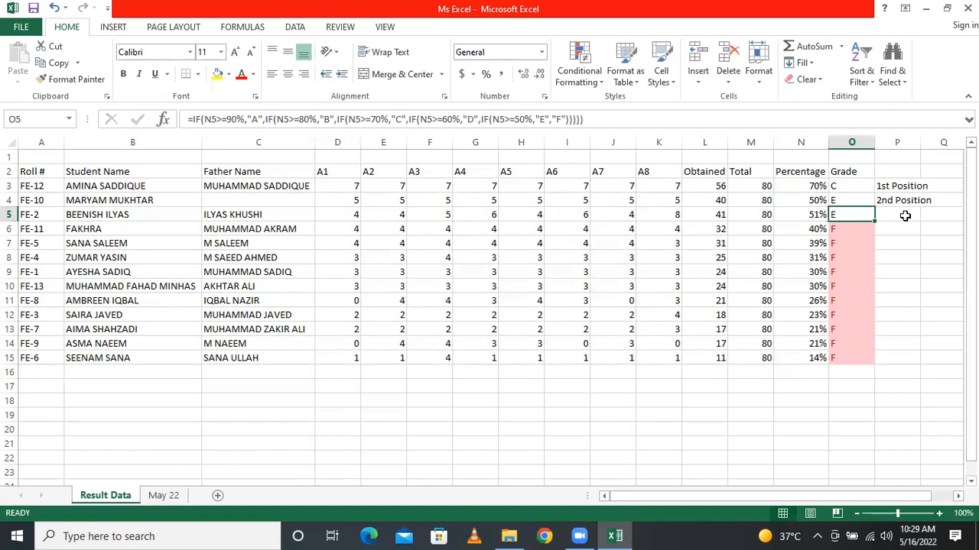
pyautogui.click(905, 218)
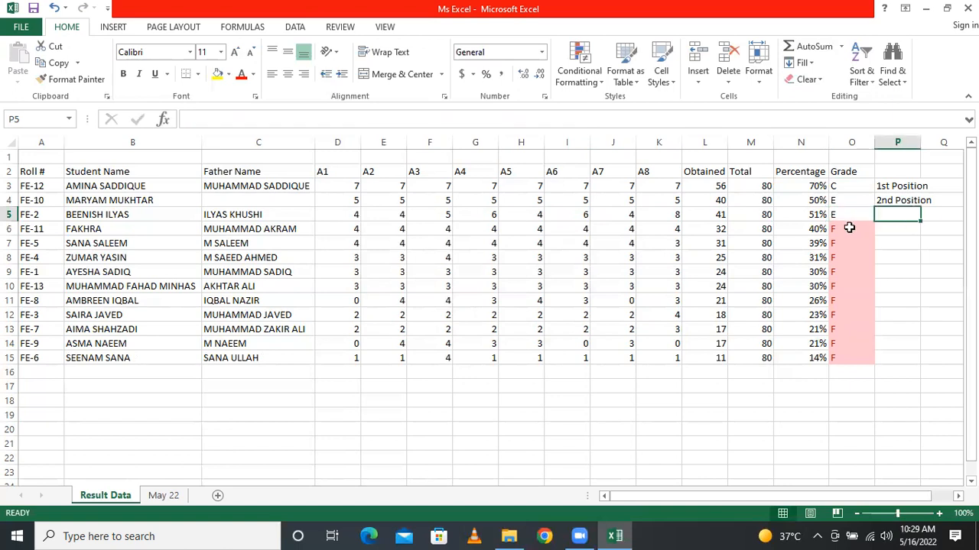
# Step: Re-sort the updated Obtained marks in L3:L15 from largest to smallest, expanding the selection to the adjoining data
pyautogui.click(709, 217)
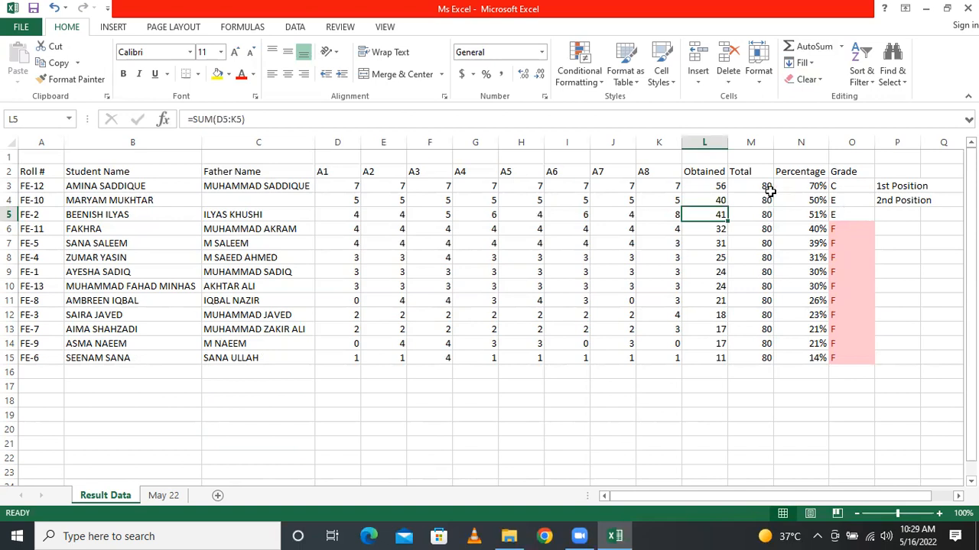
pyautogui.moveTo(717, 188); pyautogui.dragTo(701, 356)
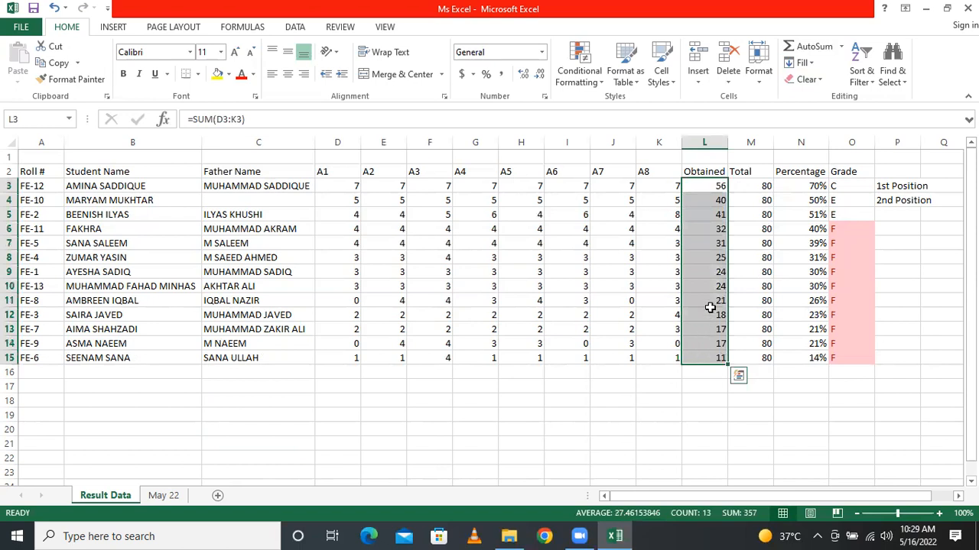
pyautogui.rightClick(709, 254)
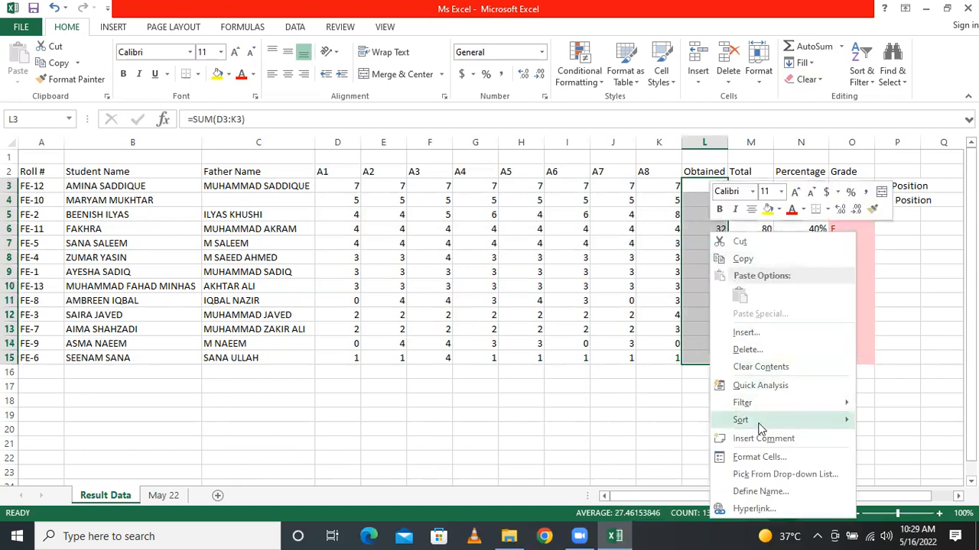
pyautogui.moveTo(759, 424)
pyautogui.click(654, 439)
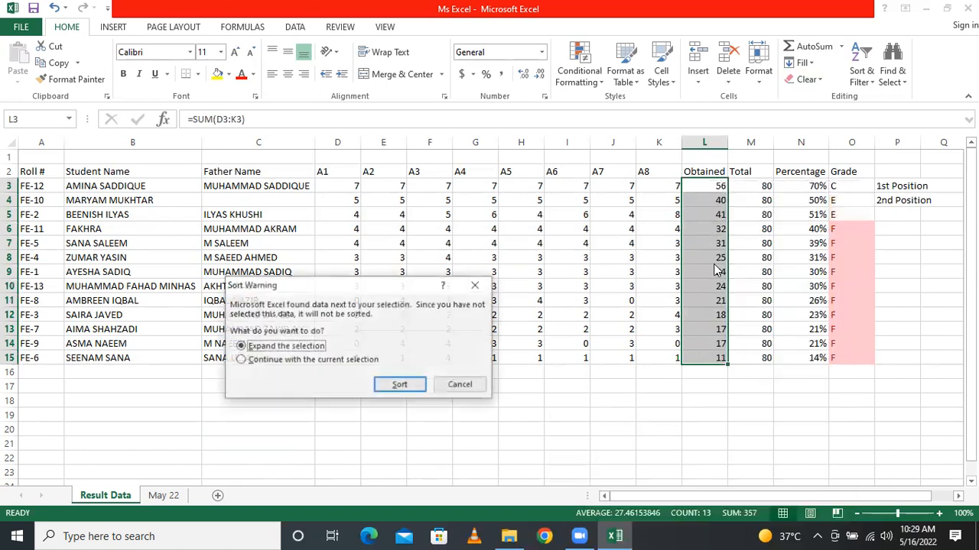
pyautogui.click(400, 384)
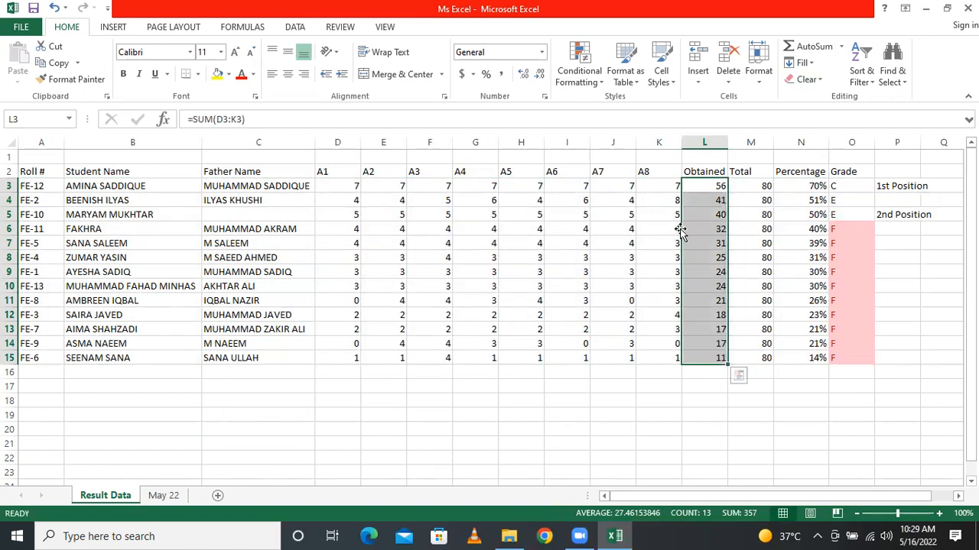
# Step: Move the 2nd Position label from P5 up to P4
pyautogui.click(899, 193)
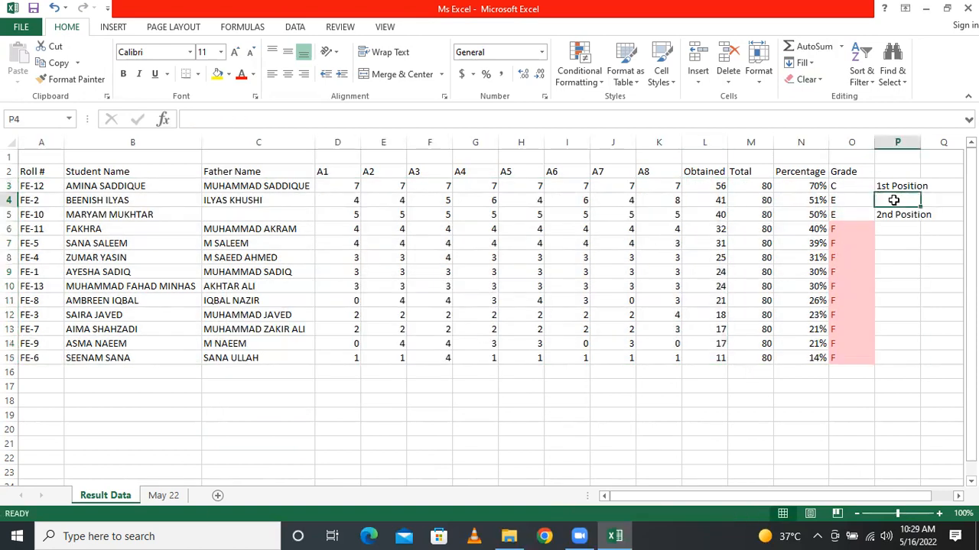
pyautogui.click(895, 212)
pyautogui.moveTo(896, 212)
pyautogui.mouseDown()
pyautogui.moveTo(887, 191)
pyautogui.moveTo(886, 202)
pyautogui.mouseUp()
# Step: Enter 3rd position in P5 and autofit the width of column P to its labels
pyautogui.click(889, 219)
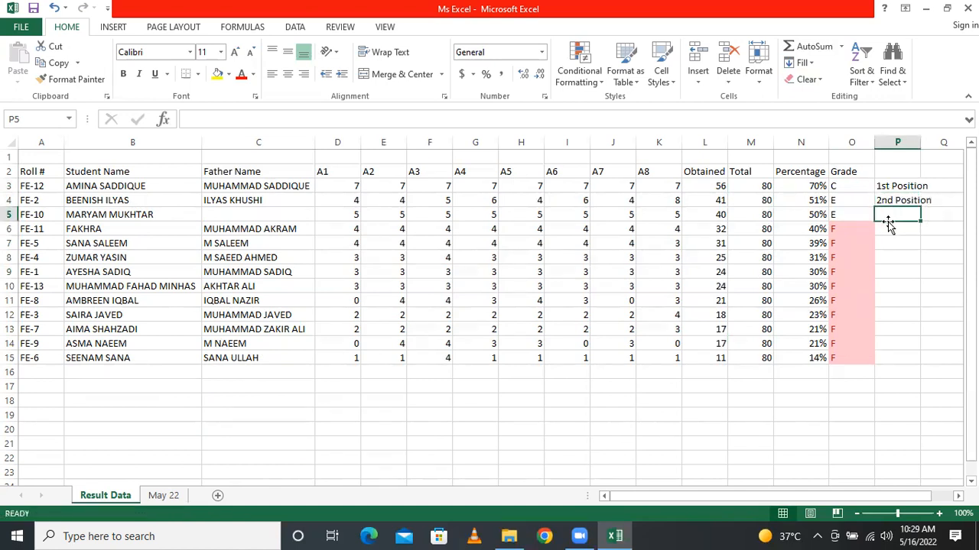
pyautogui.write('3rd position')
pyautogui.press('Return')
pyautogui.click(917, 257)
pyautogui.doubleClick(920, 142)
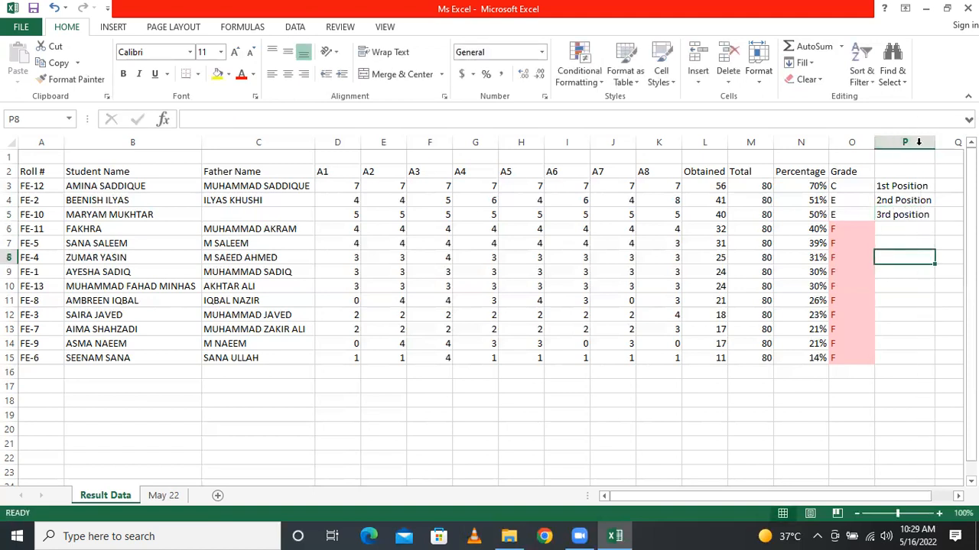
pyautogui.click(852, 187)
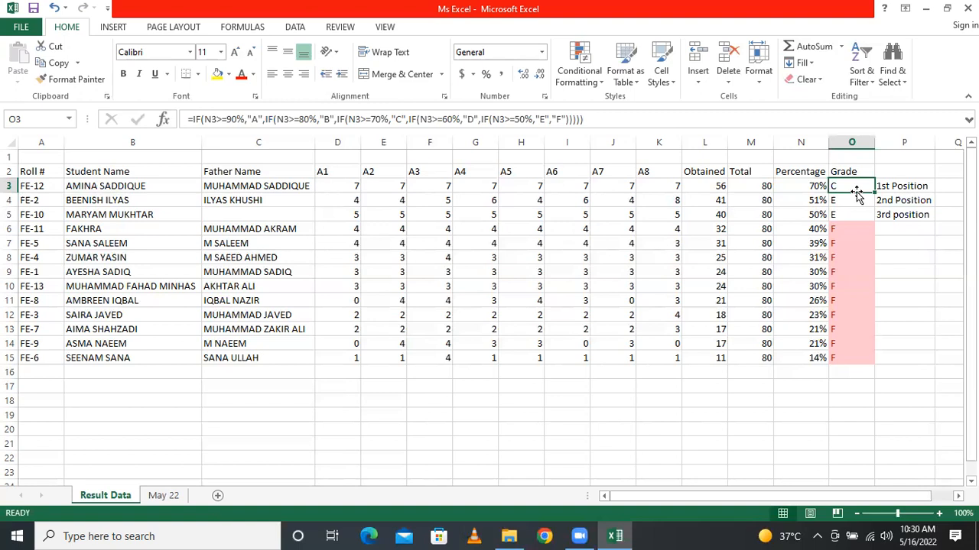
pyautogui.click(664, 24)
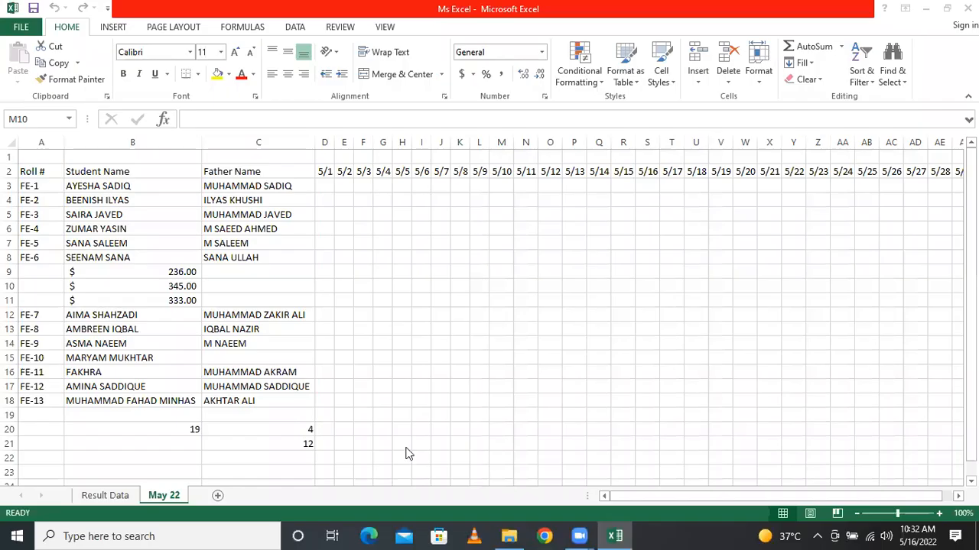
# Step: Create a copy of the May 22 sheet in the same workbook, placed before May 22
pyautogui.click(147, 480)
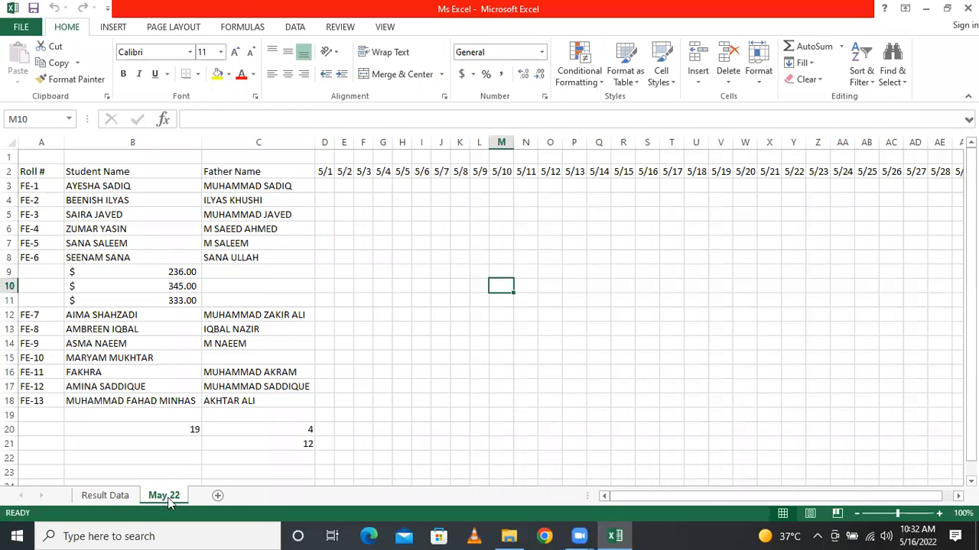
pyautogui.rightClick(171, 499)
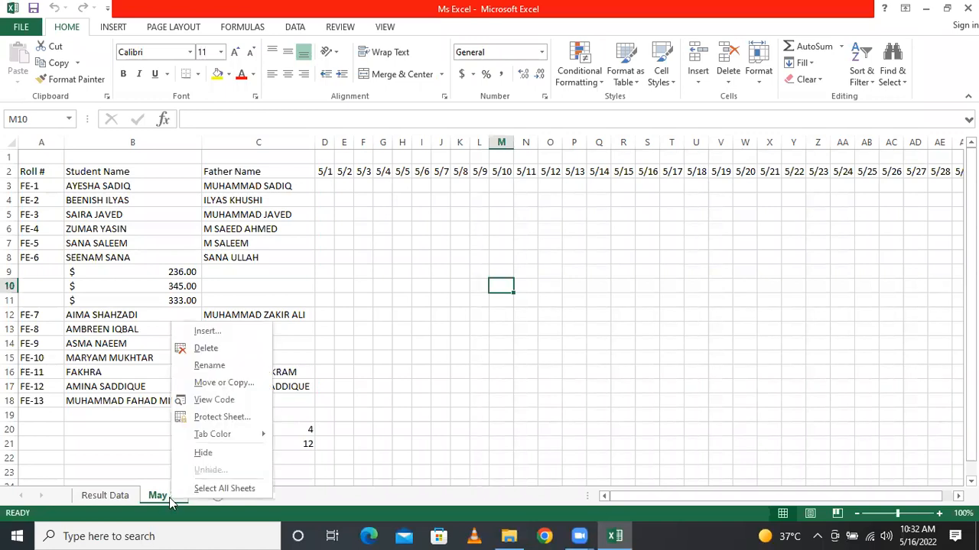
pyautogui.click(234, 383)
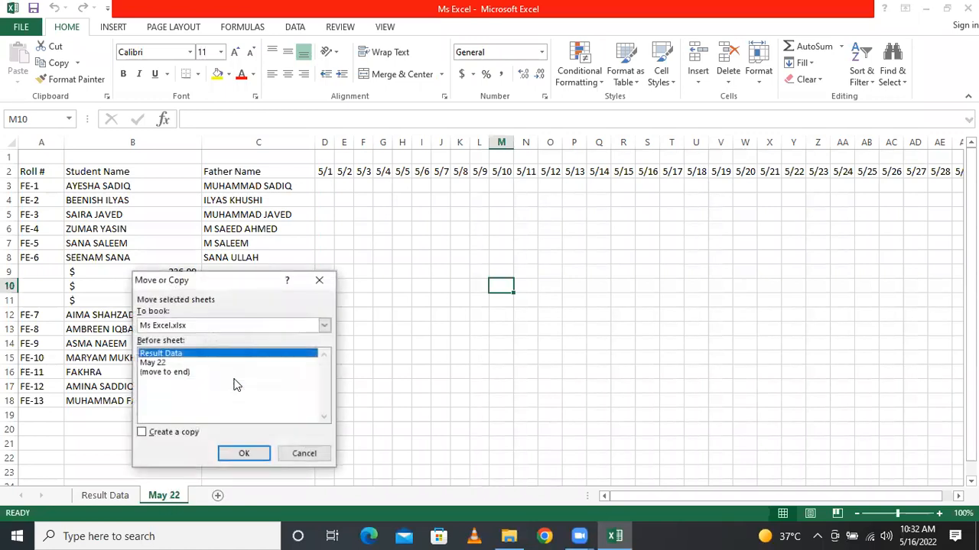
pyautogui.click(157, 362)
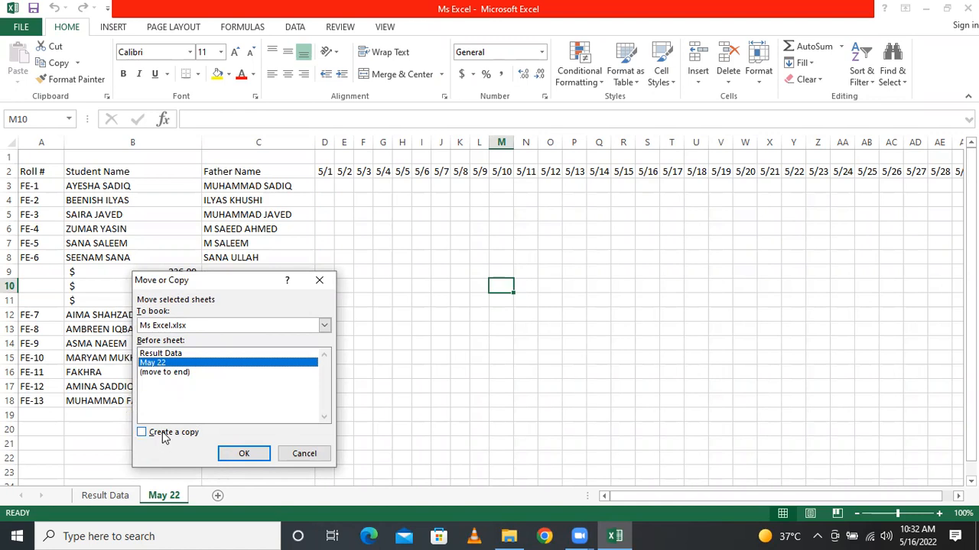
pyautogui.click(163, 436)
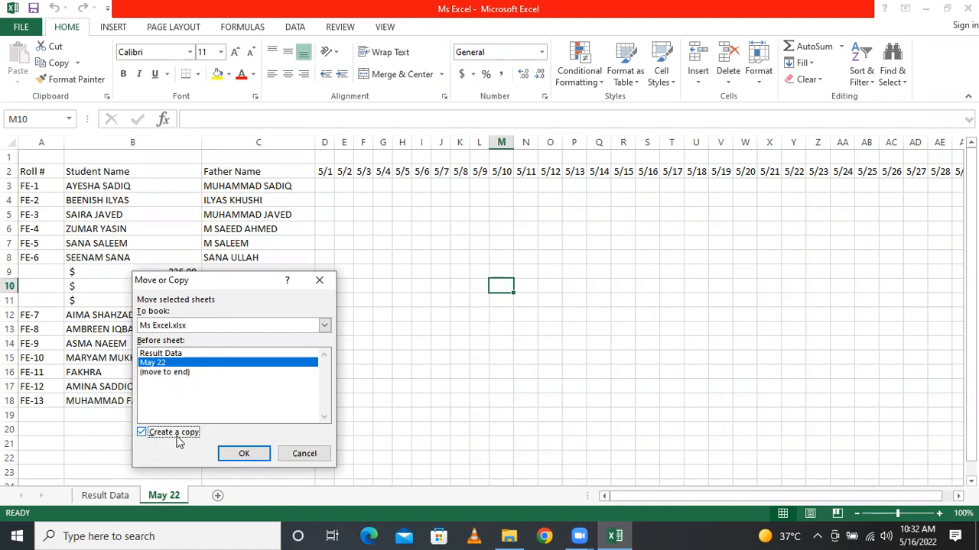
pyautogui.click(243, 456)
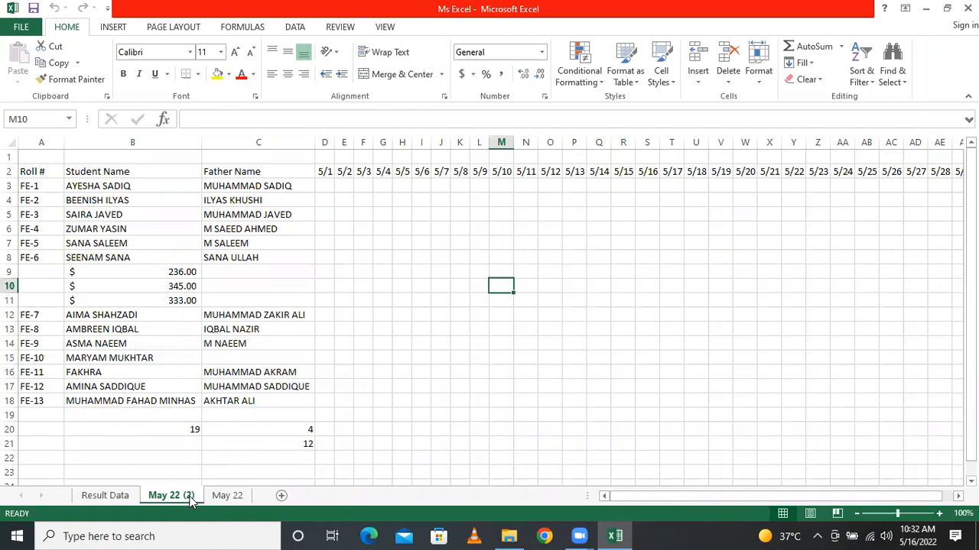
# Step: Rename the copied May sheet as Jun 22
pyautogui.moveTo(190, 499); pyautogui.dragTo(195, 507)
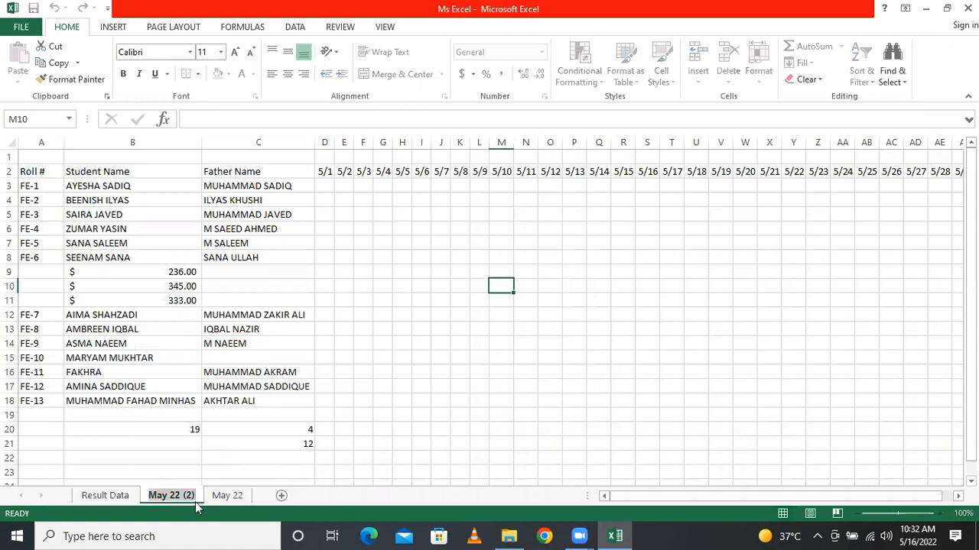
pyautogui.doubleClick(194, 502)
pyautogui.write('Jun ')
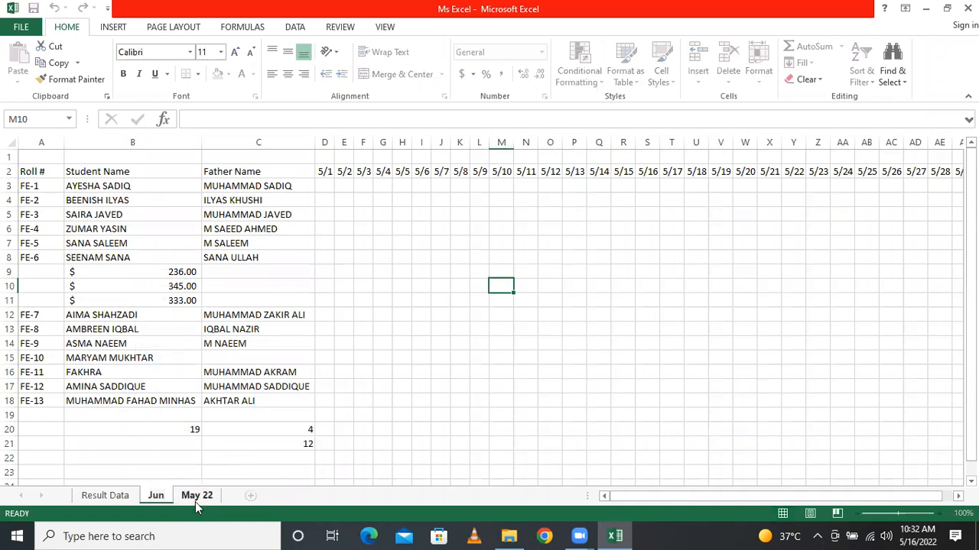
pyautogui.write('2')
pyautogui.press('BackSpace')
pyautogui.write('22')
pyautogui.press('Return')
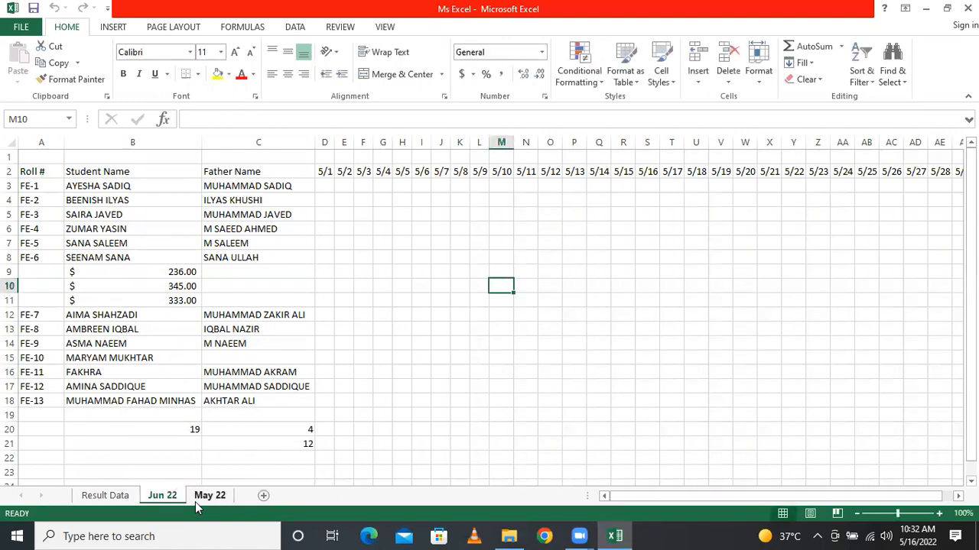
# Step: Change the first date header in D2 of the Jun 22 sheet to 6/1/2022
pyautogui.click(377, 243)
pyautogui.click(325, 185)
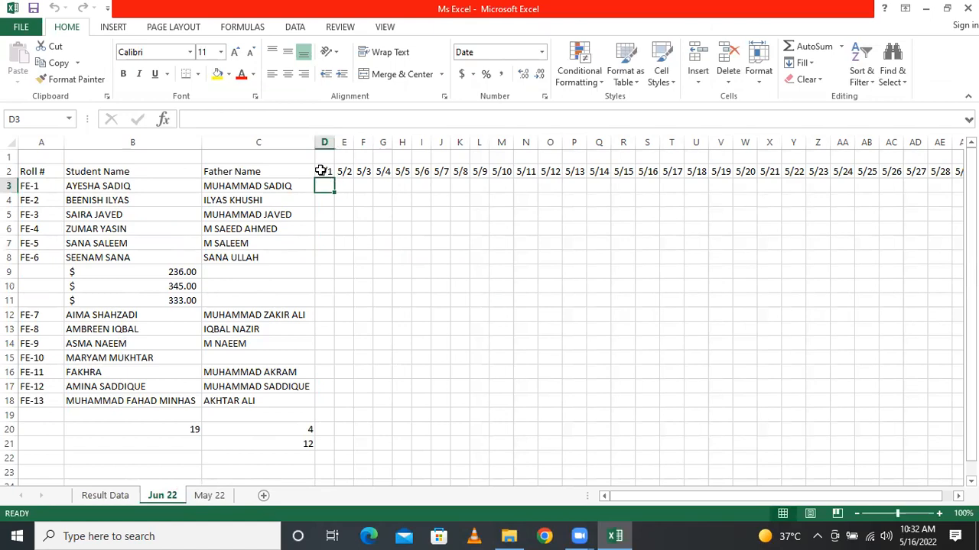
pyautogui.click(338, 172)
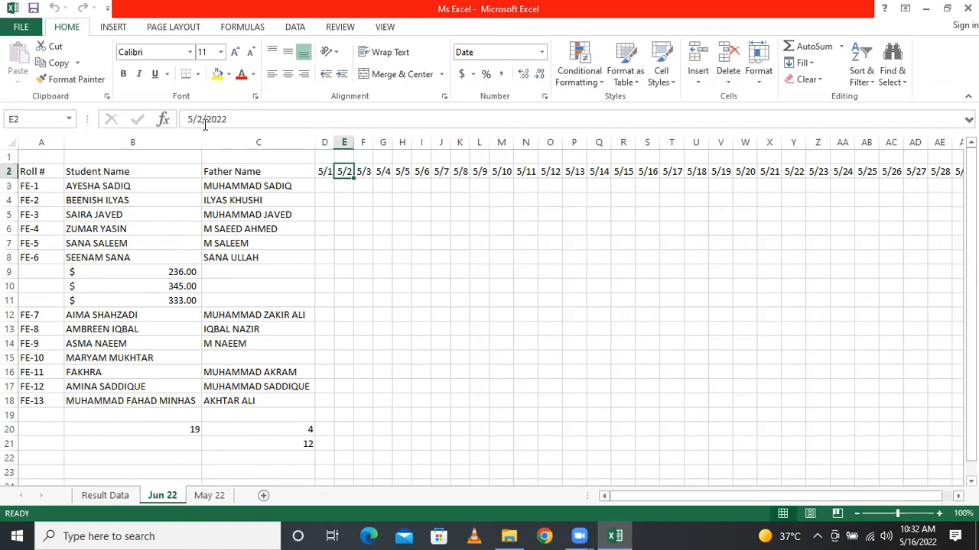
pyautogui.click(324, 172)
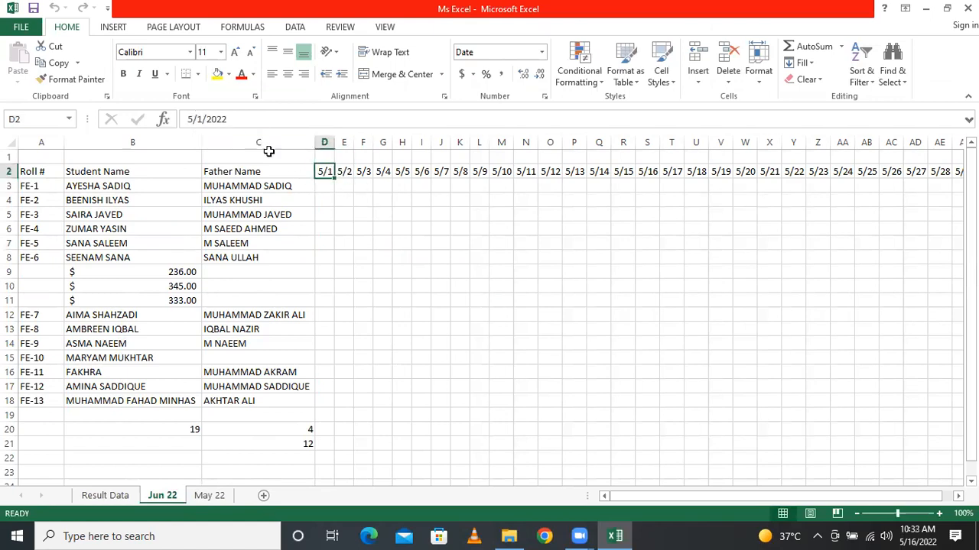
pyautogui.click(190, 118)
pyautogui.press('BackSpace')
pyautogui.write('6')
pyautogui.press('Return')
# Step: Fill the June dates from D2 across row 2 and delete the surplus 7/1 date in AH2
pyautogui.click(303, 227)
pyautogui.click(325, 171)
pyautogui.moveTo(334, 178); pyautogui.dragTo(918, 178)
pyautogui.moveTo(824, 179)
pyautogui.mouseDown()
pyautogui.moveTo(839, 197)
pyautogui.moveTo(821, 181)
pyautogui.moveTo(819, 191)
pyautogui.mouseUp()
pyautogui.click(853, 170)
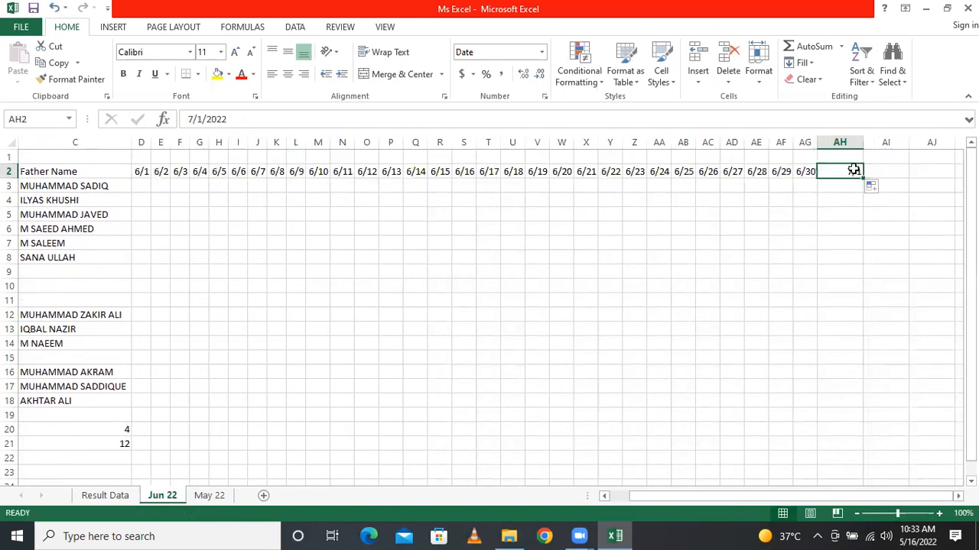
pyautogui.press('Delete')
pyautogui.click(800, 201)
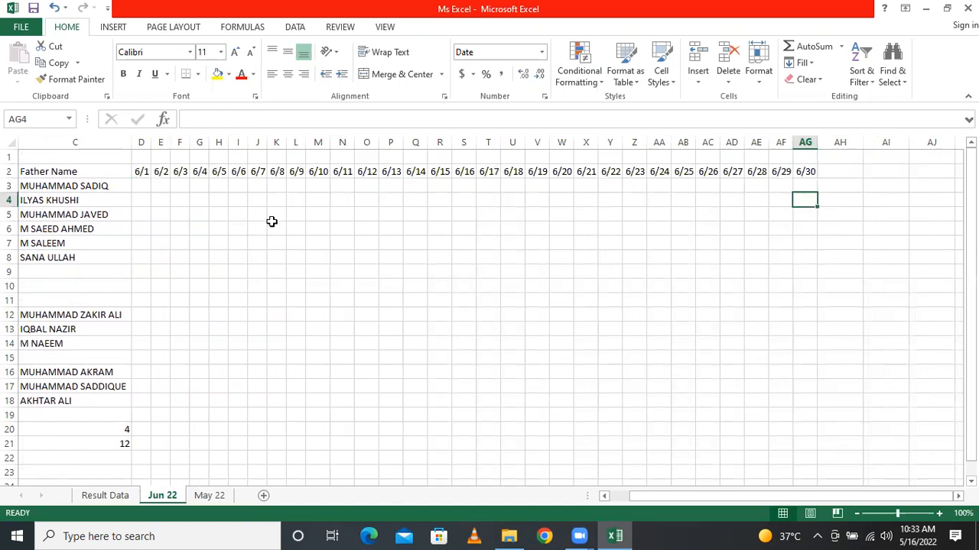